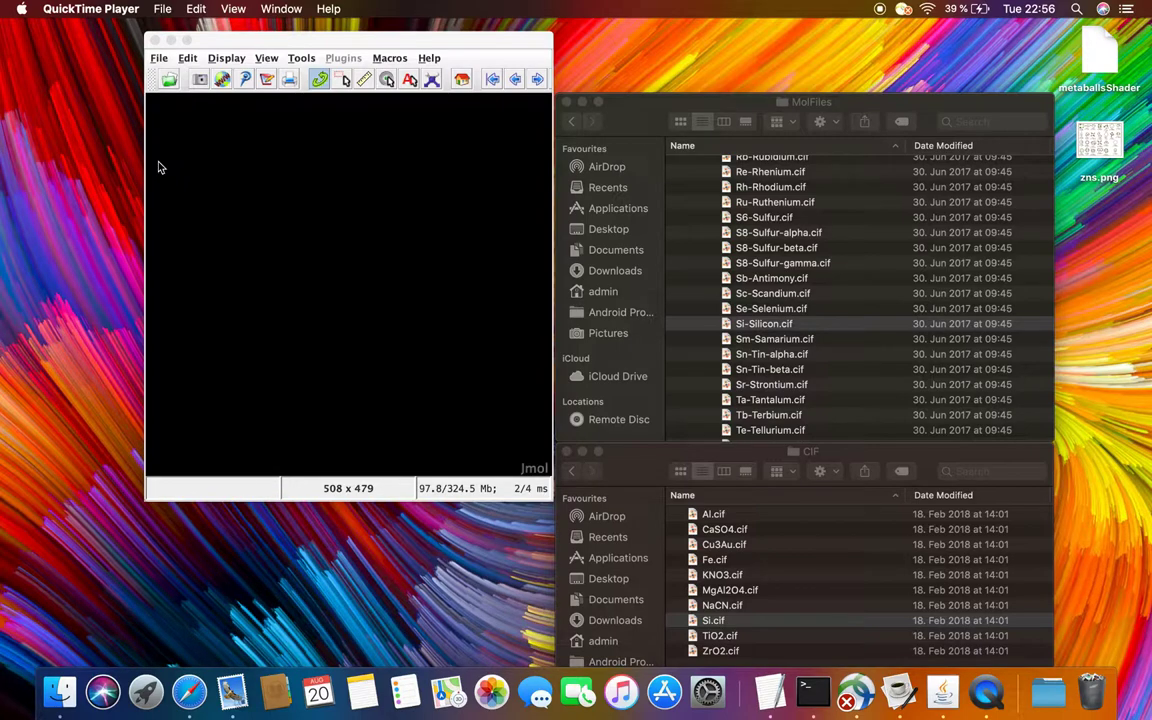
Reposition the empty Jmol viewer window on the desktop beside the two Finder windows.
{"action": "left_click", "coordinate": [304, 234]}
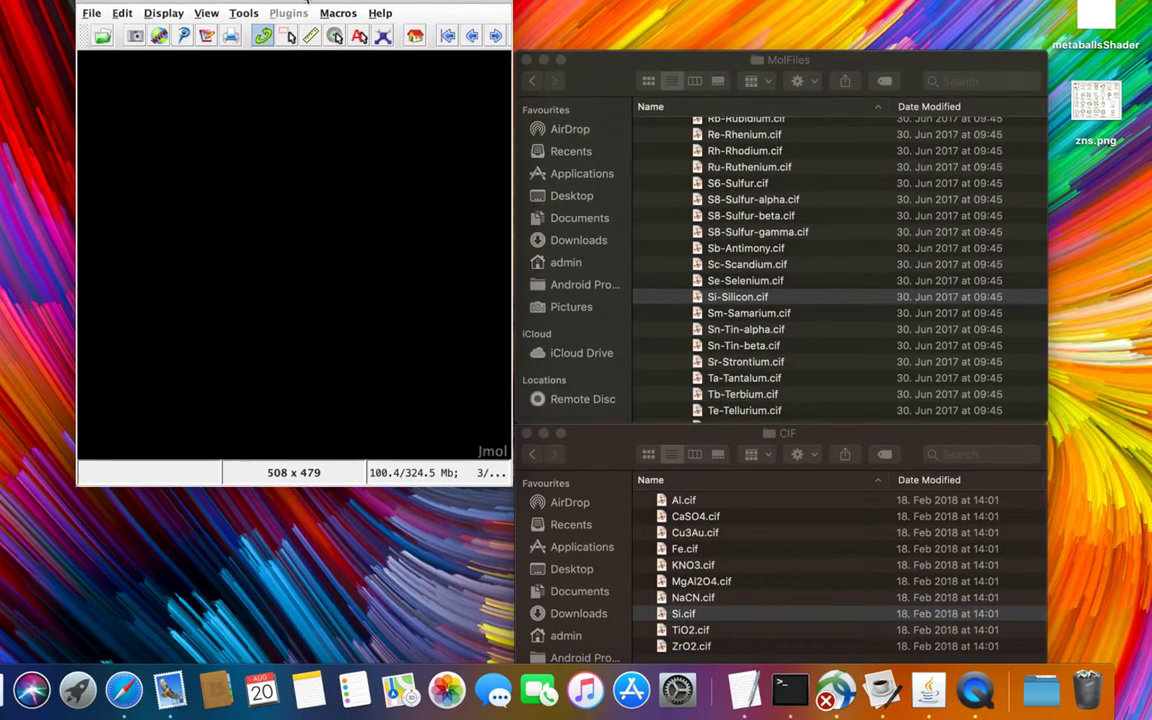
{"action": "left_click_drag", "start_coordinate": [373, 43], "coordinate": [373, 49]}
{"action": "left_click_drag", "start_coordinate": [317, 5], "coordinate": [316, 4]}
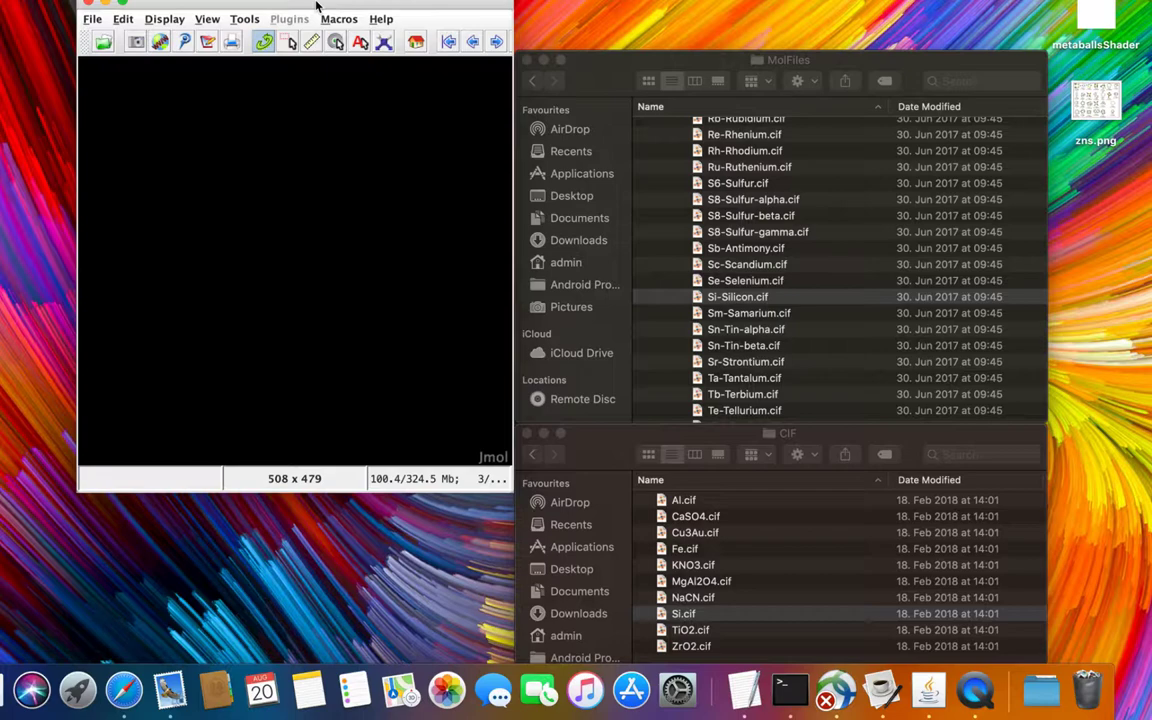
{"action": "left_click_drag", "start_coordinate": [316, 5], "coordinate": [307, 70]}
{"action": "left_click_drag", "start_coordinate": [320, 118], "coordinate": [322, 80]}
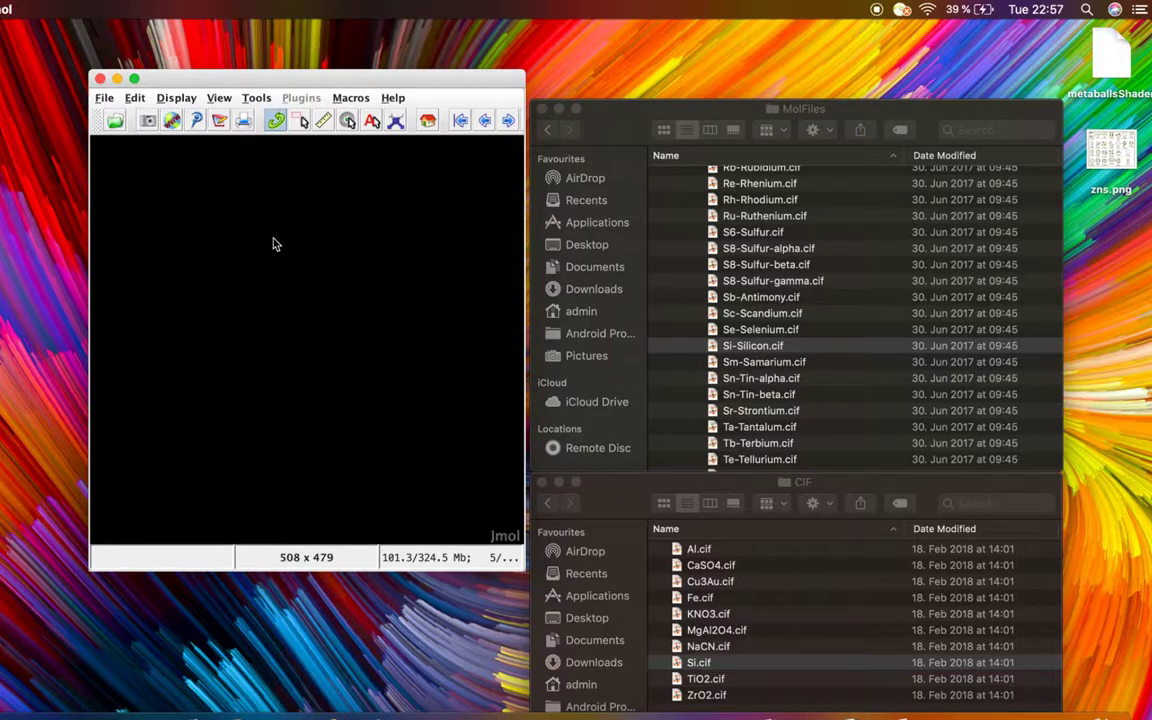
Open the Jmol script console and place its window over the lower part of the viewer window.
{"action": "right_click", "coordinate": [334, 267]}
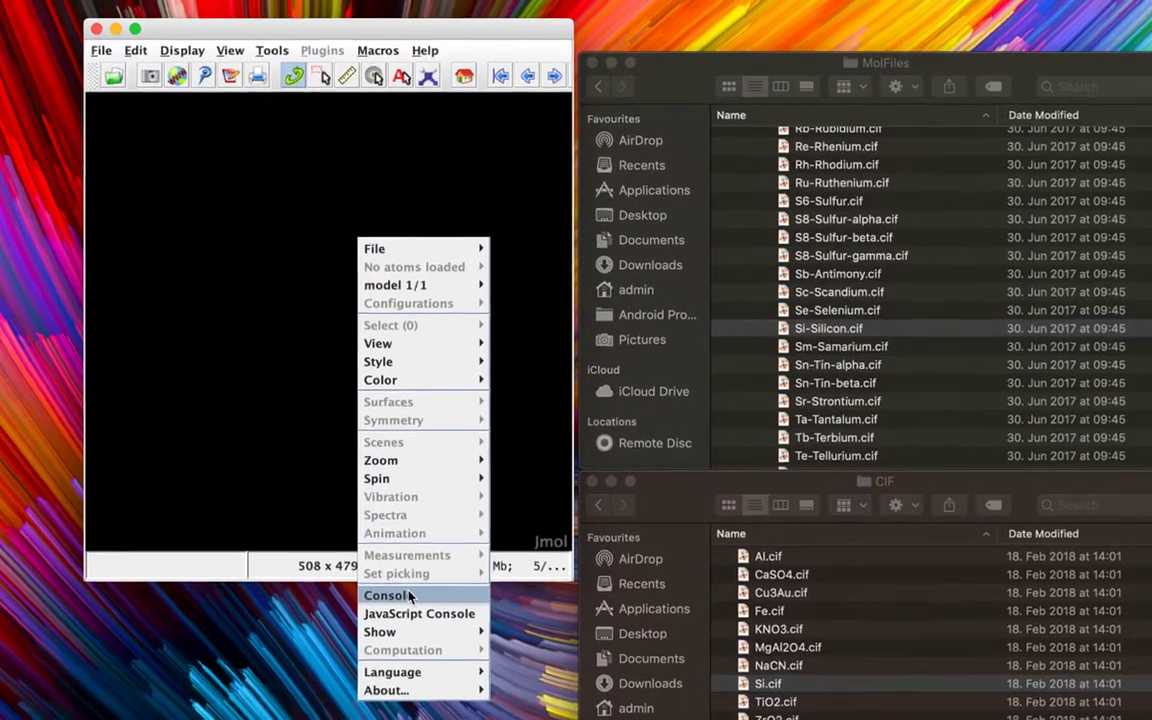
{"action": "left_click", "coordinate": [384, 583]}
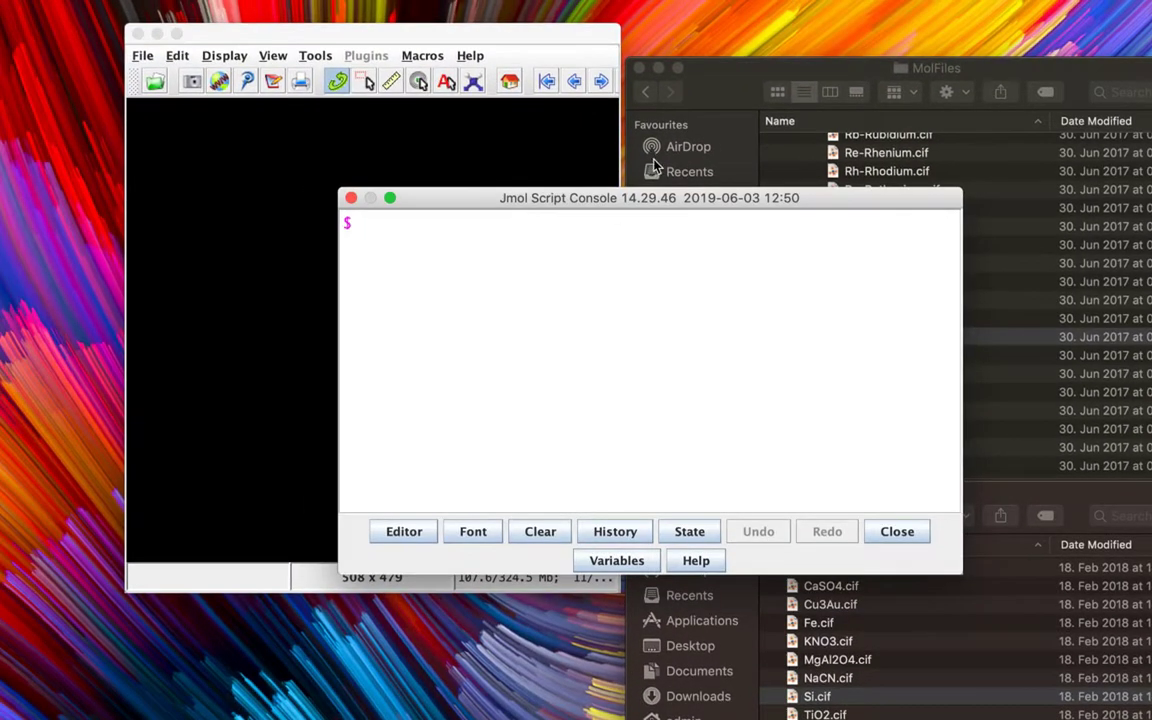
{"action": "left_click", "coordinate": [590, 194]}
{"action": "left_click_drag", "start_coordinate": [650, 200], "coordinate": [318, 386]}
{"action": "left_click_drag", "start_coordinate": [8, 368], "coordinate": [114, 452]}
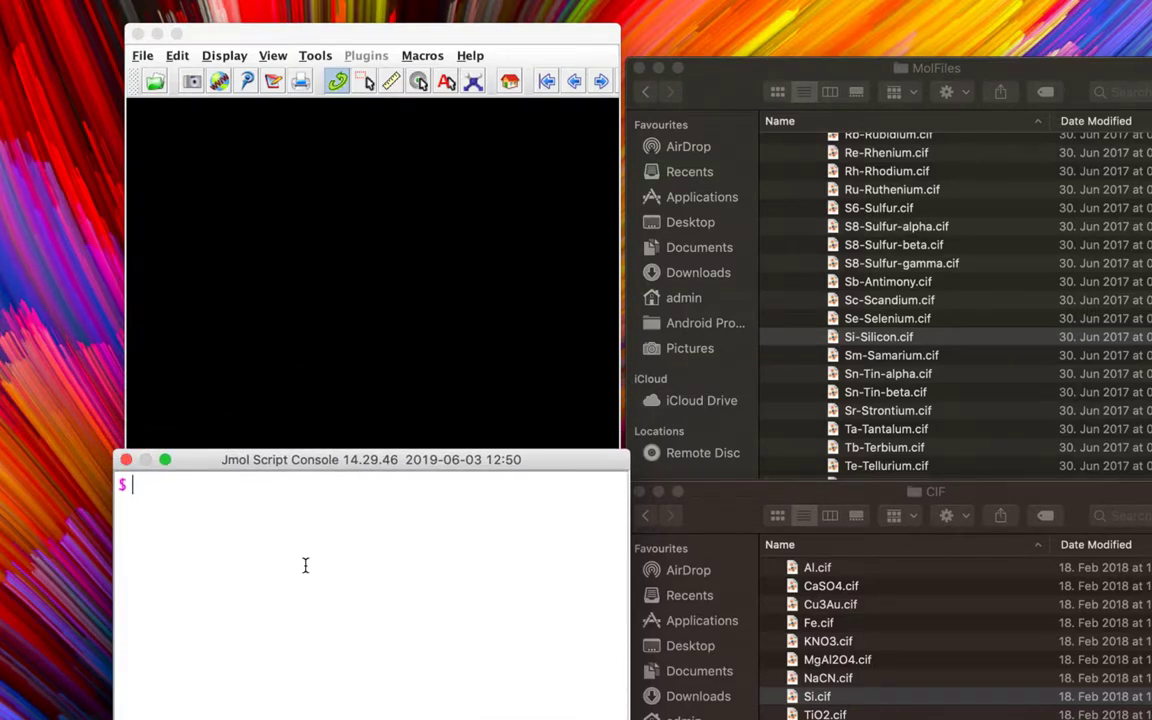
{"action": "type", "text": "load"}
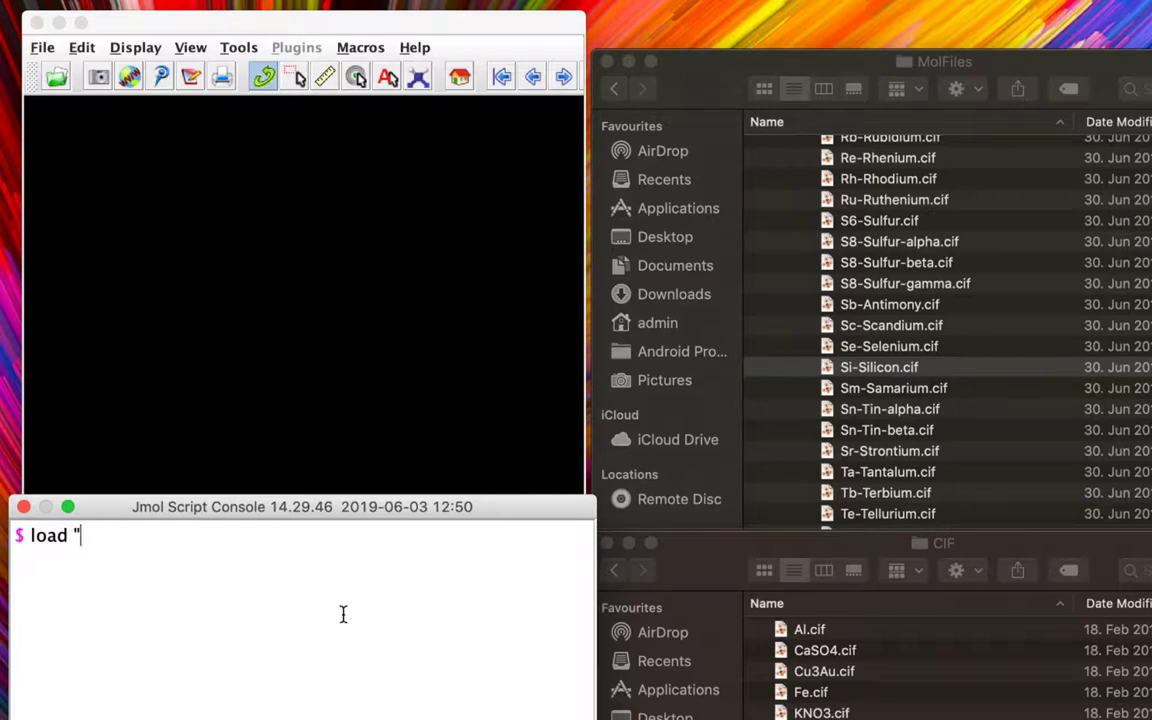
{"action": "key", "text": "BackSpace"}
{"action": "key", "text": "BackSpace"}
{"action": "key", "text": "BackSpace"}
{"action": "key", "text": "BackSpace"}
{"action": "key", "text": "BackSpace"}
{"action": "key", "text": "BackSpace"}
Load Si-Silicon.cif from the MolFiles folder into the viewer and rotate its unit cell to an oblique view.
{"action": "left_click", "coordinate": [345, 318]}
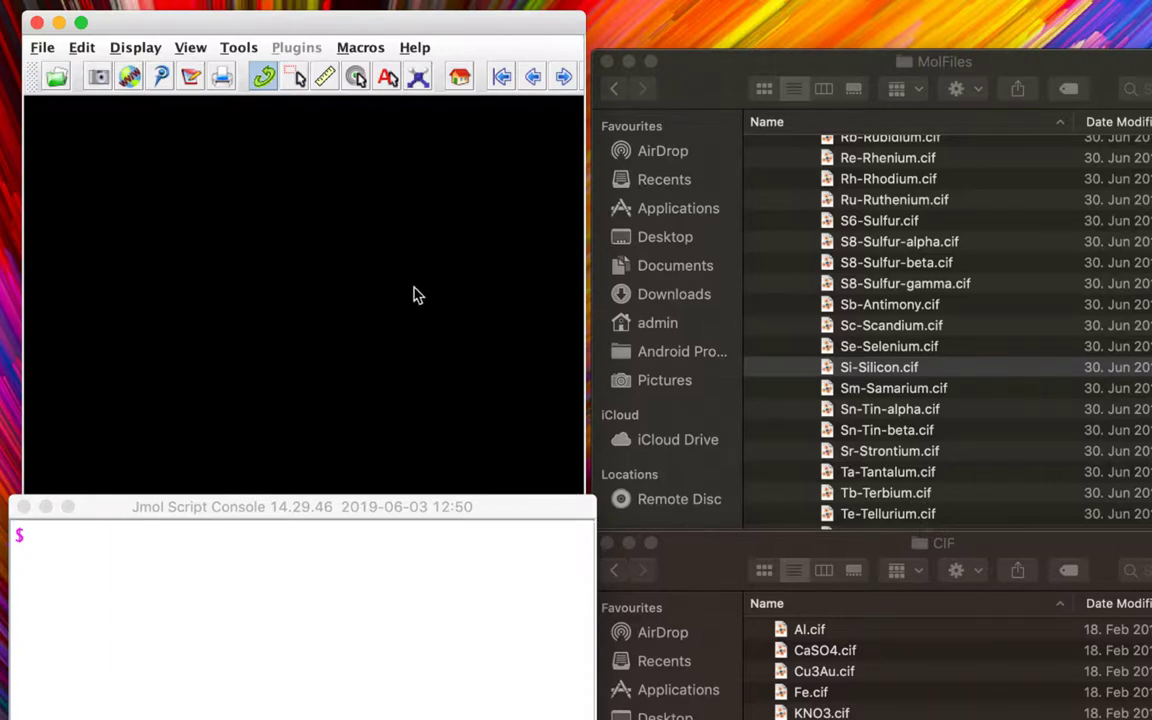
{"action": "left_click", "coordinate": [901, 372]}
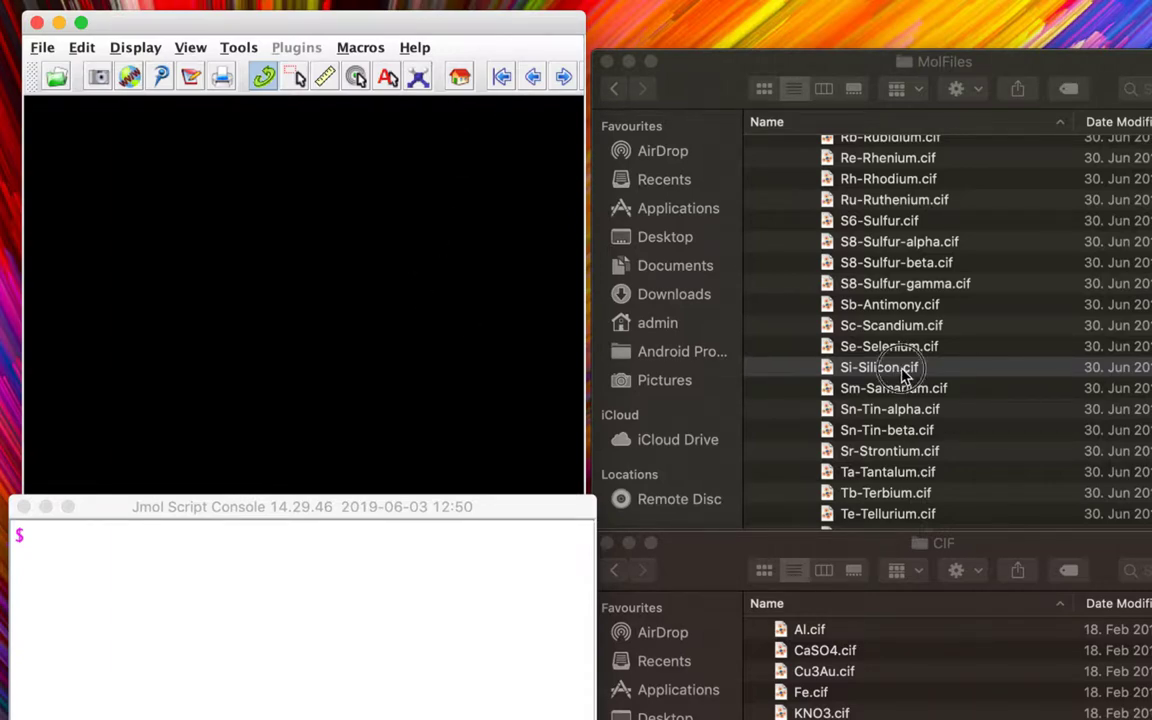
{"action": "left_click_drag", "start_coordinate": [901, 372], "coordinate": [886, 377]}
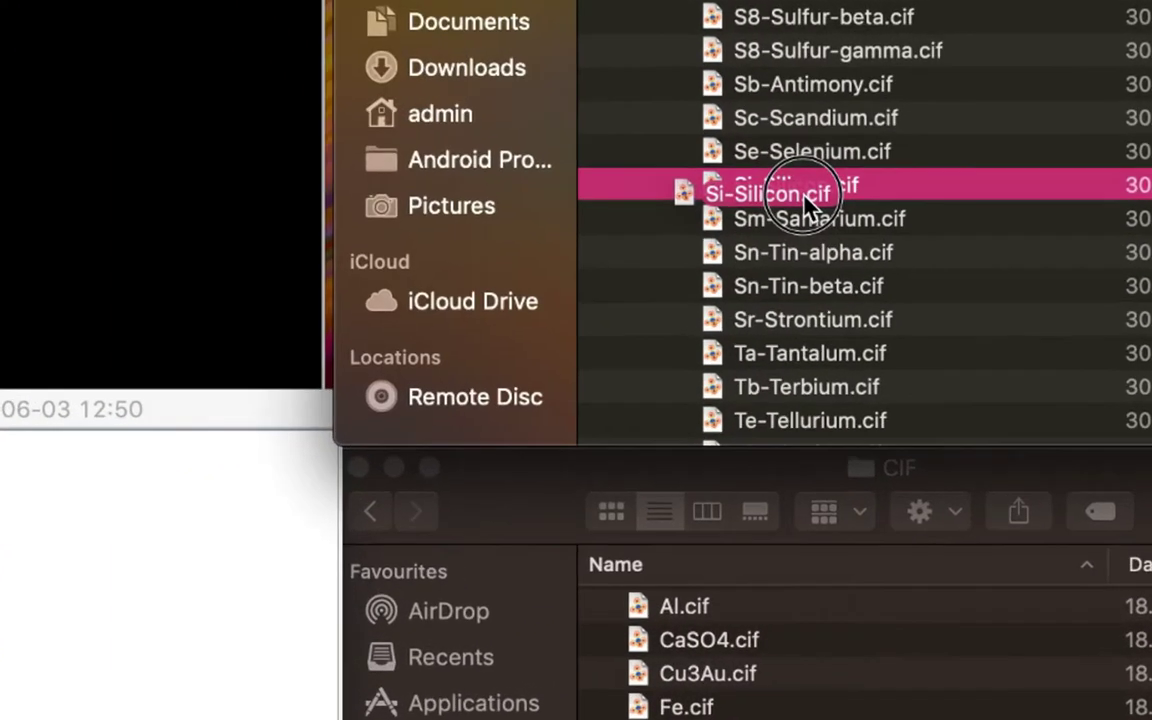
{"action": "left_click_drag", "start_coordinate": [806, 200], "coordinate": [135, 126]}
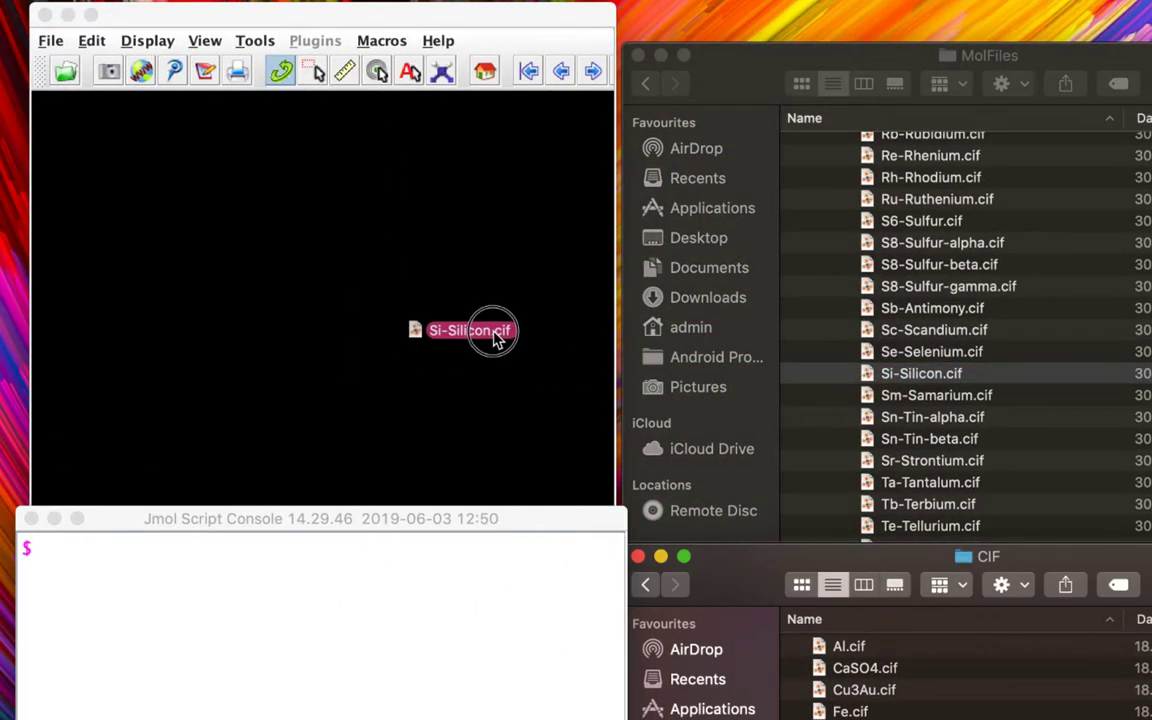
{"action": "left_click_drag", "start_coordinate": [493, 338], "coordinate": [393, 305]}
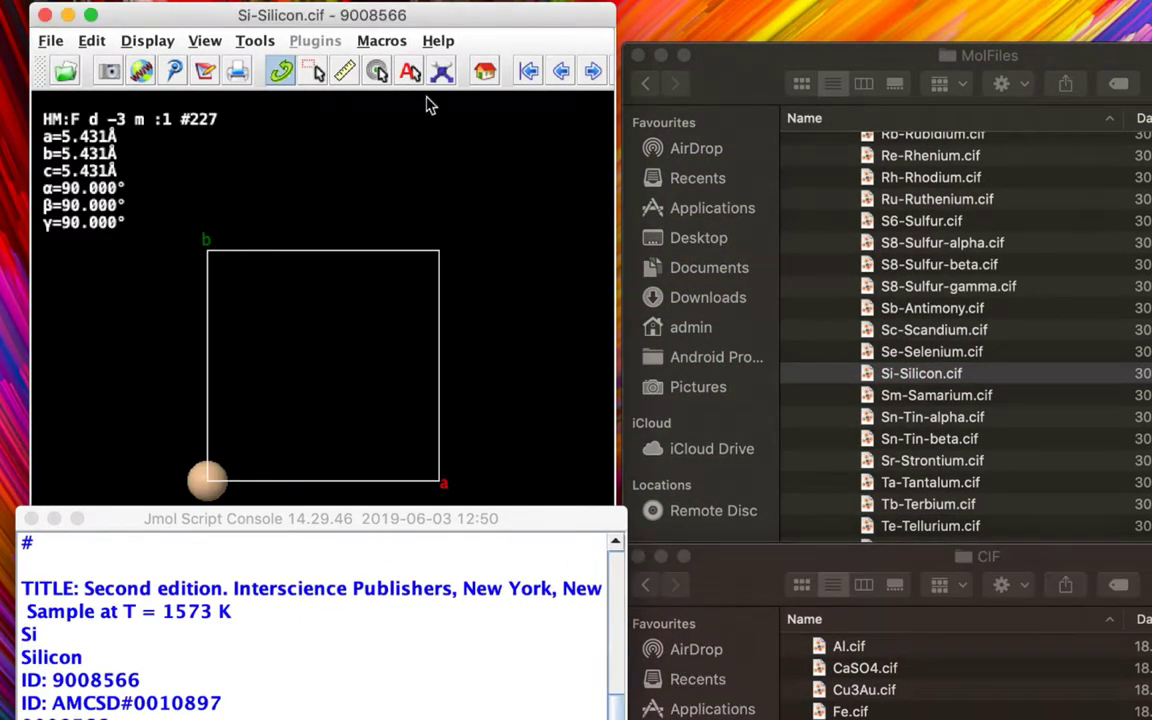
{"action": "left_click_drag", "start_coordinate": [429, 21], "coordinate": [434, 0]}
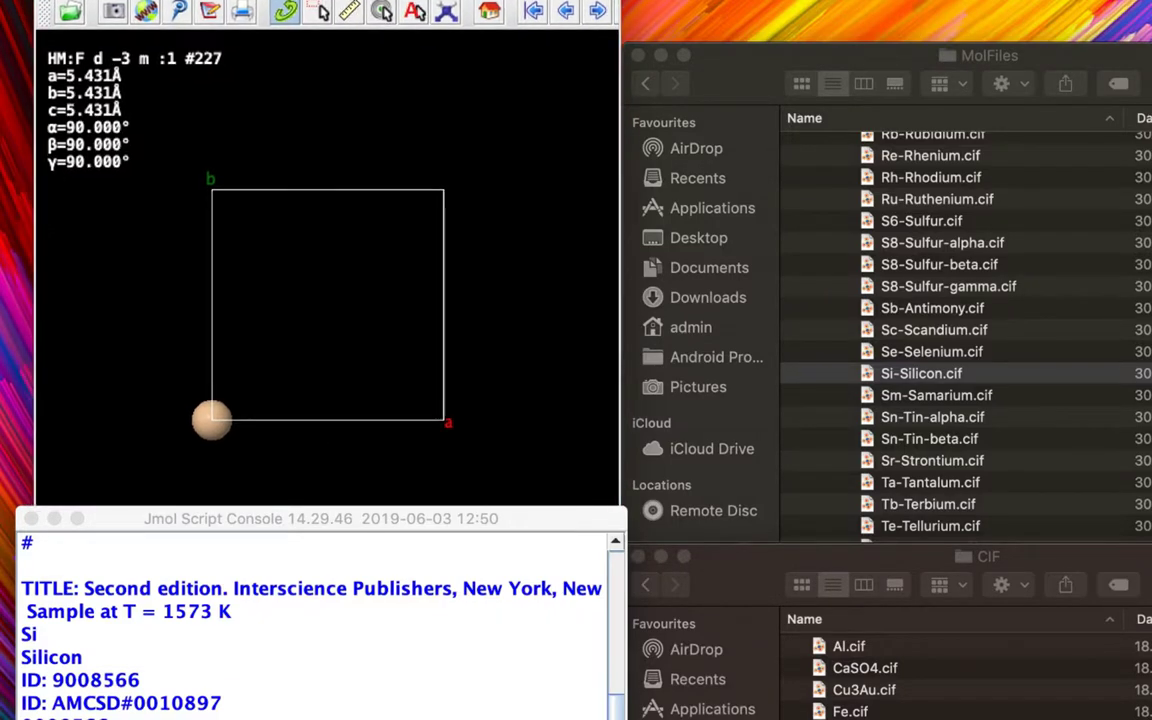
{"action": "left_click_drag", "start_coordinate": [165, 141], "coordinate": [255, 192]}
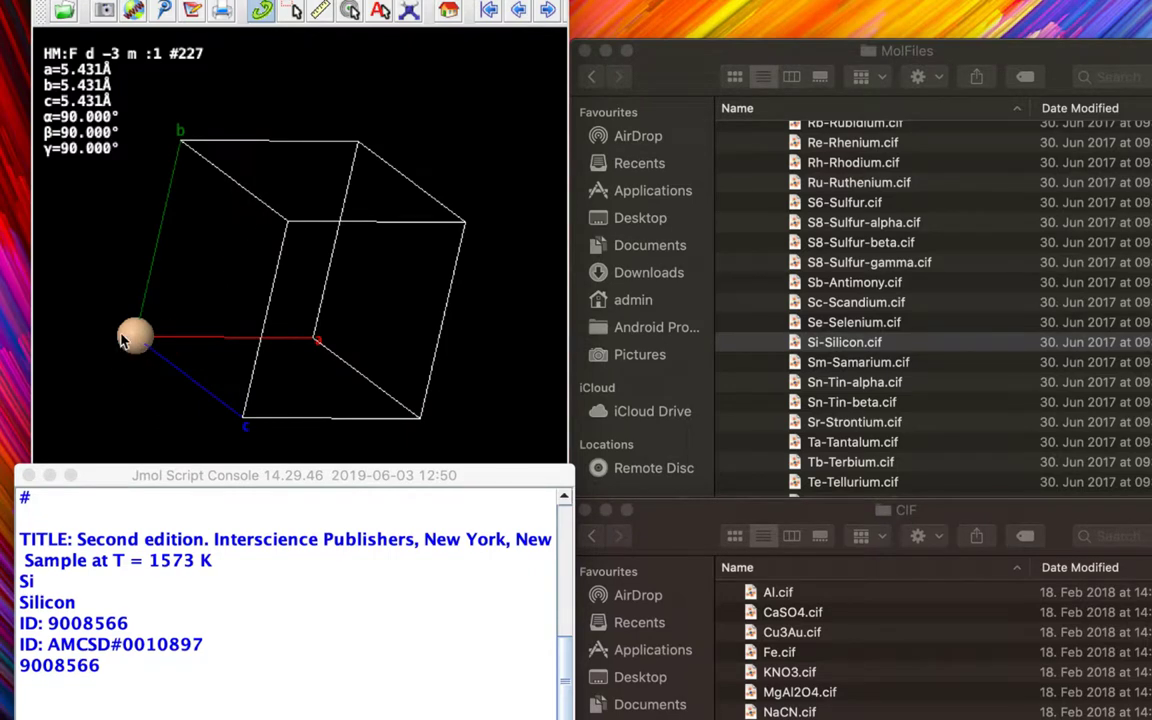
Activate the script console and move its window higher over the viewer.
{"action": "left_click", "coordinate": [115, 612]}
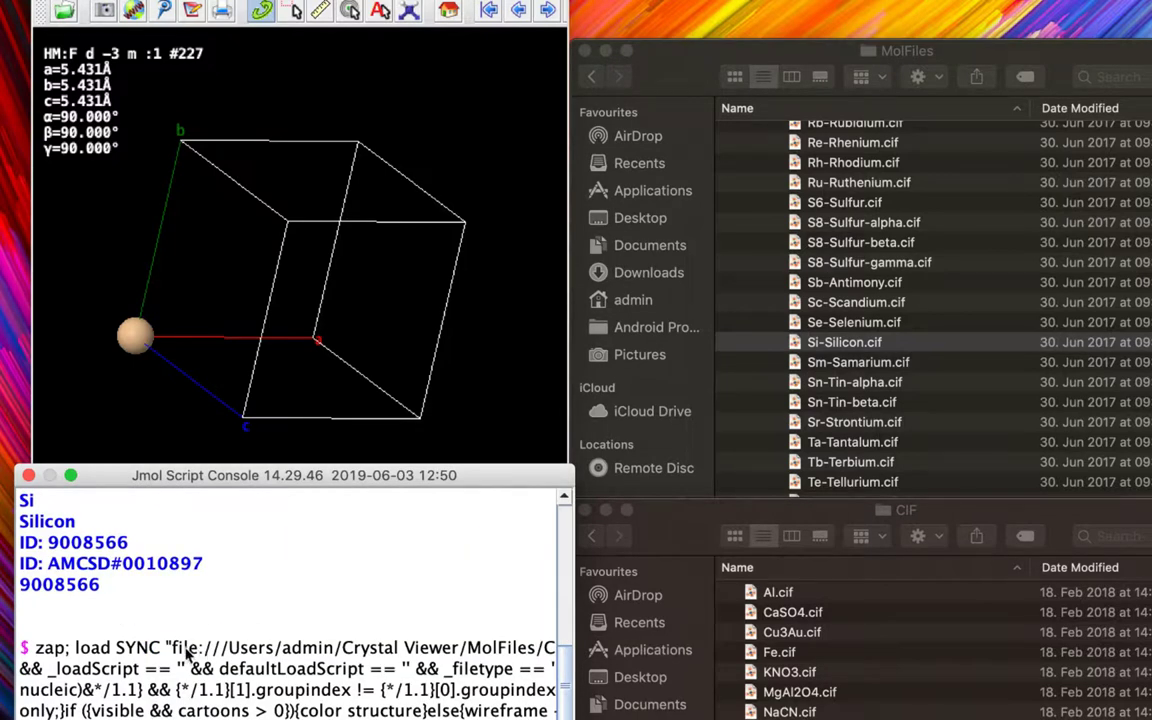
{"action": "scroll", "coordinate": [184, 652], "scroll_direction": "down", "scroll_amount": 1}
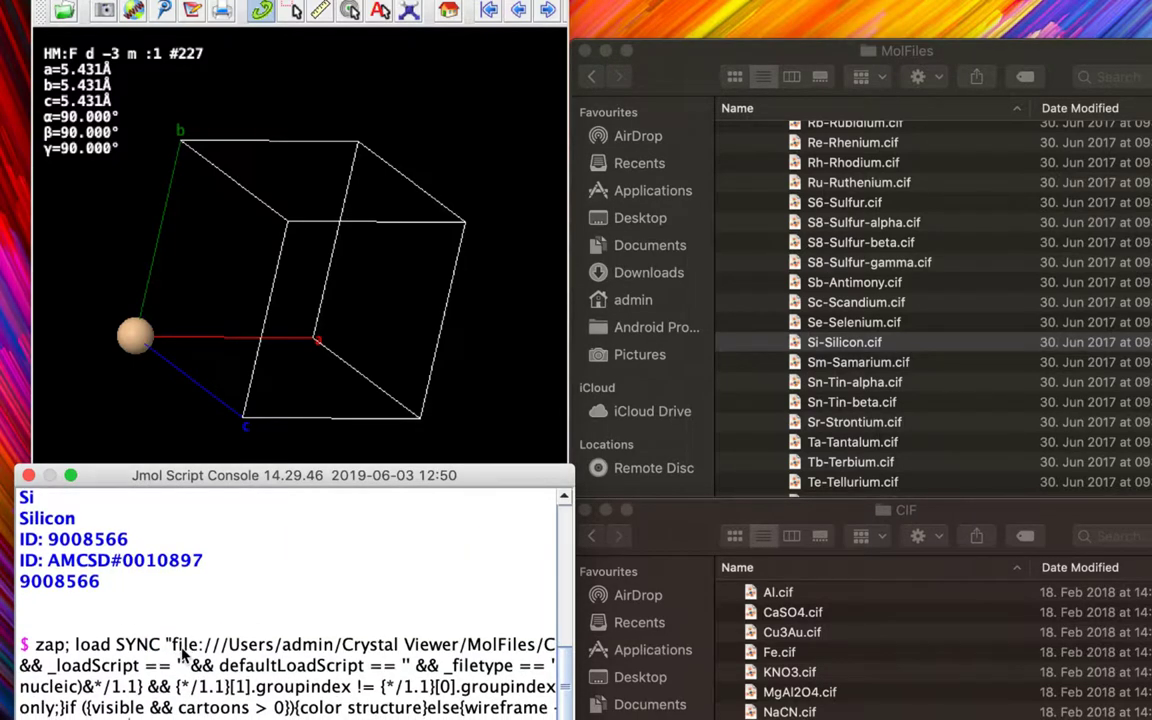
{"action": "scroll", "coordinate": [184, 652], "scroll_direction": "up", "scroll_amount": 3}
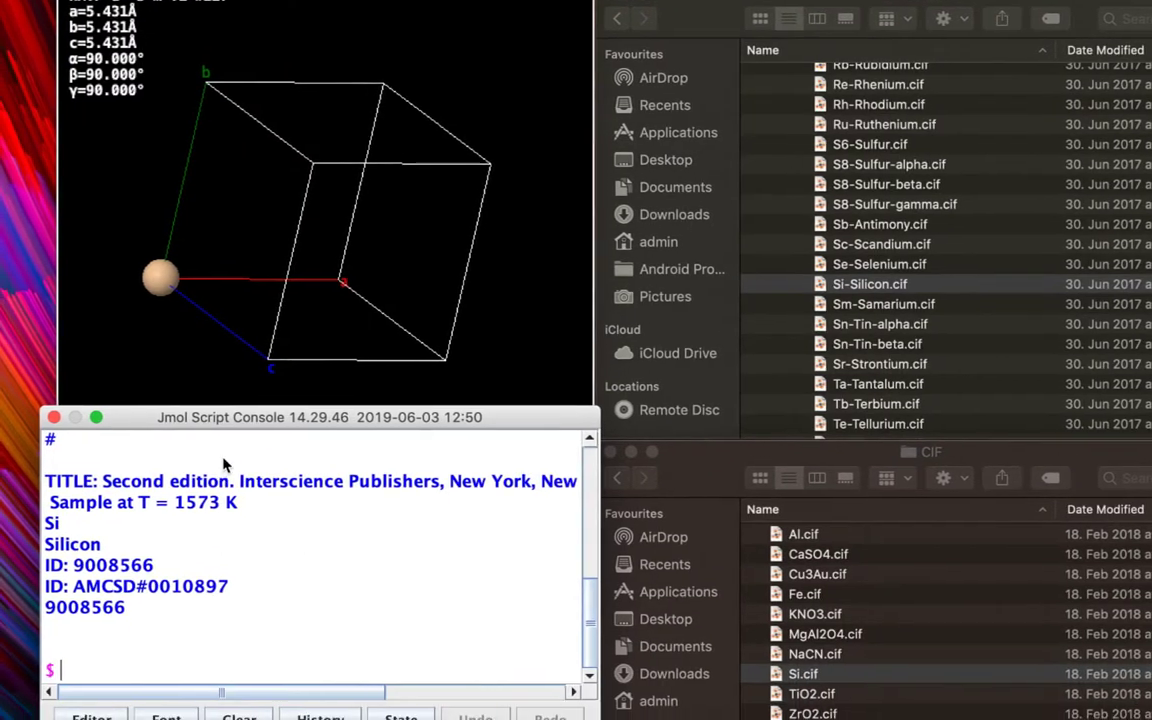
{"action": "left_click_drag", "start_coordinate": [226, 475], "coordinate": [224, 432]}
{"action": "left_click_drag", "start_coordinate": [252, 375], "coordinate": [253, 378]}
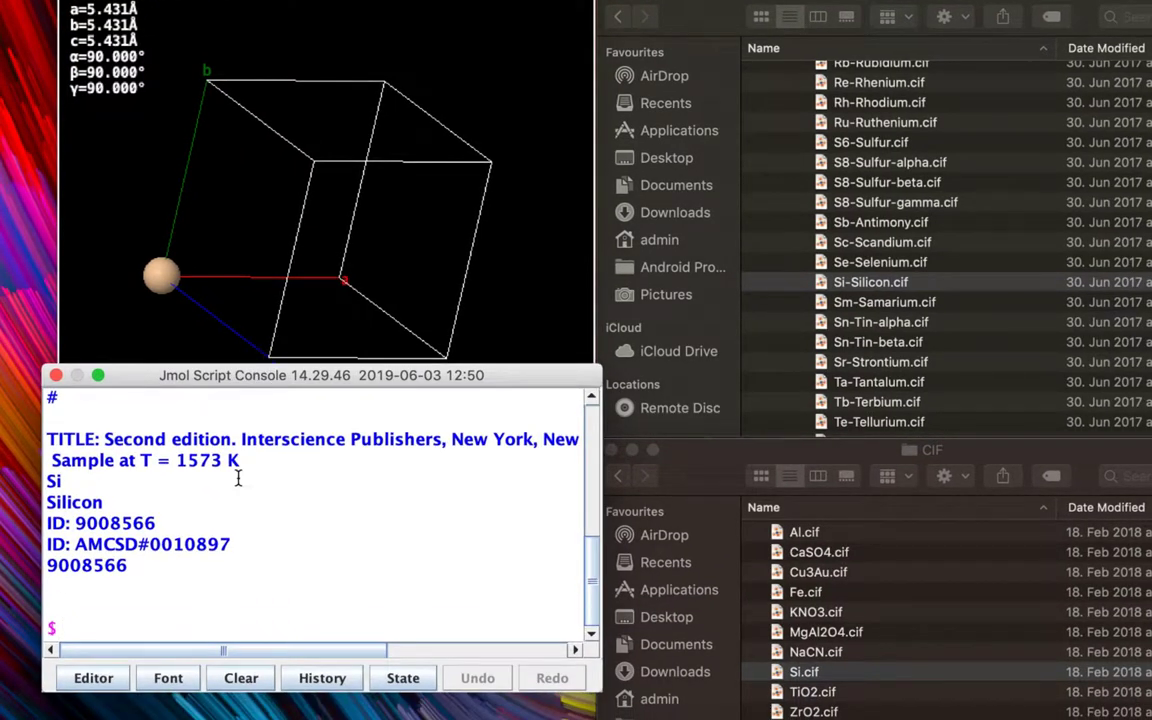
Examine the CIF header text printed in the script console, from the database notice to the title and ID lines.
{"action": "scroll", "coordinate": [240, 470], "scroll_direction": "up", "scroll_amount": 5}
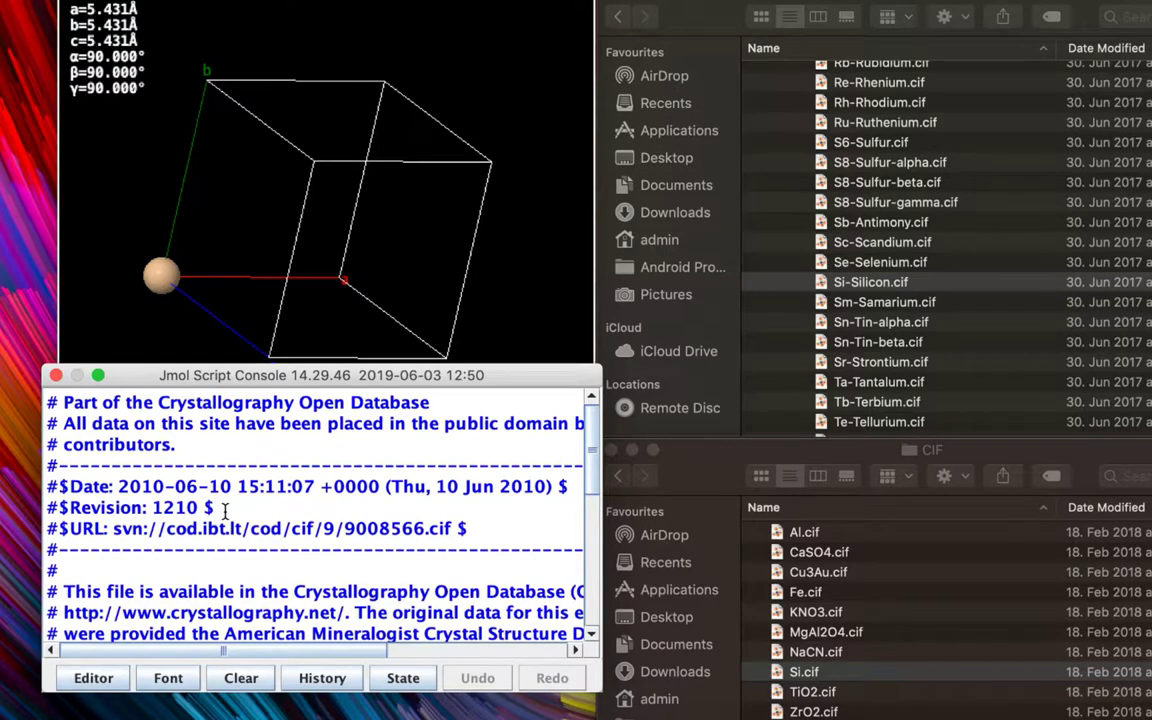
{"action": "scroll", "coordinate": [226, 510], "scroll_direction": "down", "scroll_amount": 5}
{"action": "scroll", "coordinate": [226, 510], "scroll_direction": "up", "scroll_amount": 6}
{"action": "scroll", "coordinate": [226, 510], "scroll_direction": "right", "scroll_amount": 2}
{"action": "scroll", "coordinate": [226, 510], "scroll_direction": "left", "scroll_amount": 2}
{"action": "scroll", "coordinate": [210, 470], "scroll_direction": "down", "scroll_amount": 5}
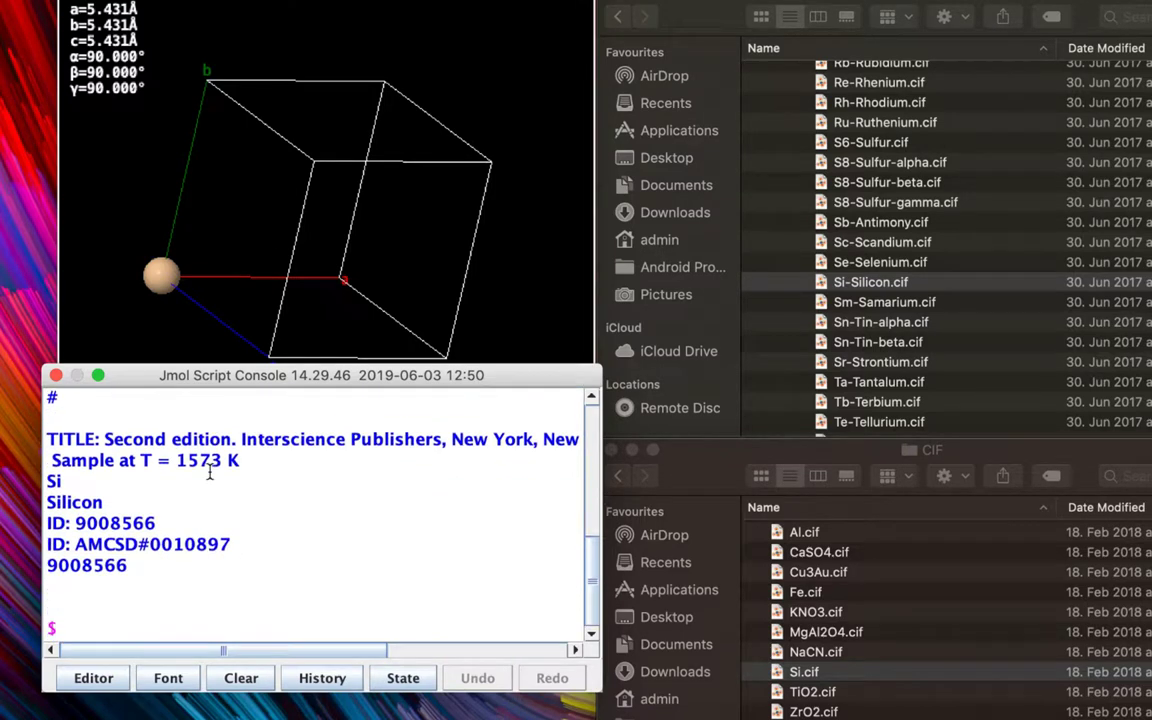
{"action": "scroll", "coordinate": [210, 472], "scroll_direction": "up", "scroll_amount": 5}
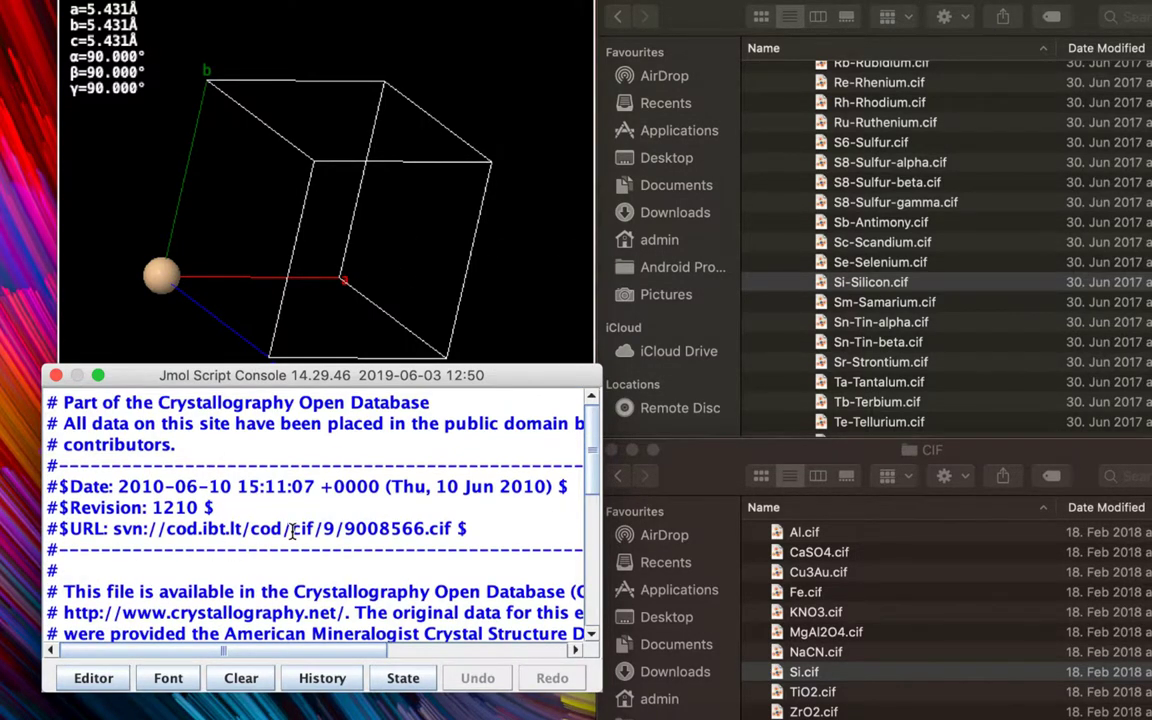
{"action": "scroll", "coordinate": [291, 533], "scroll_direction": "down", "scroll_amount": 5}
{"action": "scroll", "coordinate": [292, 532], "scroll_direction": "down", "scroll_amount": 3}
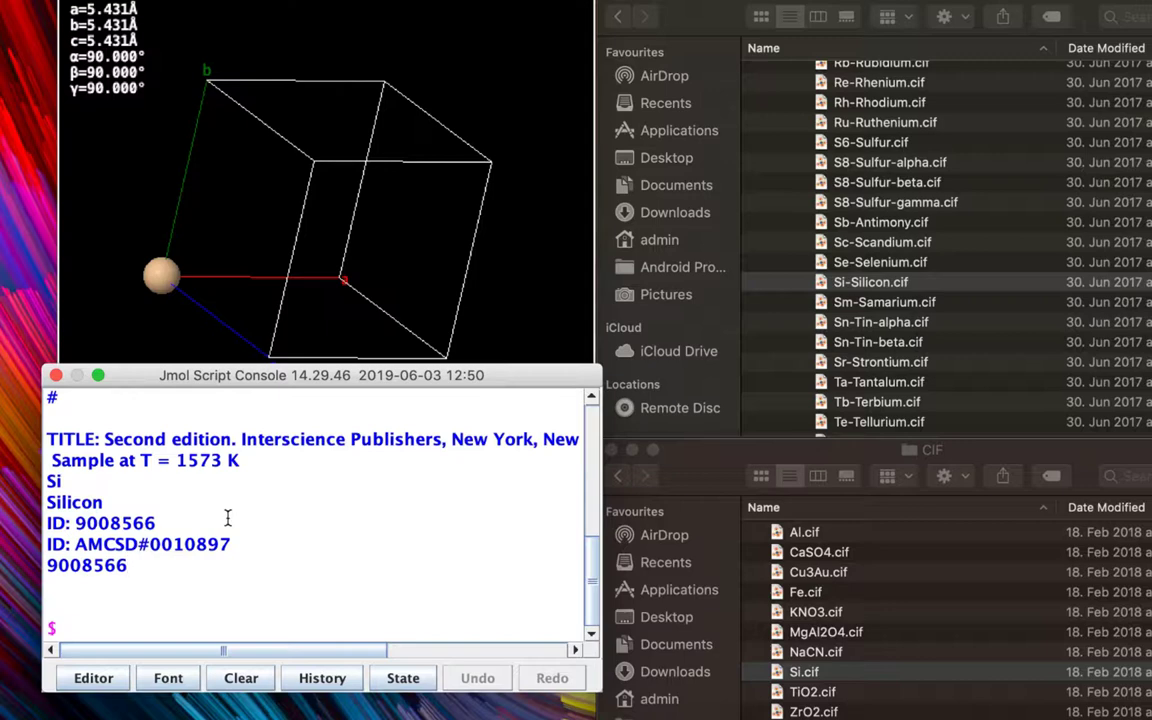
Recall the automatic load command in the console and copy its quoted path to Si-Silicon.cif, leaving the command line empty.
{"action": "key", "text": "Up"}
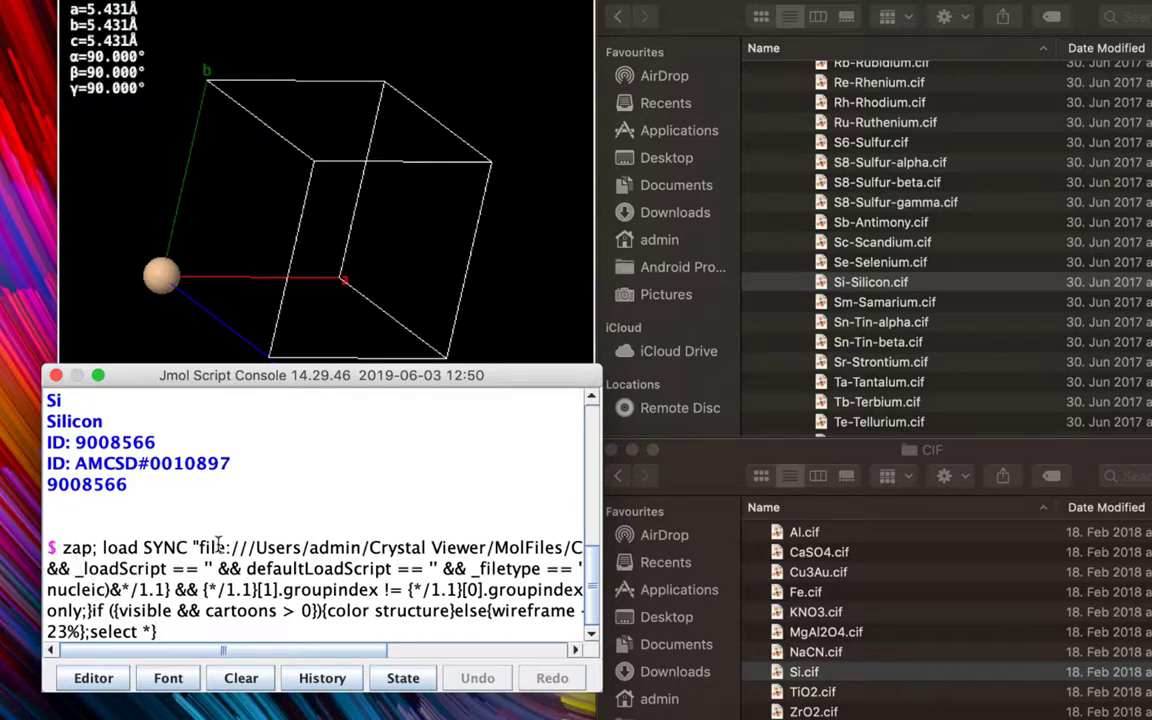
{"action": "left_click_drag", "start_coordinate": [193, 548], "coordinate": [521, 556]}
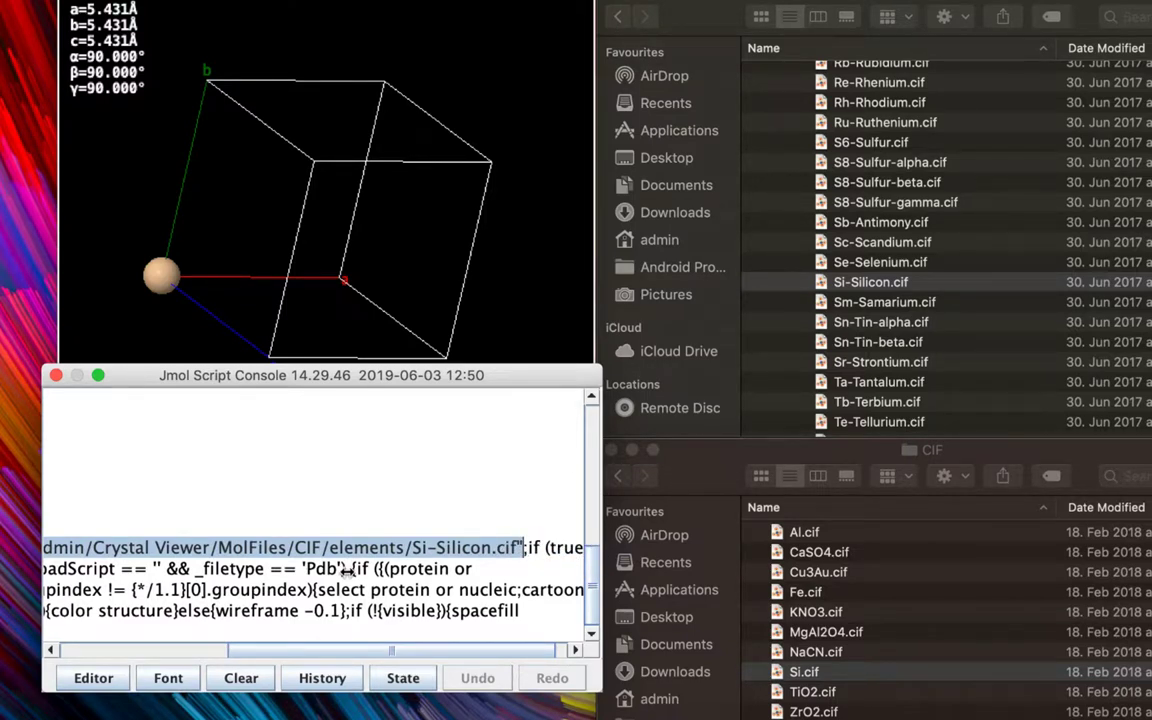
{"action": "scroll", "coordinate": [345, 501], "scroll_direction": "up", "scroll_amount": 5}
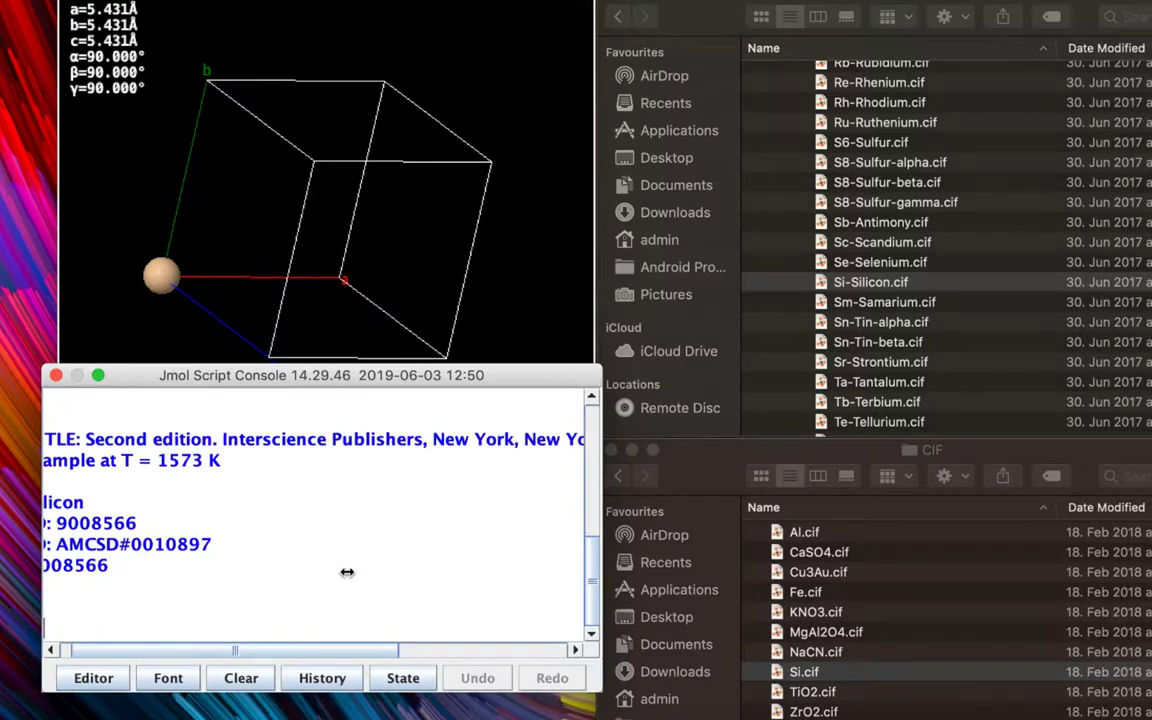
{"action": "left_click", "coordinate": [87, 654]}
{"action": "left_click_drag", "start_coordinate": [87, 660], "coordinate": [80, 658]}
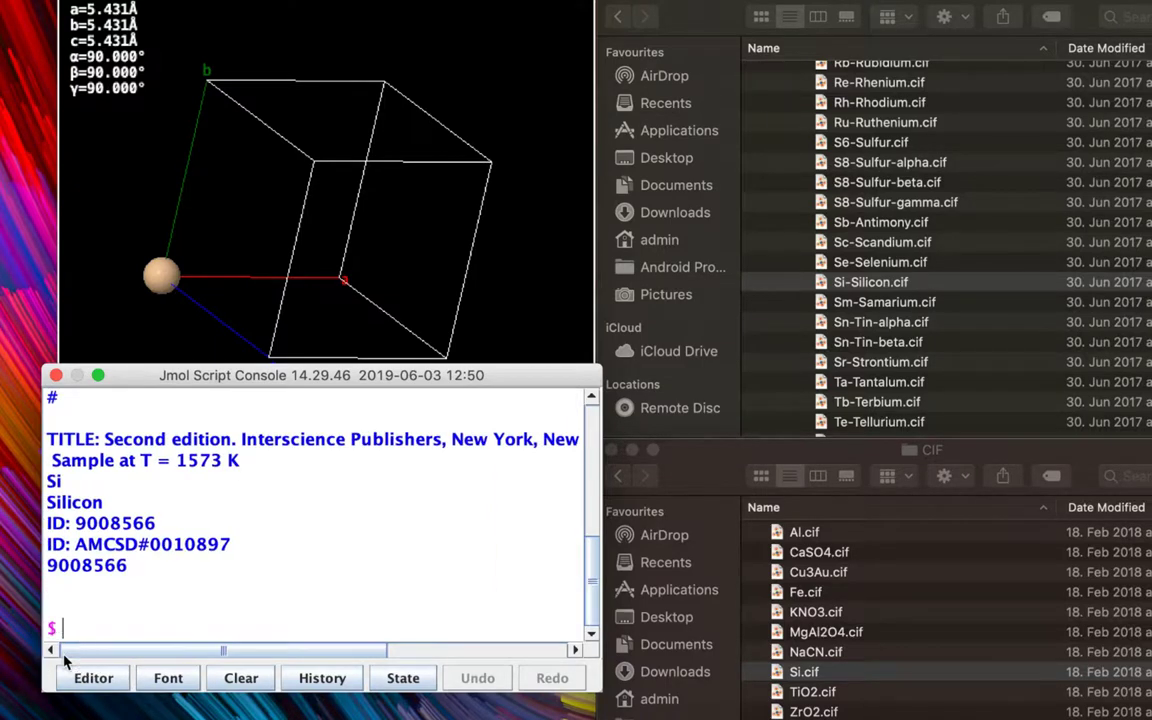
Run load "file:///Users/admin/Crystal Viewer/MolFiles/CIF/elements/Si-Silicon.cif" in a widened script console and lower the console clear of the unit cell.
{"action": "type", "text": "load"}
{"action": "key", "text": "super+v"}
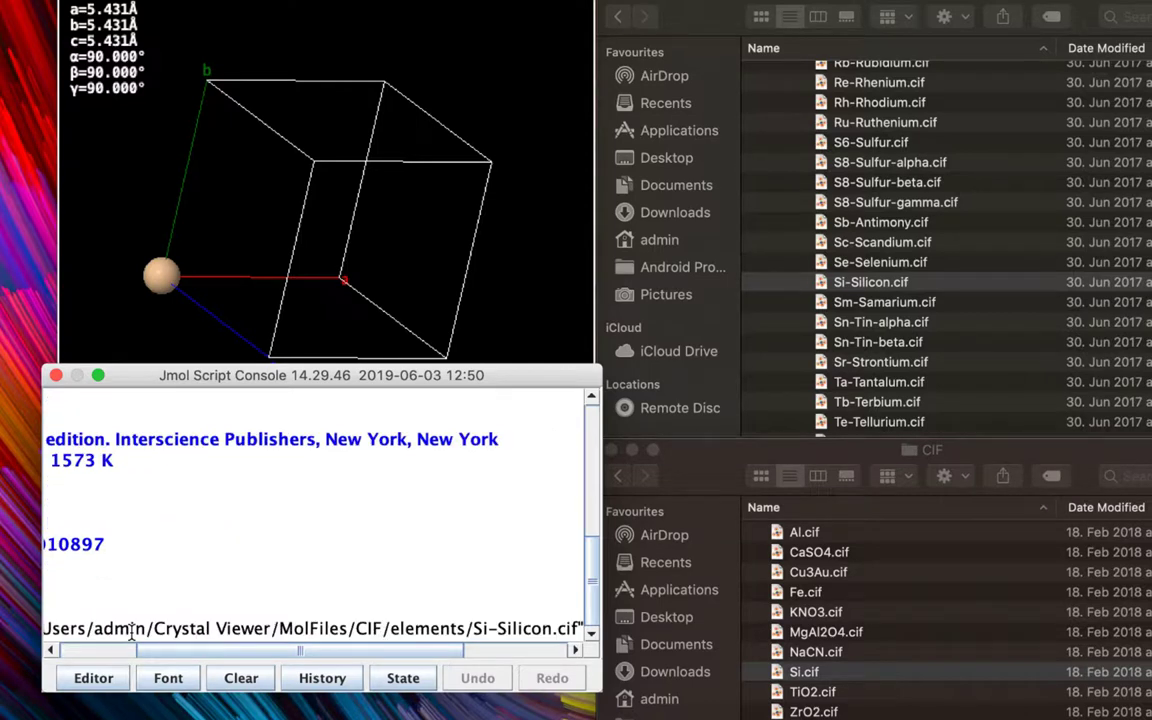
{"action": "left_click_drag", "start_coordinate": [150, 651], "coordinate": [86, 664]}
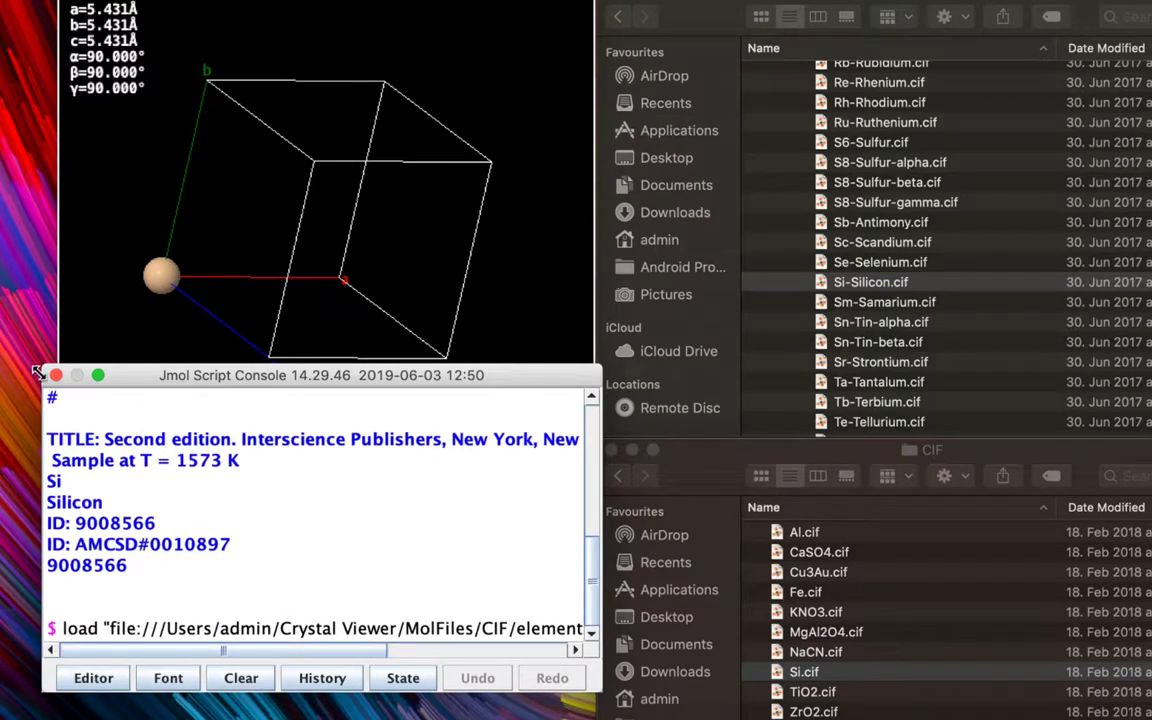
{"action": "left_click_drag", "start_coordinate": [43, 367], "coordinate": [0, 373]}
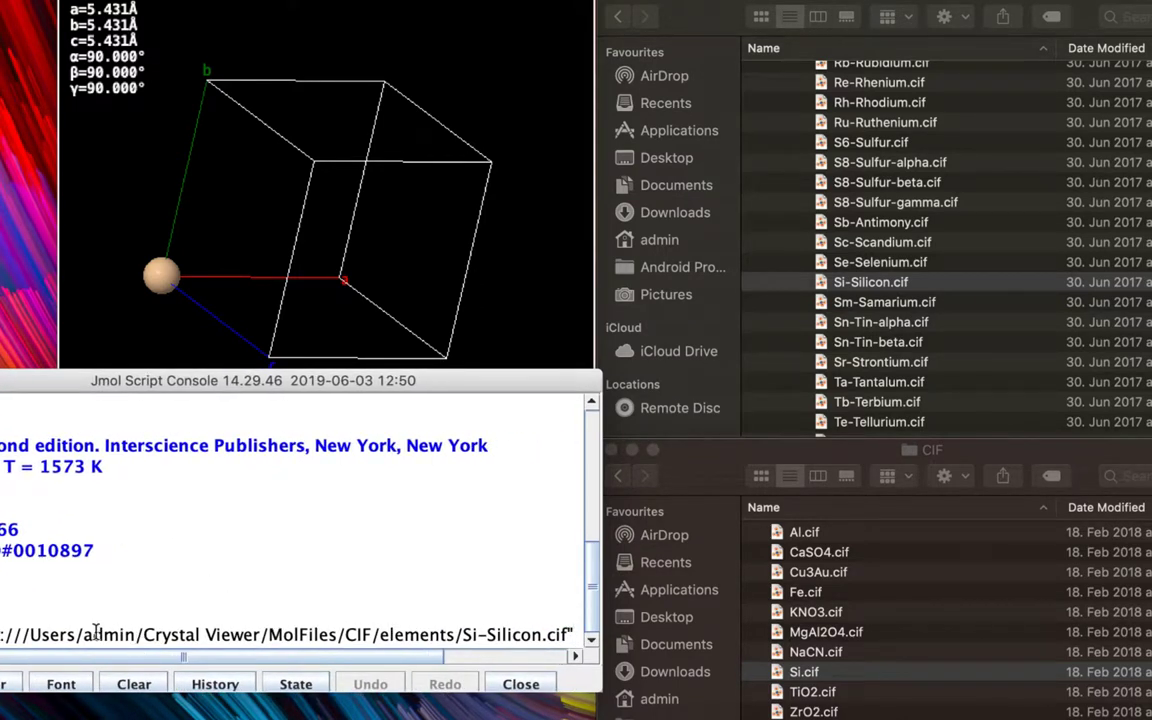
{"action": "key", "text": "Return"}
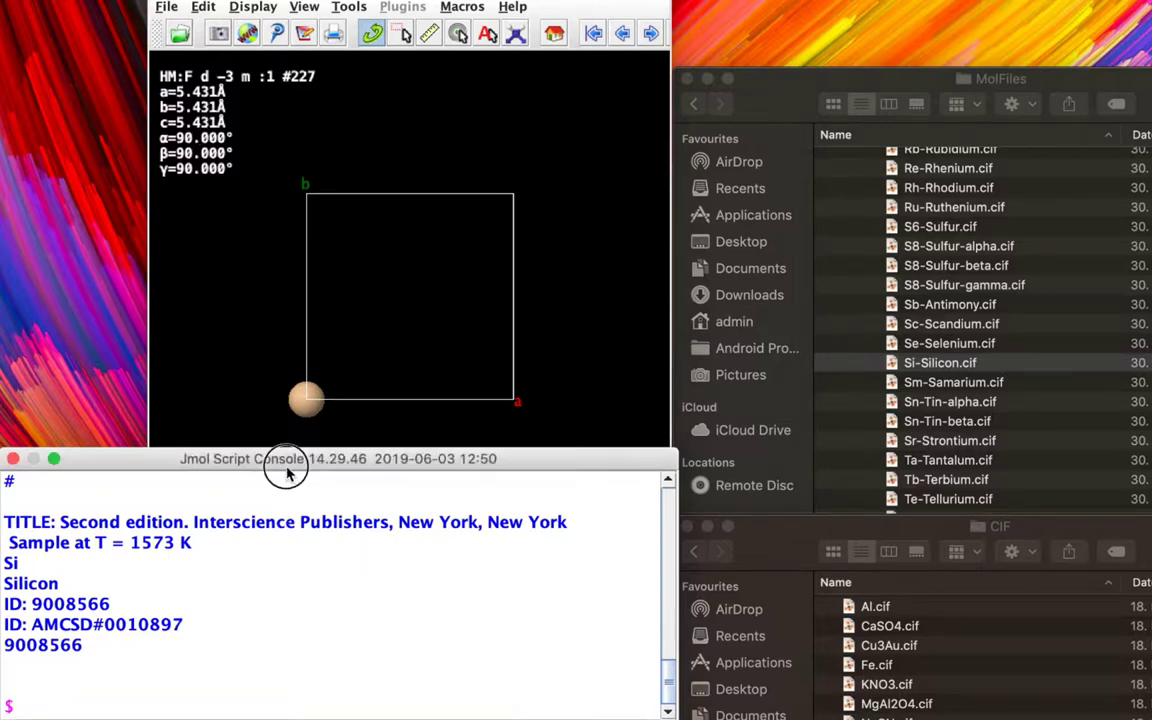
{"action": "left_click_drag", "start_coordinate": [280, 472], "coordinate": [282, 512]}
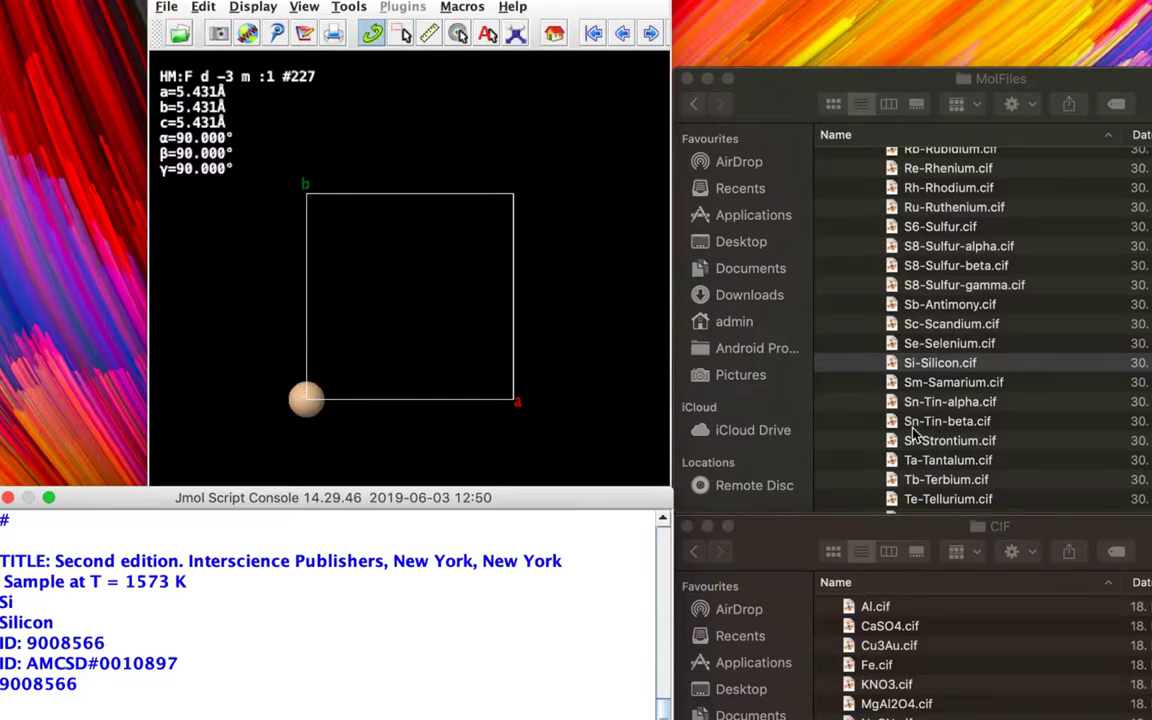
Open Si-Silicon.cif from the MolFiles folder in a text editor and move its window up to show more of the file.
{"action": "left_click", "coordinate": [912, 367]}
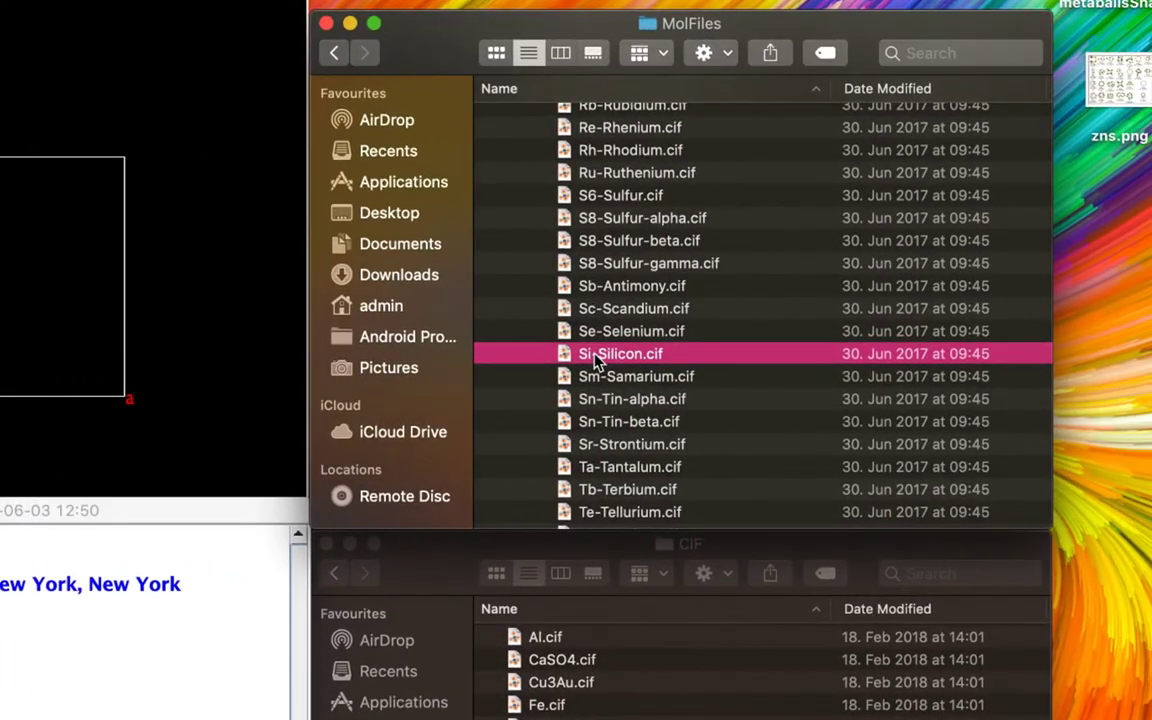
{"action": "right_click", "coordinate": [700, 360]}
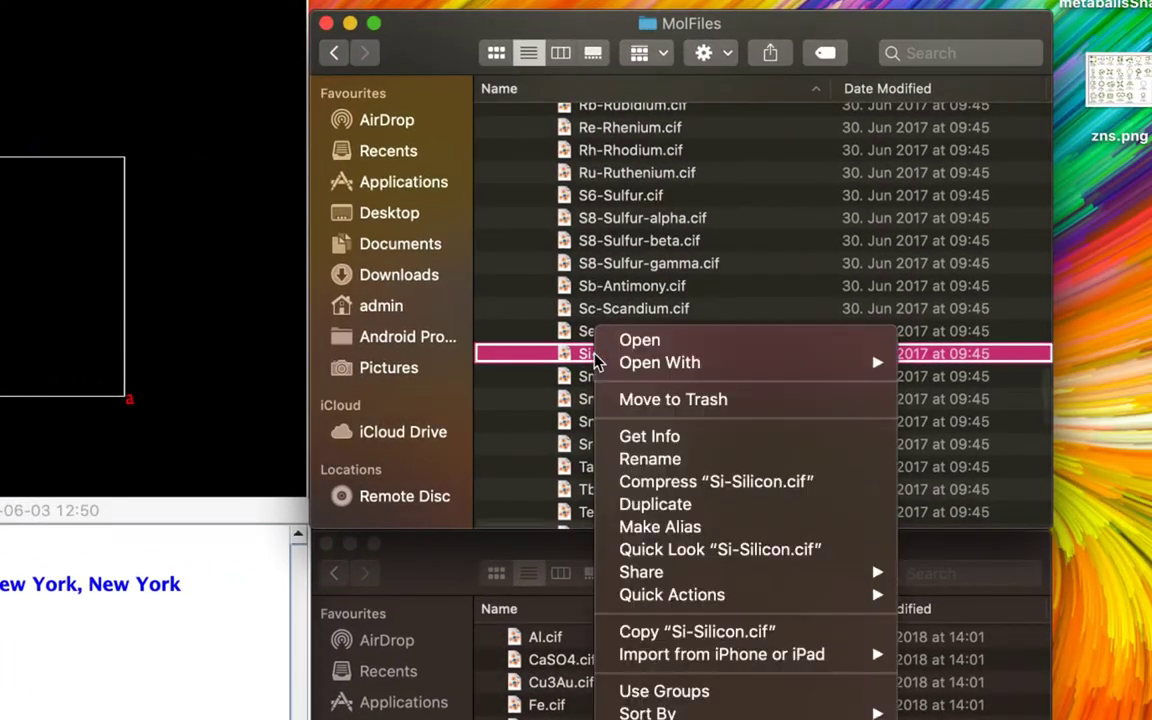
{"action": "mouse_move", "coordinate": [748, 367]}
{"action": "left_click", "coordinate": [982, 364]}
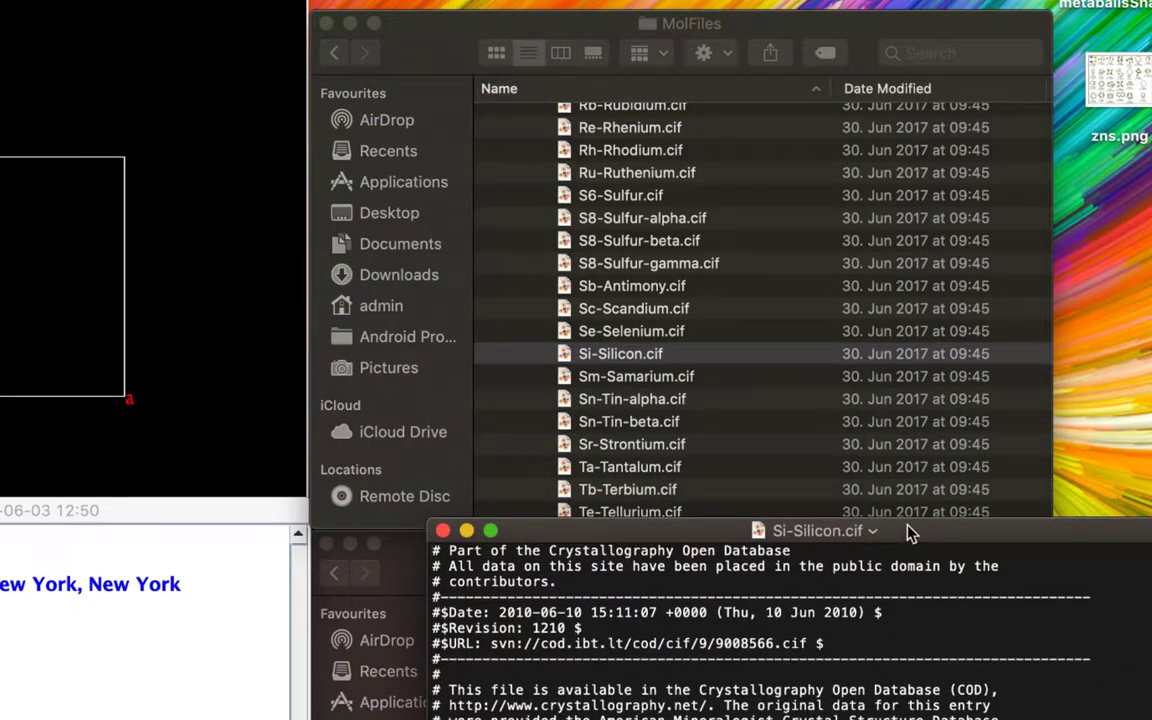
{"action": "left_click_drag", "start_coordinate": [910, 533], "coordinate": [883, 157]}
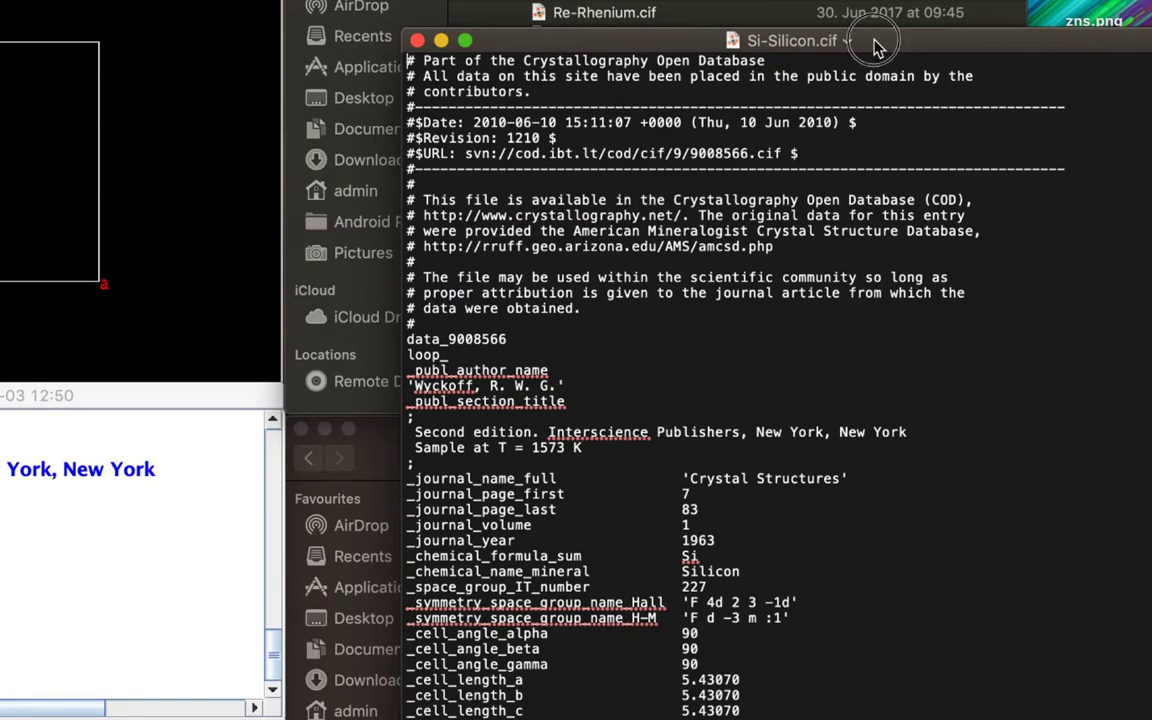
Highlight the atom-site loop at the end of Si-Silicon.cif, from _atom_site_label to the Si coordinates, and clear the selection.
{"action": "double_click", "coordinate": [800, 64]}
{"action": "scroll", "coordinate": [700, 458], "scroll_direction": "down", "scroll_amount": 20}
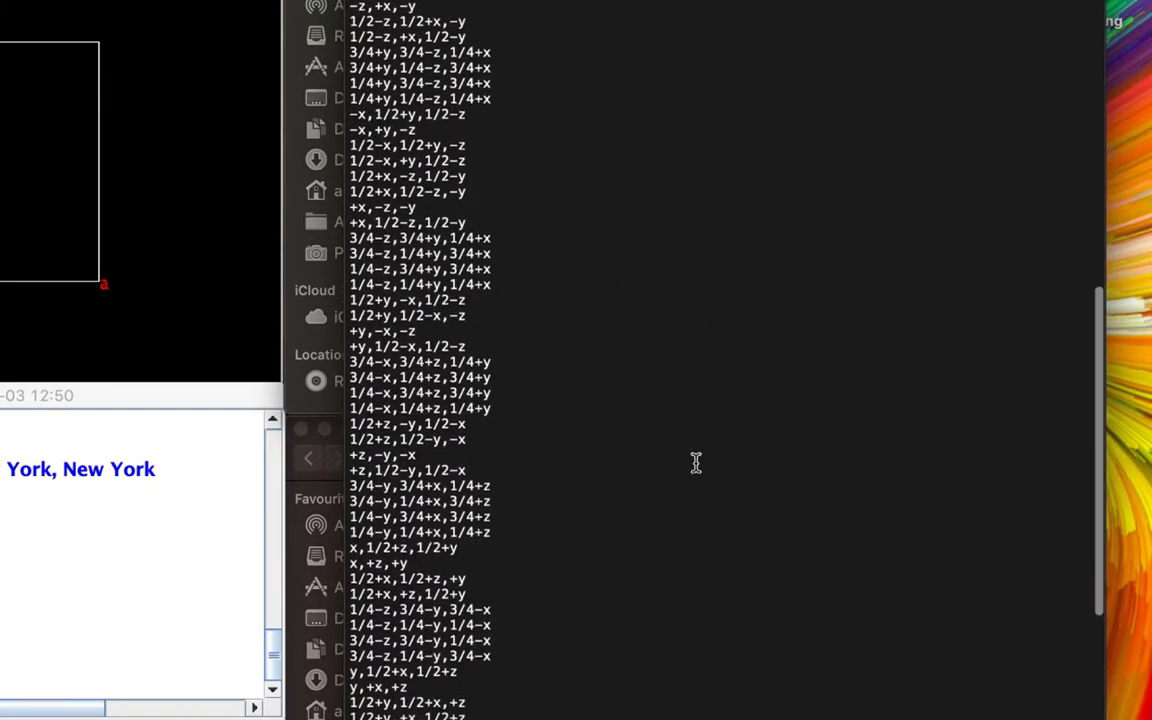
{"action": "scroll", "coordinate": [470, 615], "scroll_direction": "down", "scroll_amount": 15}
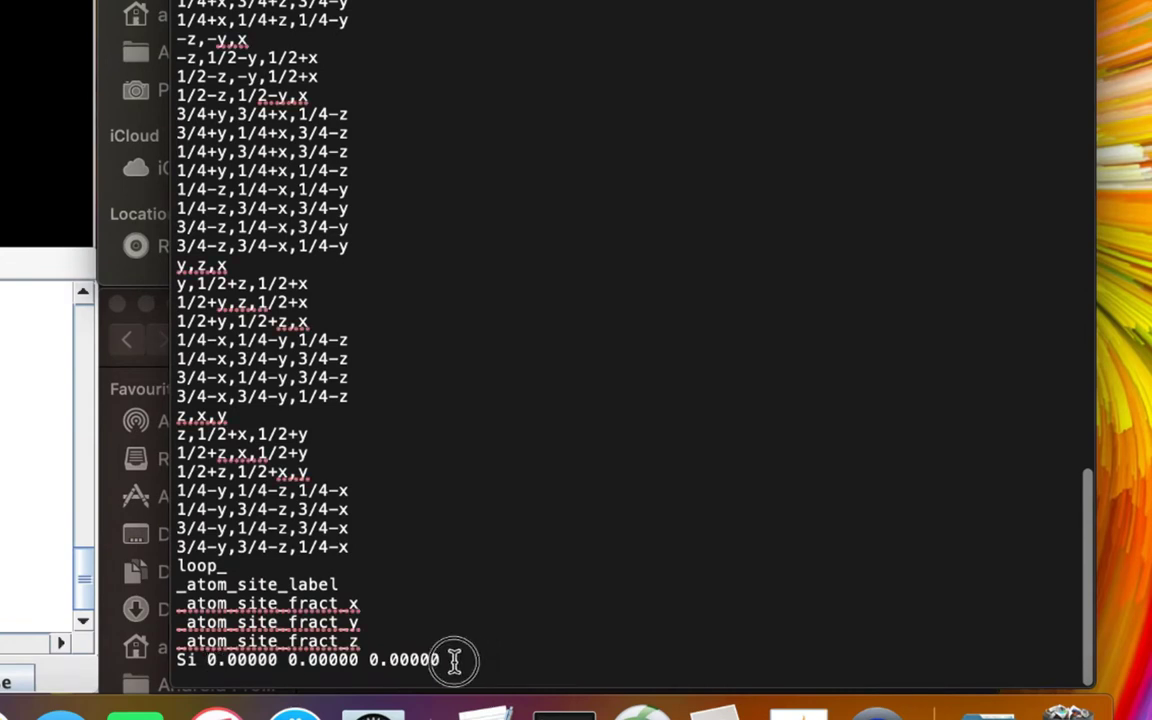
{"action": "left_click_drag", "start_coordinate": [455, 659], "coordinate": [170, 655]}
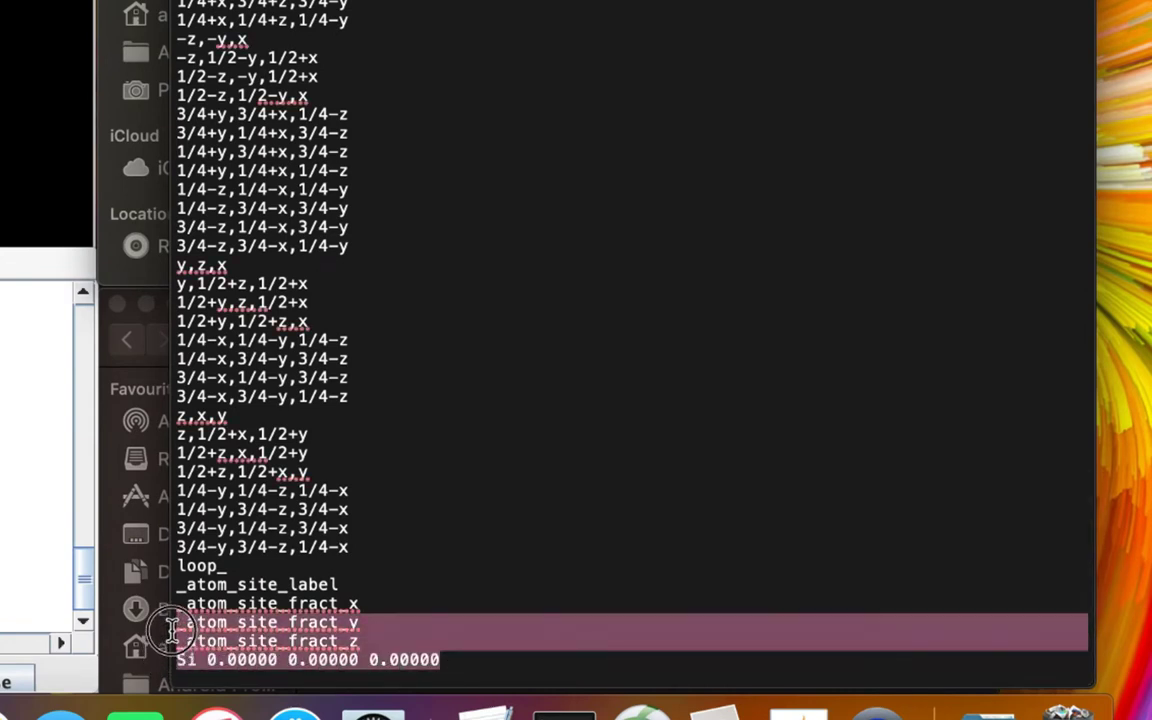
{"action": "left_click_drag", "start_coordinate": [172, 630], "coordinate": [165, 586]}
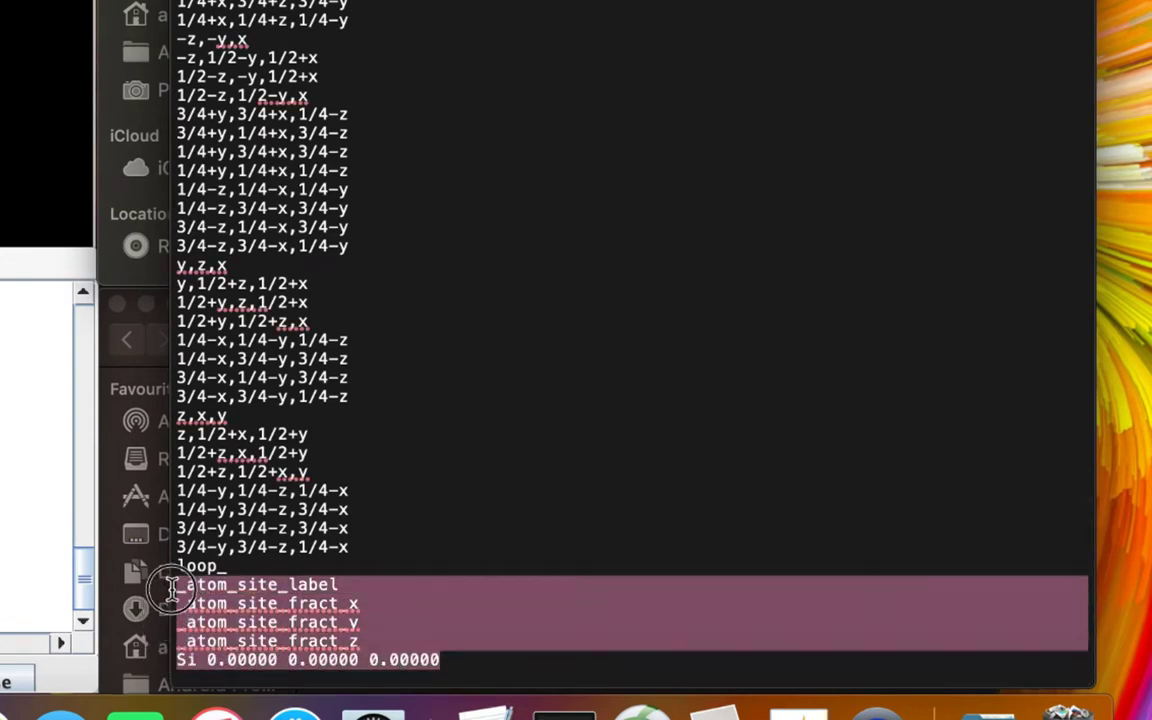
{"action": "left_click", "coordinate": [468, 385]}
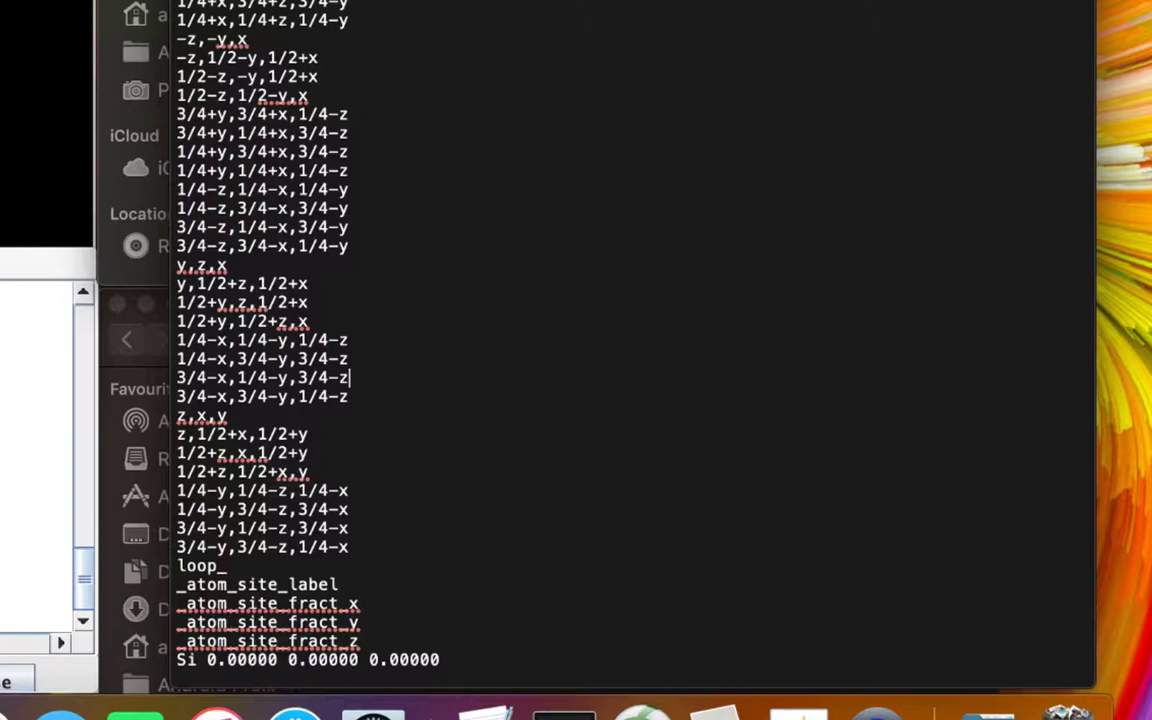
Highlight the authors' space group line 'F d 3 m' in the header section of Si-Silicon.cif and clear the selection.
{"action": "scroll", "coordinate": [543, 104], "scroll_direction": "up", "scroll_amount": 20}
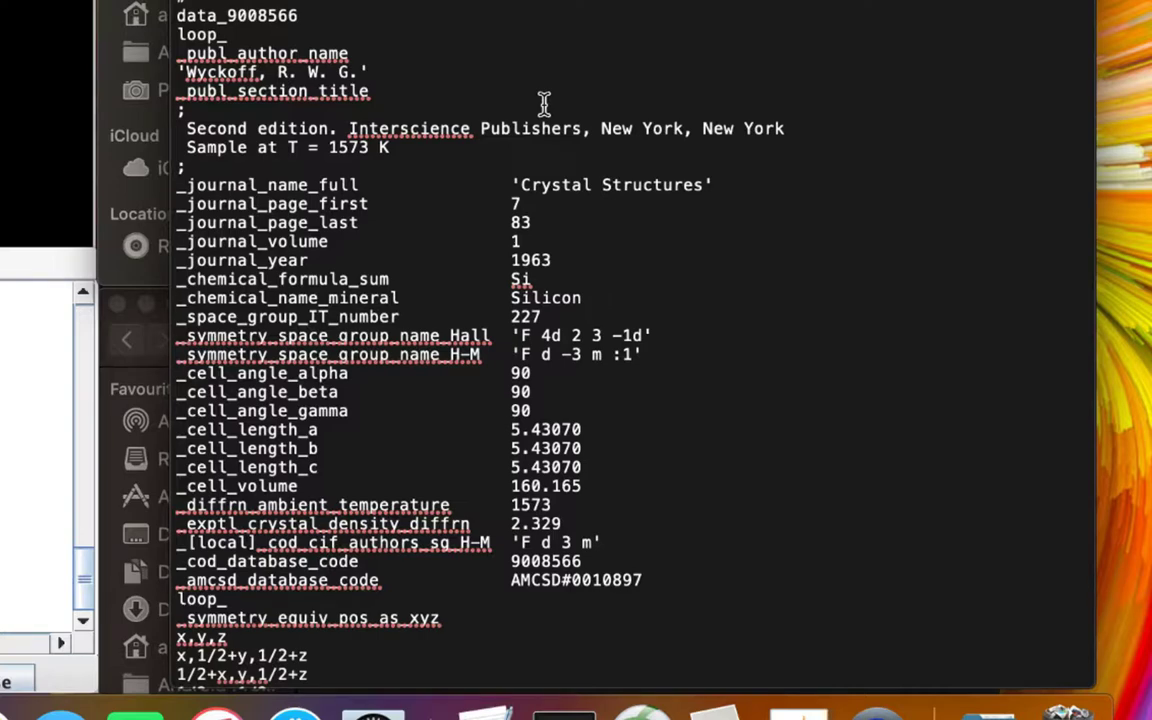
{"action": "scroll", "coordinate": [543, 104], "scroll_direction": "down", "scroll_amount": 10}
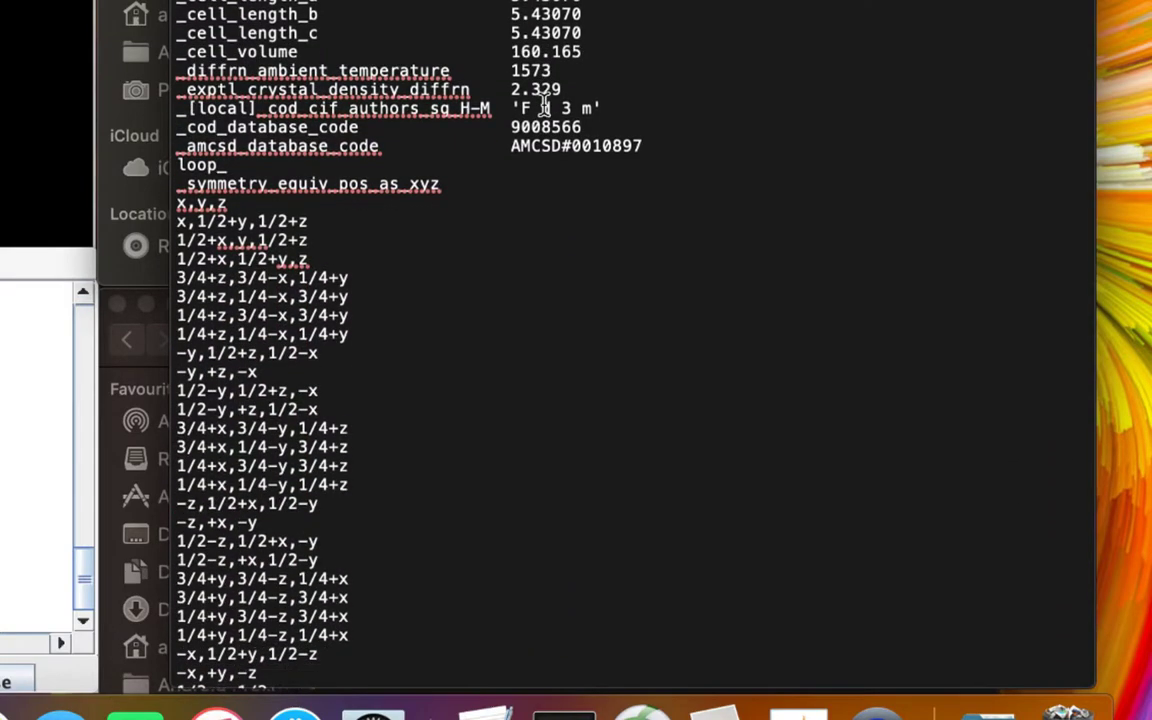
{"action": "scroll", "coordinate": [263, 163], "scroll_direction": "up", "scroll_amount": 5}
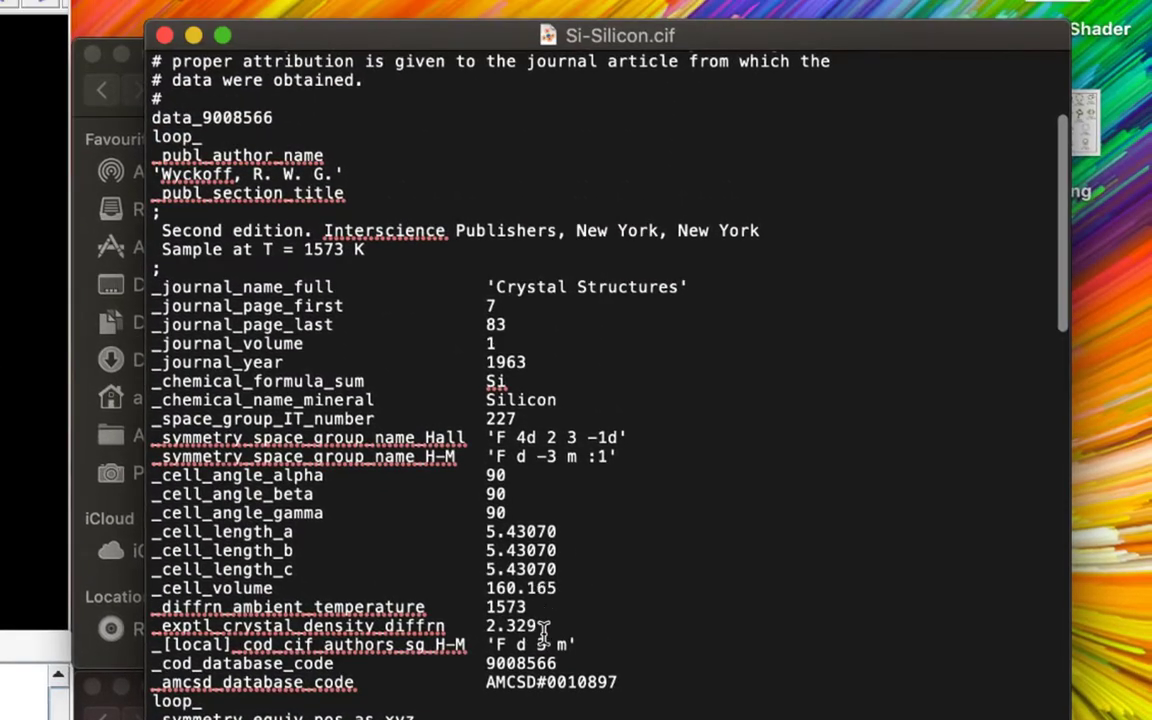
{"action": "left_click_drag", "start_coordinate": [579, 645], "coordinate": [152, 645]}
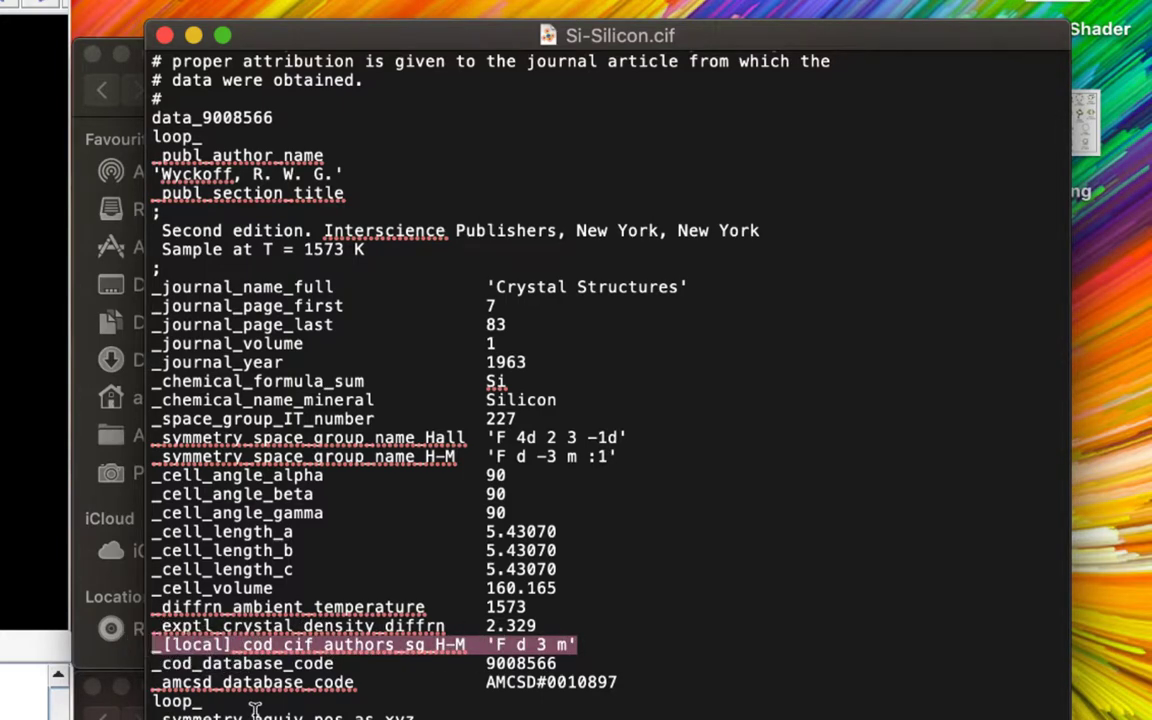
{"action": "key", "text": "Right"}
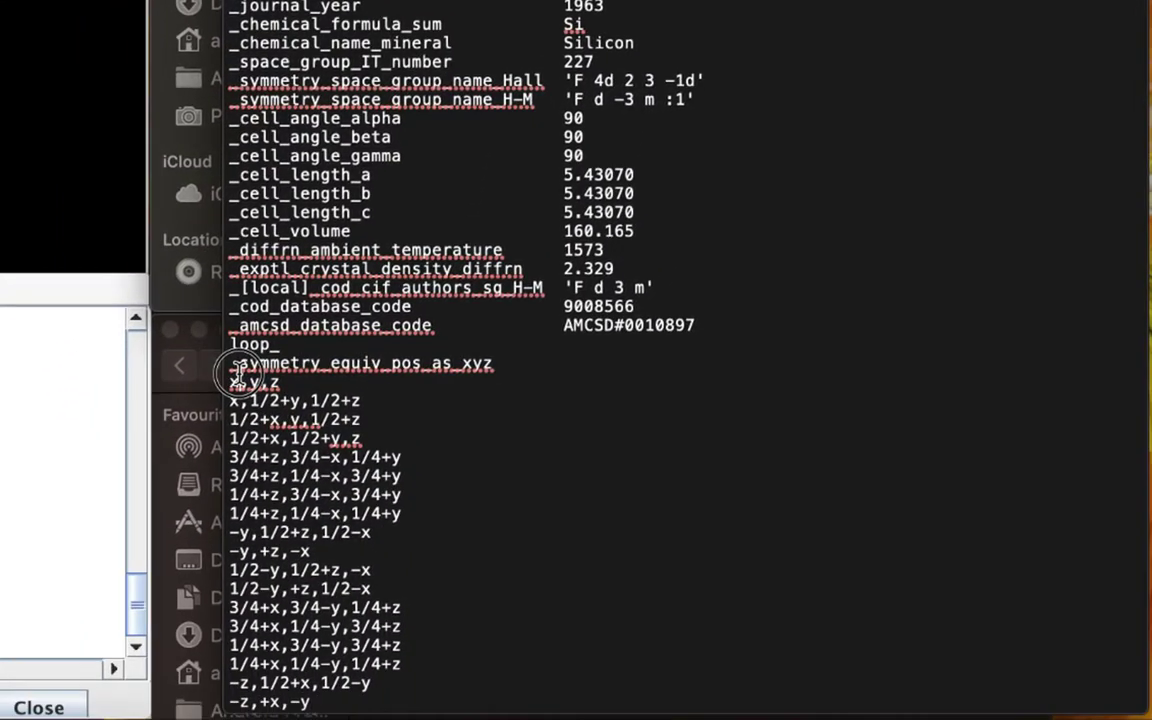
Highlight the symmetry operations under _symmetry_equiv_pos_as_xyz, from x,y,z down to the end of the text, and close Si-Silicon.cif.
{"action": "left_click_drag", "start_coordinate": [229, 382], "coordinate": [372, 592]}
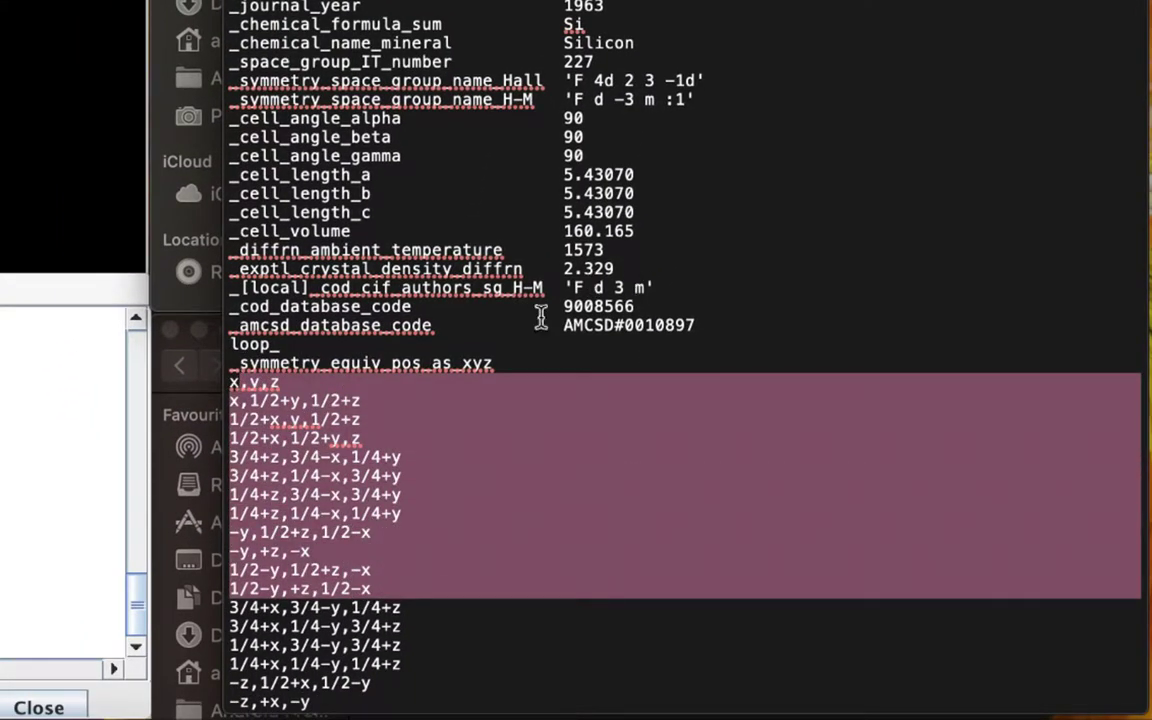
{"action": "left_click", "coordinate": [442, 432]}
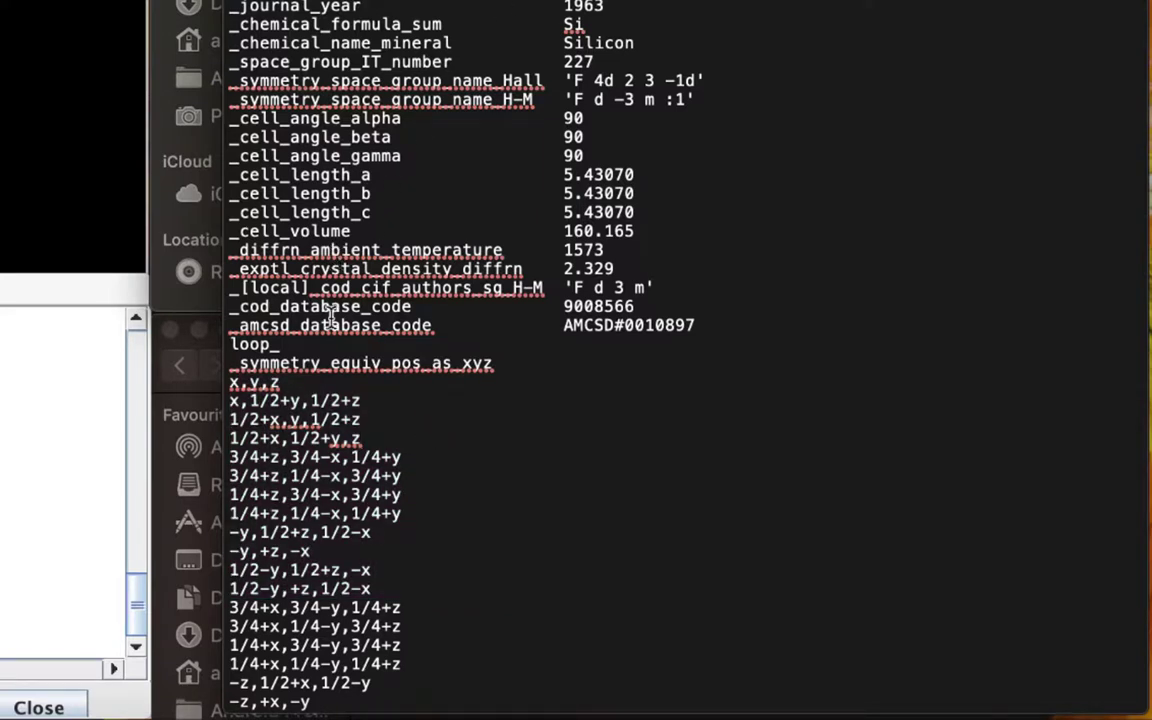
{"action": "left_click", "coordinate": [236, 384]}
{"action": "left_click_drag", "start_coordinate": [236, 384], "coordinate": [437, 715]}
{"action": "scroll", "coordinate": [506, 689], "scroll_direction": "down", "scroll_amount": 15}
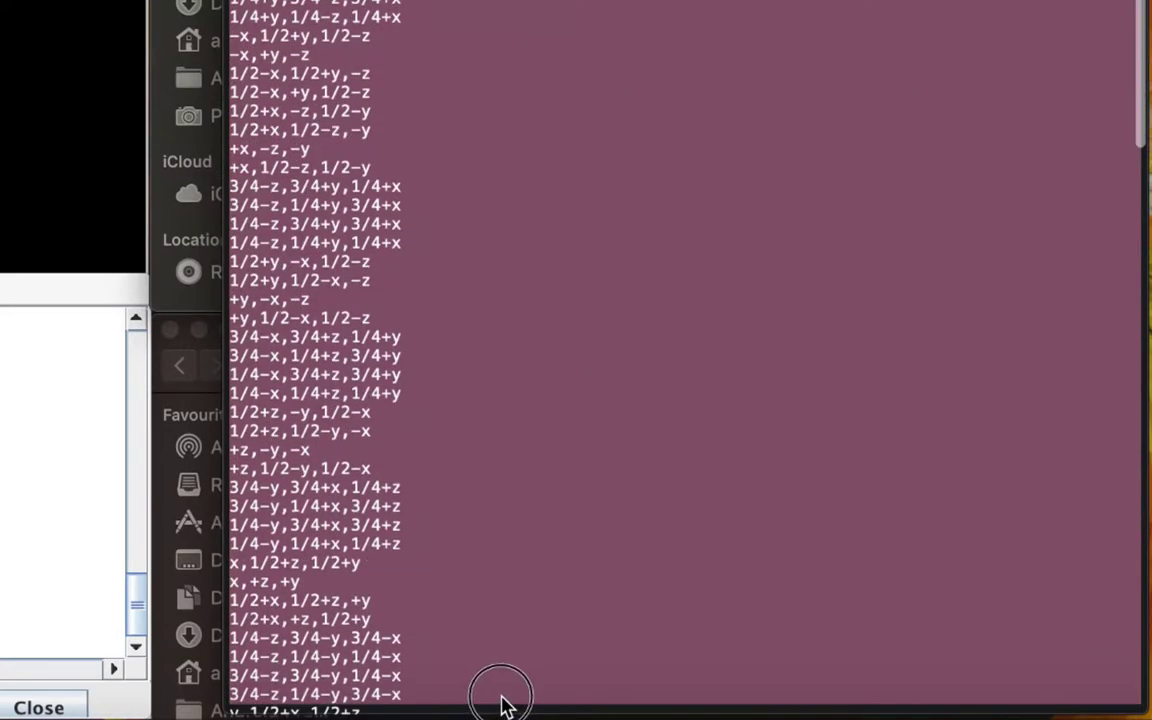
{"action": "scroll", "coordinate": [496, 663], "scroll_direction": "down", "scroll_amount": 20}
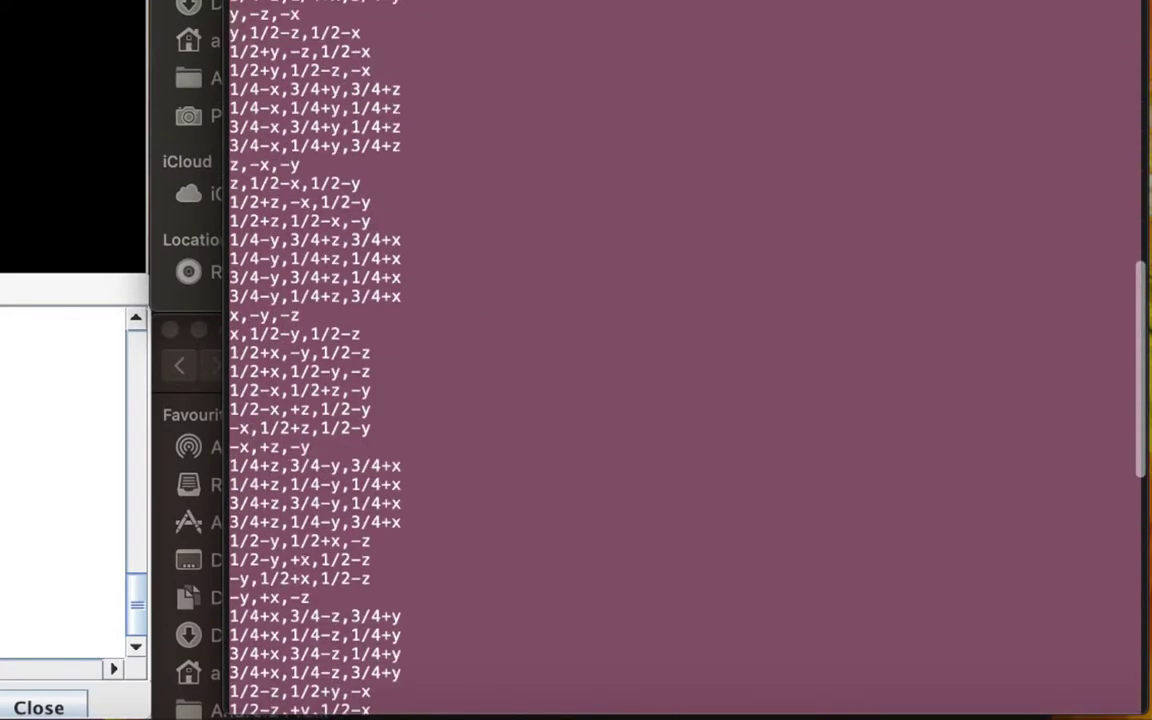
{"action": "scroll", "coordinate": [430, 615], "scroll_direction": "down", "scroll_amount": 3}
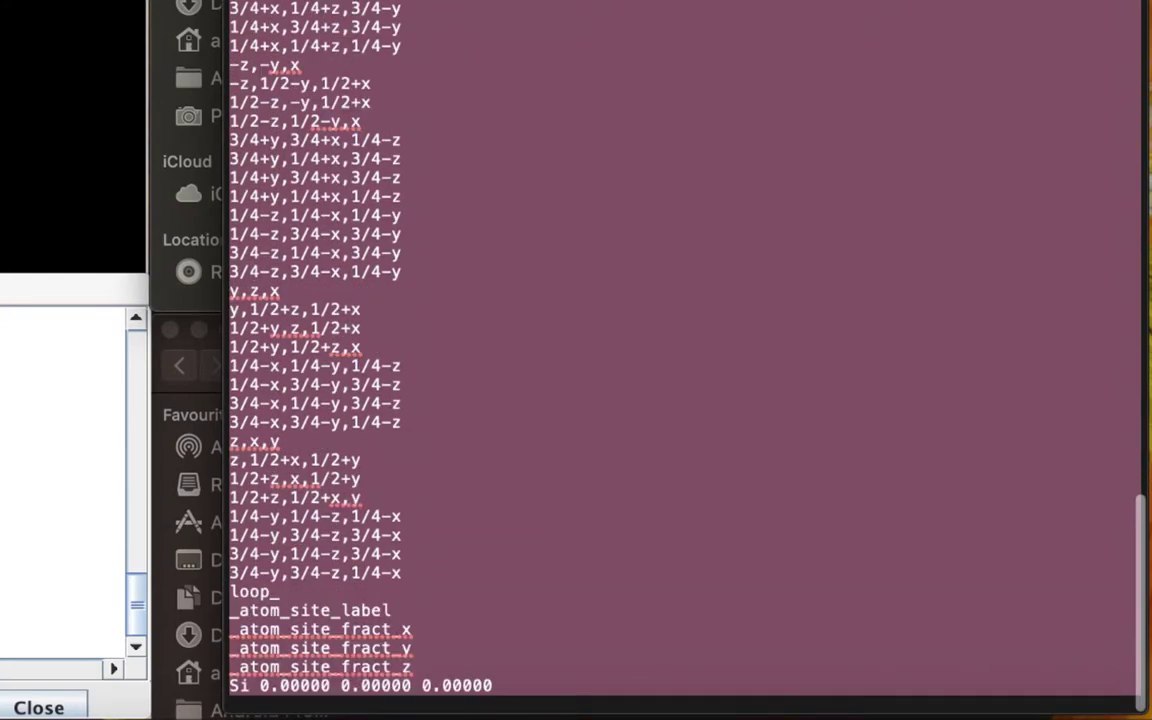
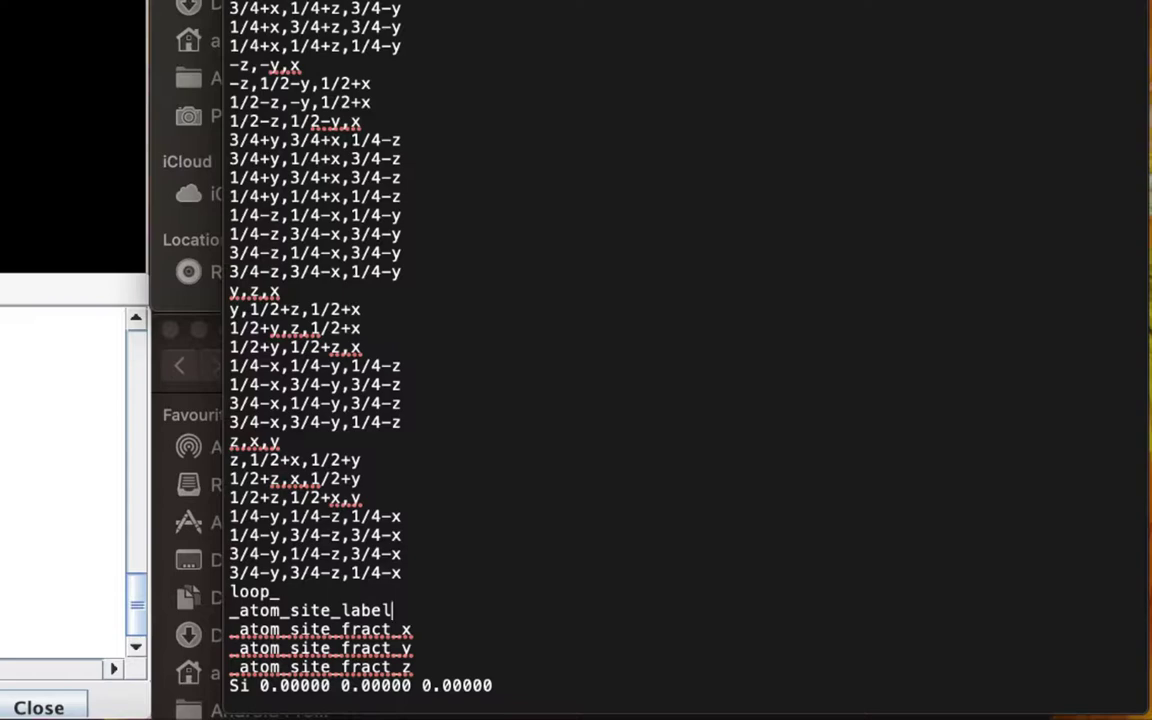
{"action": "key", "text": "super+w"}
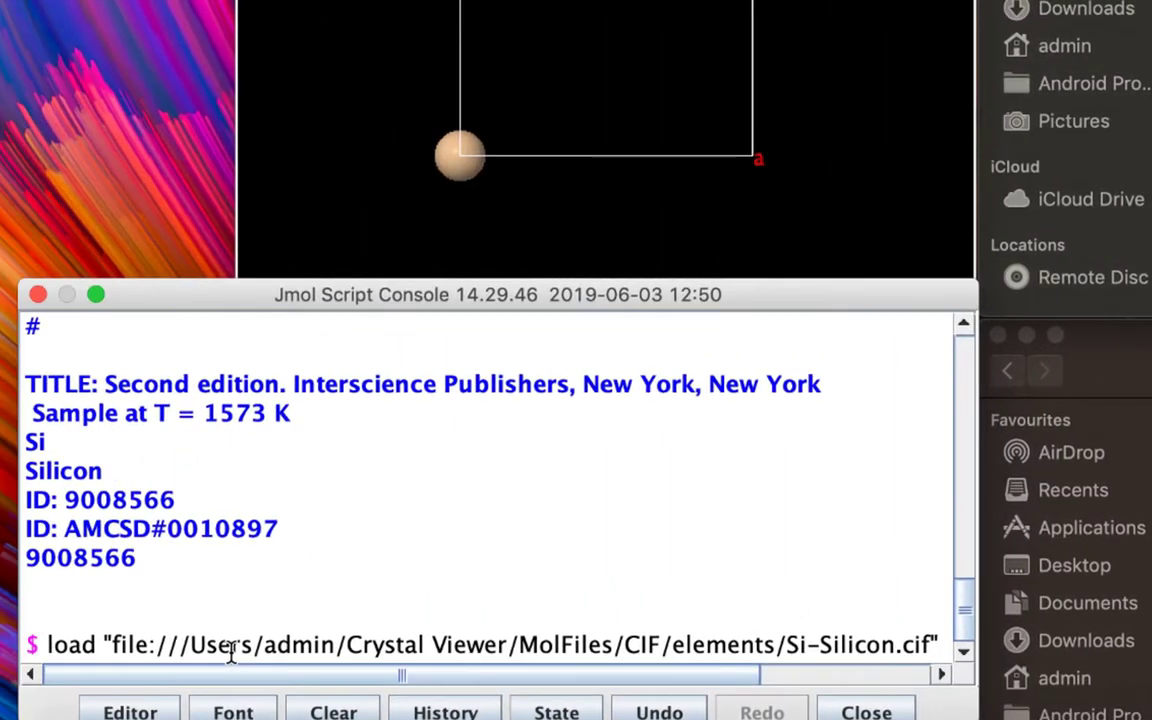
Open Si.cif from the CIF folder in a text editor and move its window away from the Jmol viewer.
{"action": "left_click_drag", "start_coordinate": [746, 683], "coordinate": [656, 681]}
{"action": "left_click", "coordinate": [830, 103]}
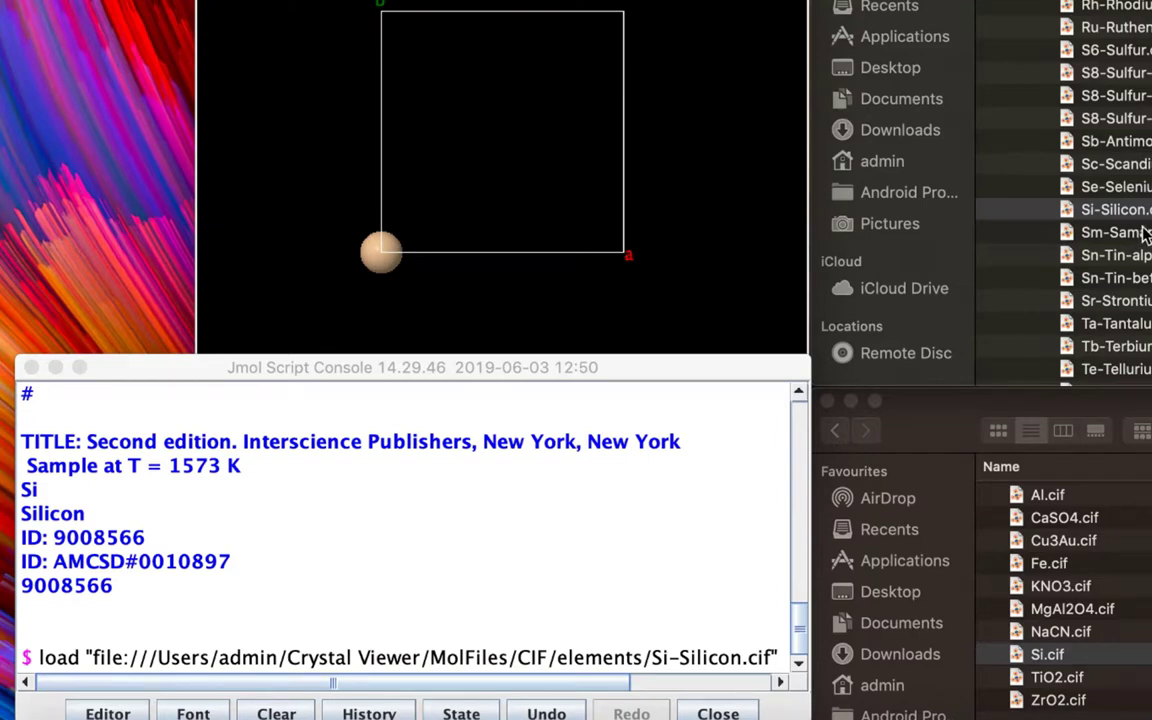
{"action": "left_click", "coordinate": [1047, 656]}
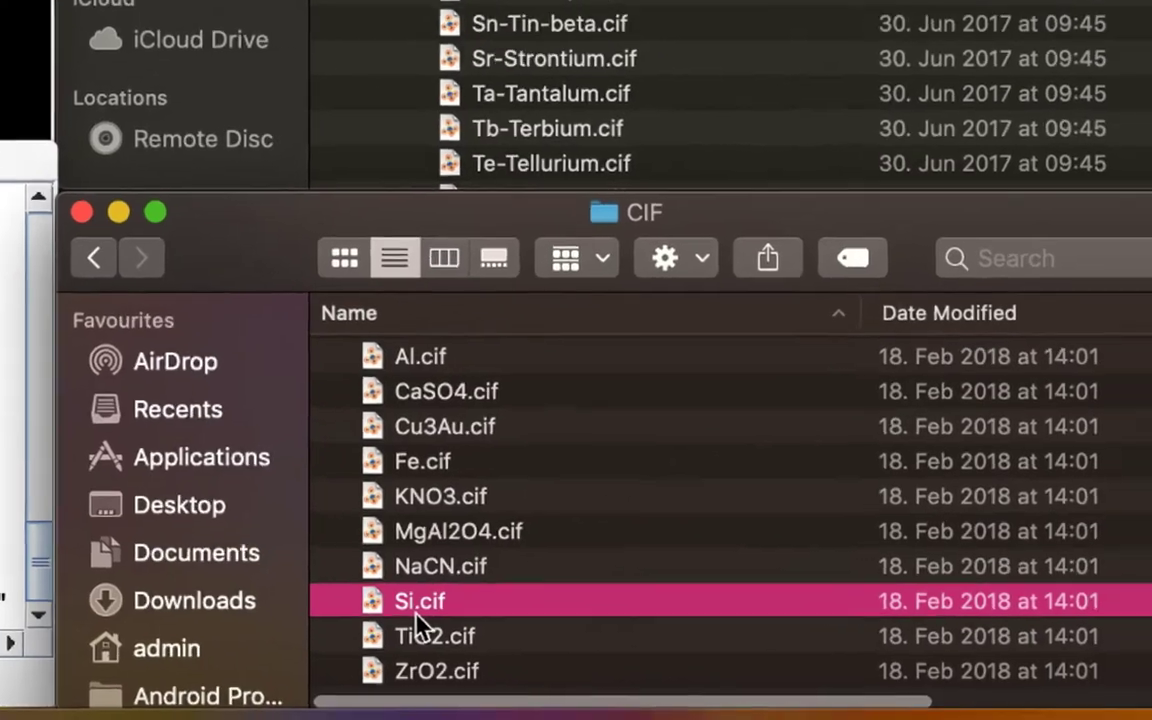
{"action": "right_click", "coordinate": [417, 617]}
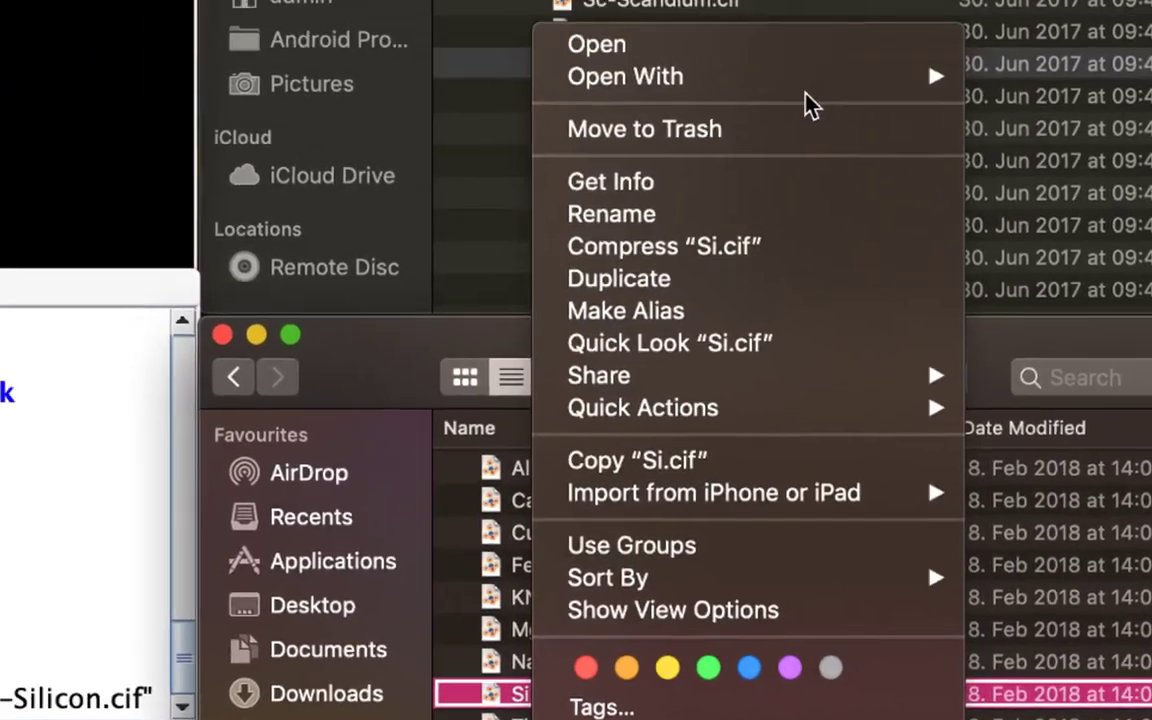
{"action": "mouse_move", "coordinate": [1050, 272]}
{"action": "left_click", "coordinate": [1140, 255]}
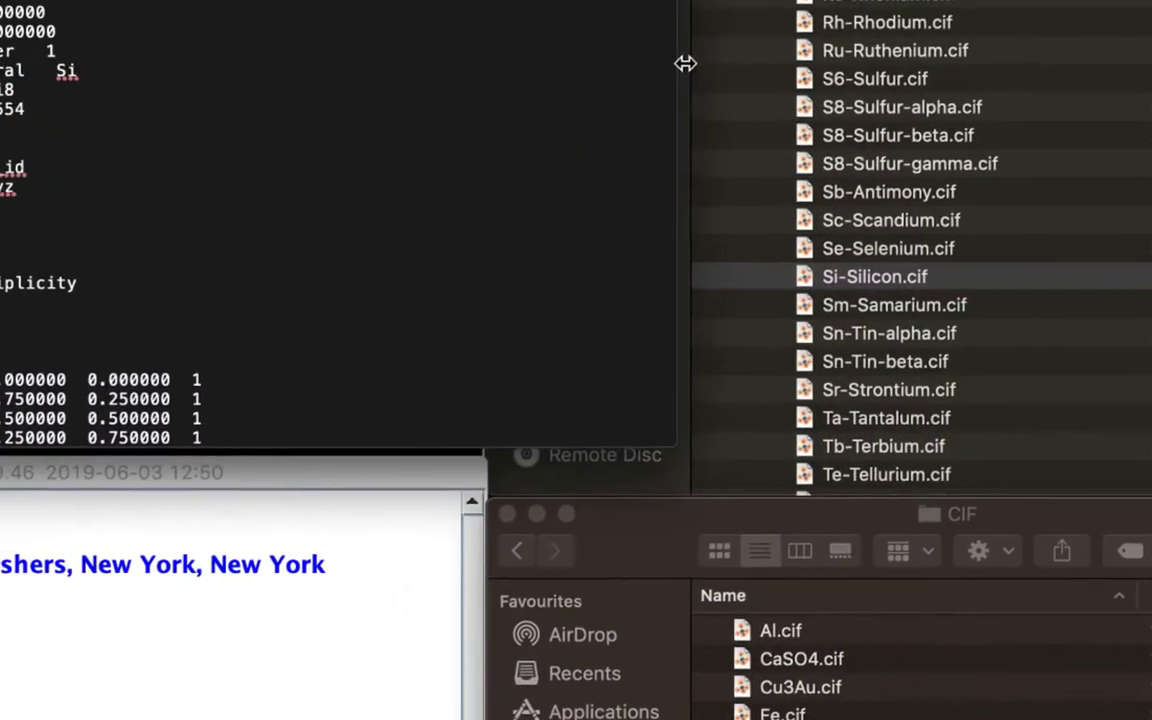
{"action": "left_click_drag", "start_coordinate": [685, 63], "coordinate": [460, 63]}
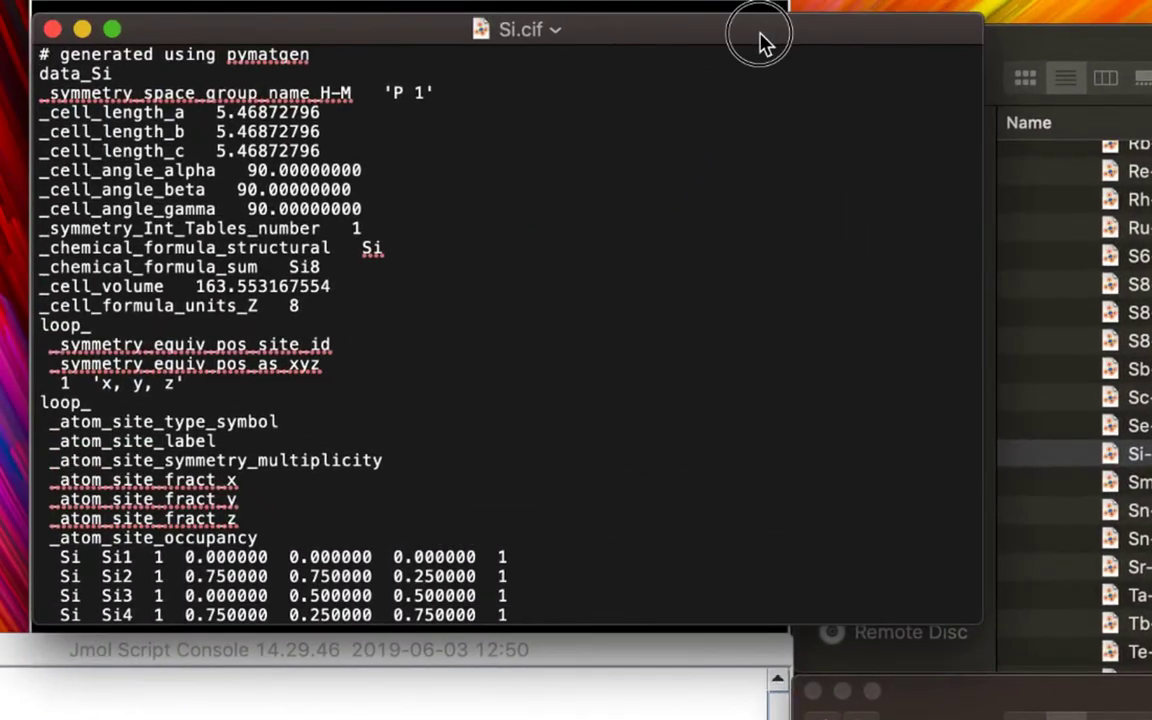
{"action": "left_click_drag", "start_coordinate": [758, 39], "coordinate": [1151, 39]}
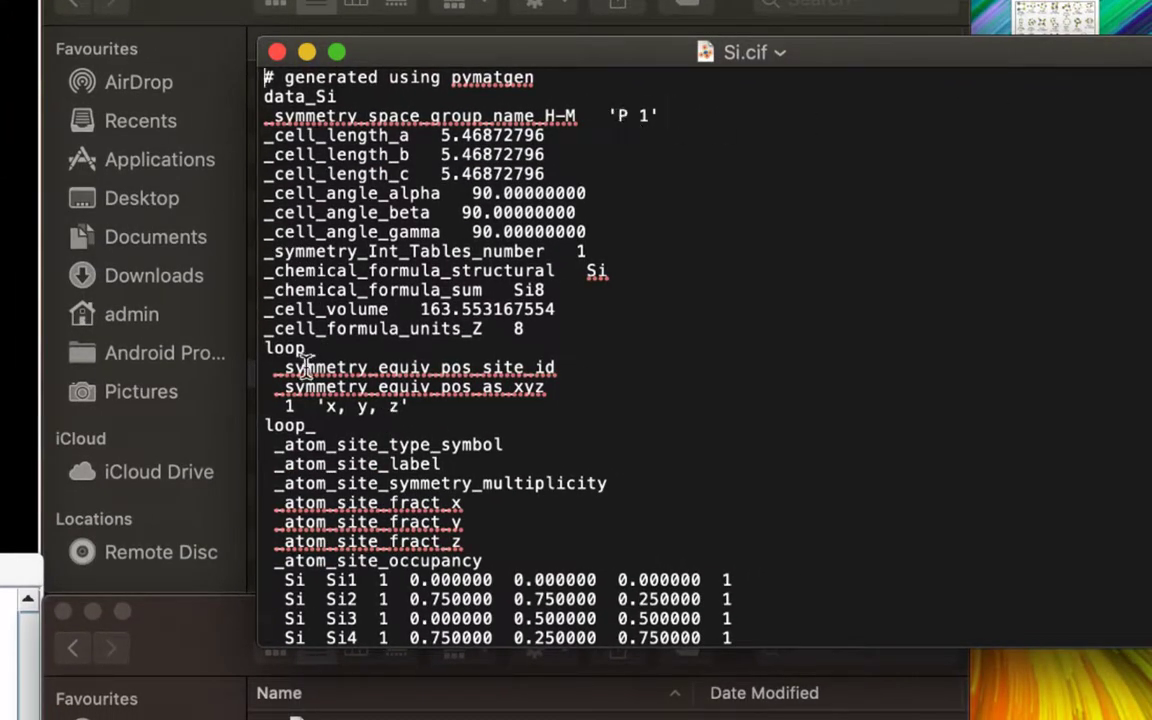
Highlight the symmetry operation 'x, y, z' and the atom positions Si1 to Si8 in Si.cif, and close the file.
{"action": "left_click_drag", "start_coordinate": [432, 404], "coordinate": [261, 414]}
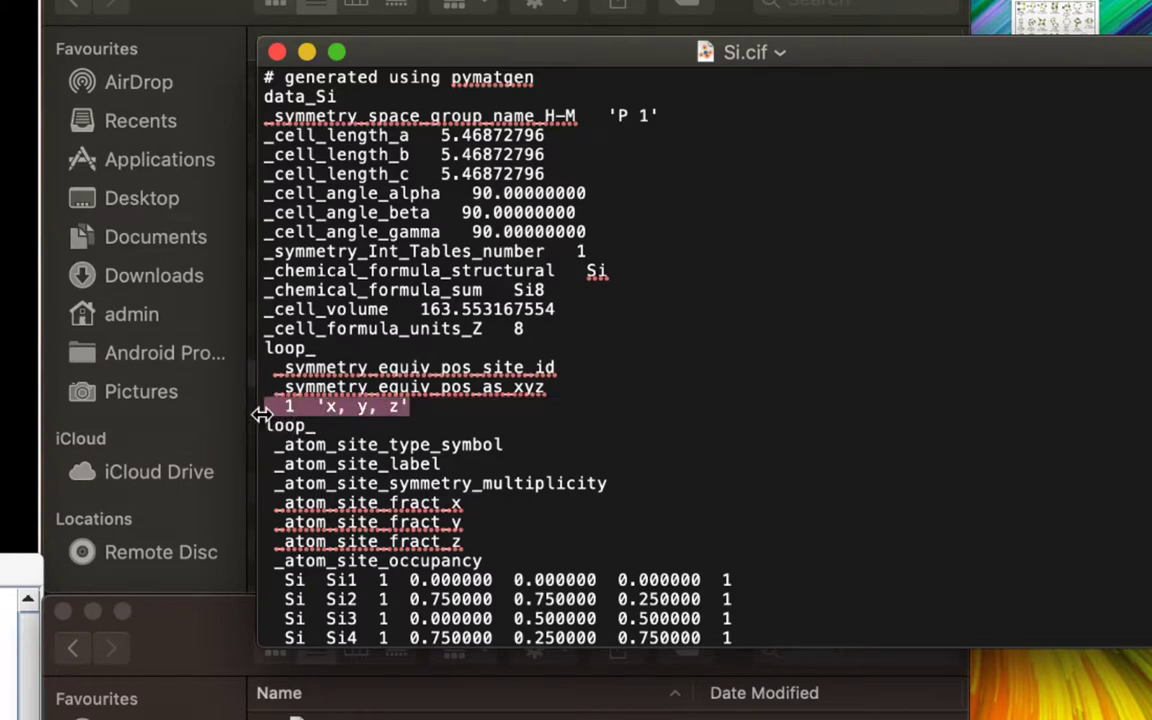
{"action": "left_click", "coordinate": [390, 464]}
{"action": "scroll", "coordinate": [404, 470], "scroll_direction": "down", "scroll_amount": 5}
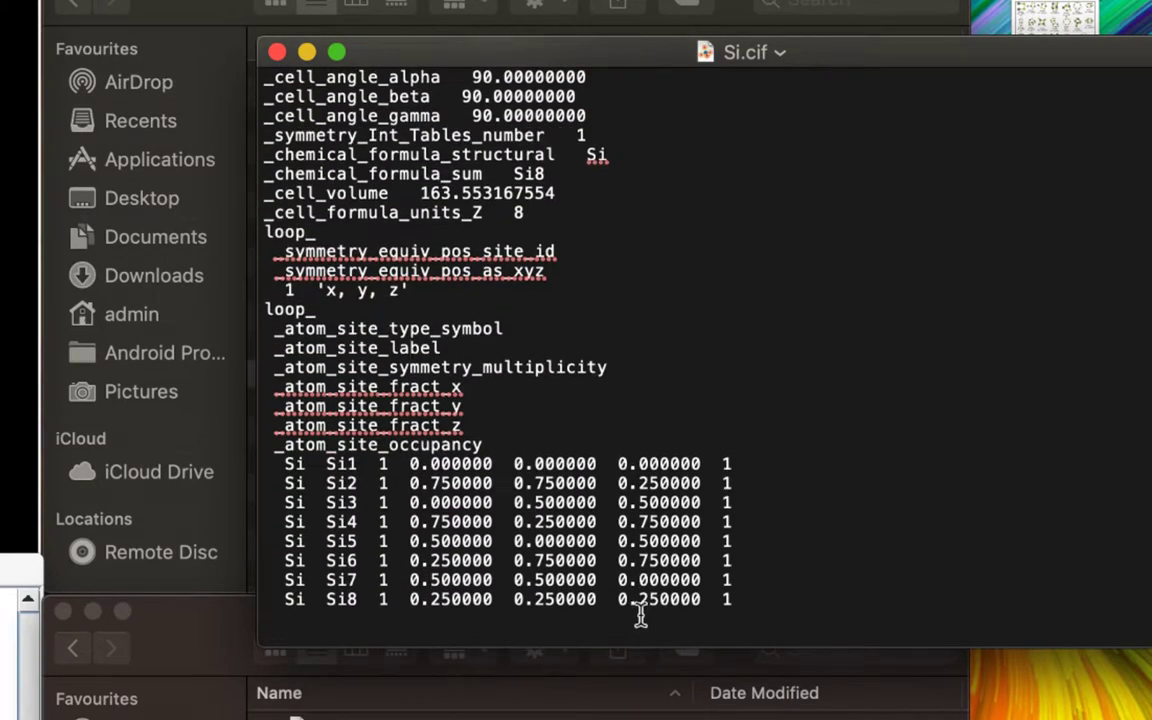
{"action": "left_click_drag", "start_coordinate": [774, 599], "coordinate": [260, 468]}
{"action": "left_click", "coordinate": [507, 340]}
{"action": "scroll", "coordinate": [507, 340], "scroll_direction": "up", "scroll_amount": 3}
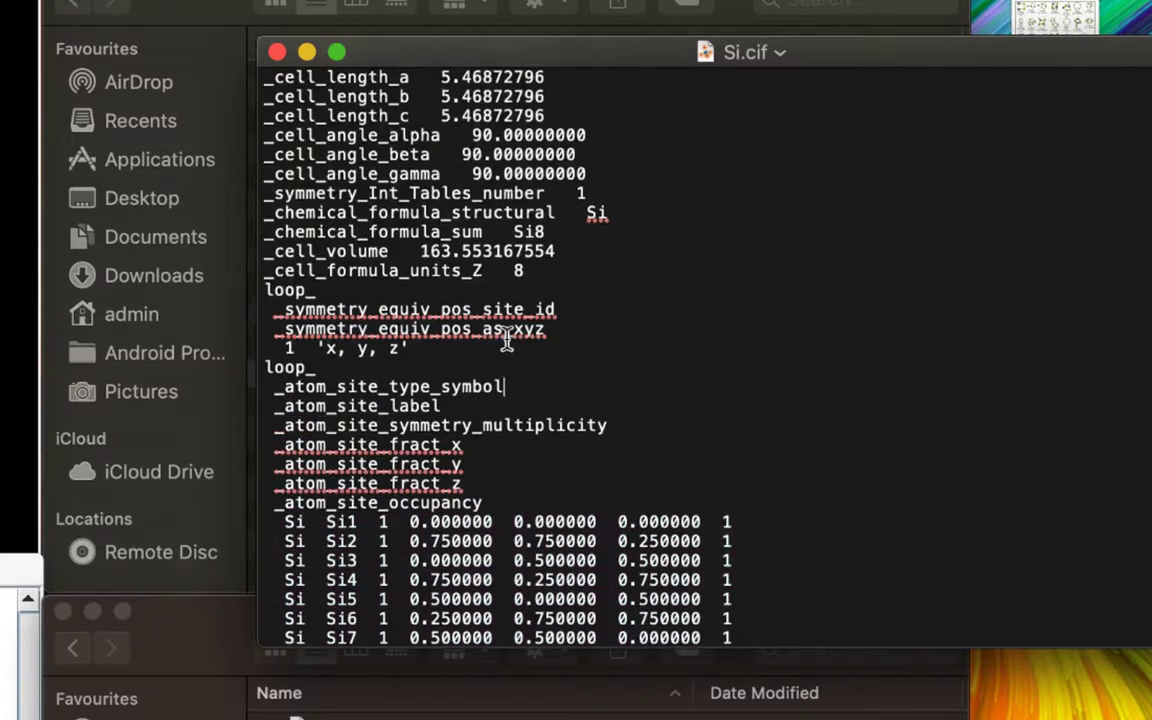
{"action": "scroll", "coordinate": [449, 340], "scroll_direction": "down", "scroll_amount": 5}
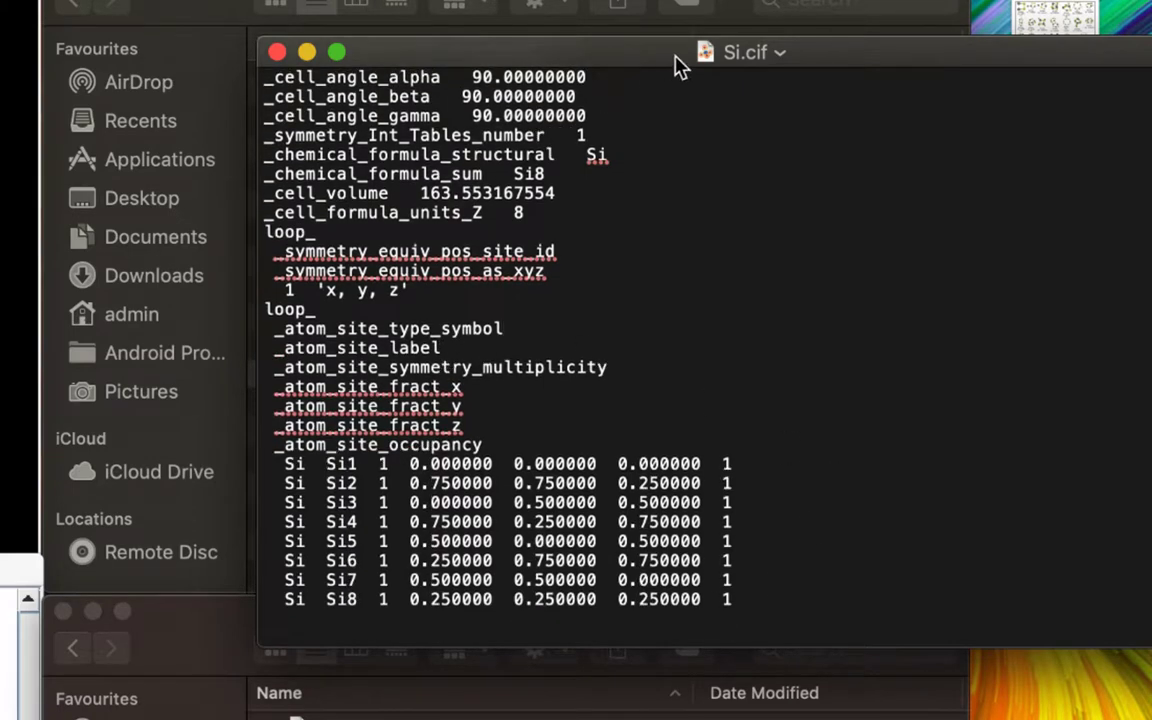
{"action": "left_click", "coordinate": [277, 52]}
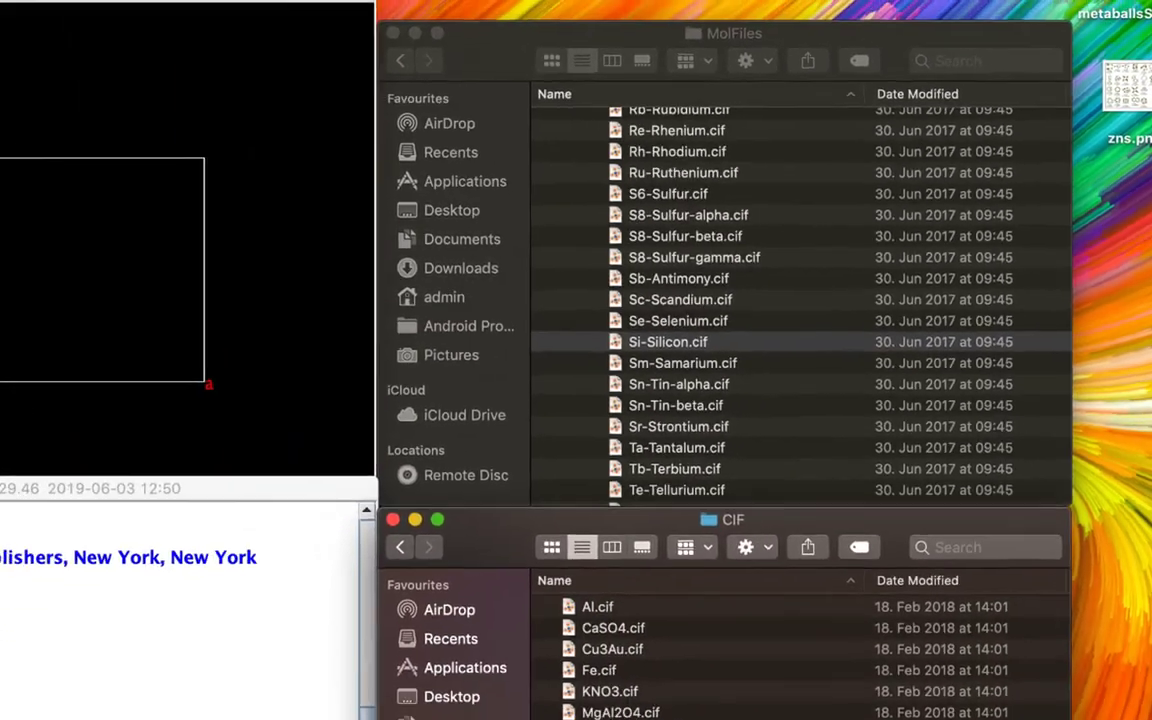
Load Si.cif from the CIF folder into Jmol, replacing the current model, and rotate the unit cell to a near-frontal view of the a-b face.
{"action": "left_click_drag", "start_coordinate": [705, 681], "coordinate": [307, 347]}
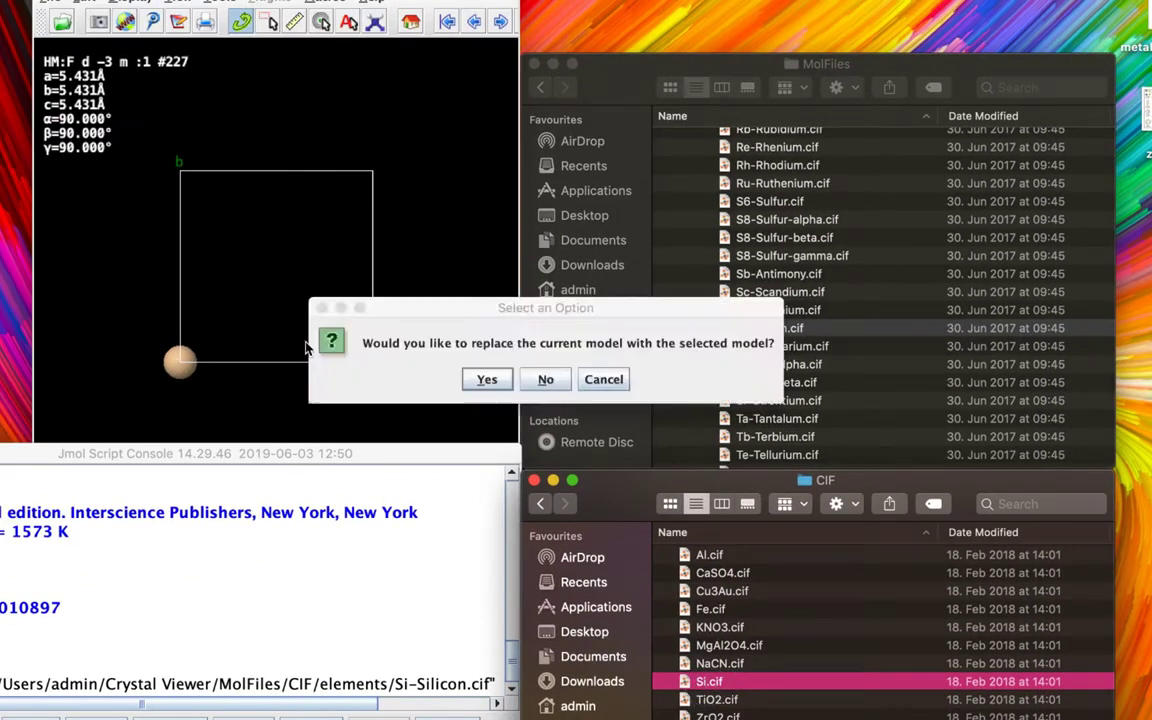
{"action": "left_click", "coordinate": [488, 381]}
{"action": "mouse_move", "coordinate": [399, 309]}
{"action": "left_mouse_down"}
{"action": "mouse_move", "coordinate": [366, 360]}
{"action": "mouse_move", "coordinate": [391, 337]}
{"action": "mouse_move", "coordinate": [452, 332]}
{"action": "mouse_move", "coordinate": [482, 348]}
{"action": "mouse_move", "coordinate": [445, 321]}
{"action": "mouse_move", "coordinate": [329, 334]}
{"action": "mouse_move", "coordinate": [396, 302]}
{"action": "mouse_move", "coordinate": [419, 311]}
{"action": "mouse_move", "coordinate": [262, 328]}
{"action": "mouse_move", "coordinate": [393, 329]}
{"action": "left_mouse_up"}
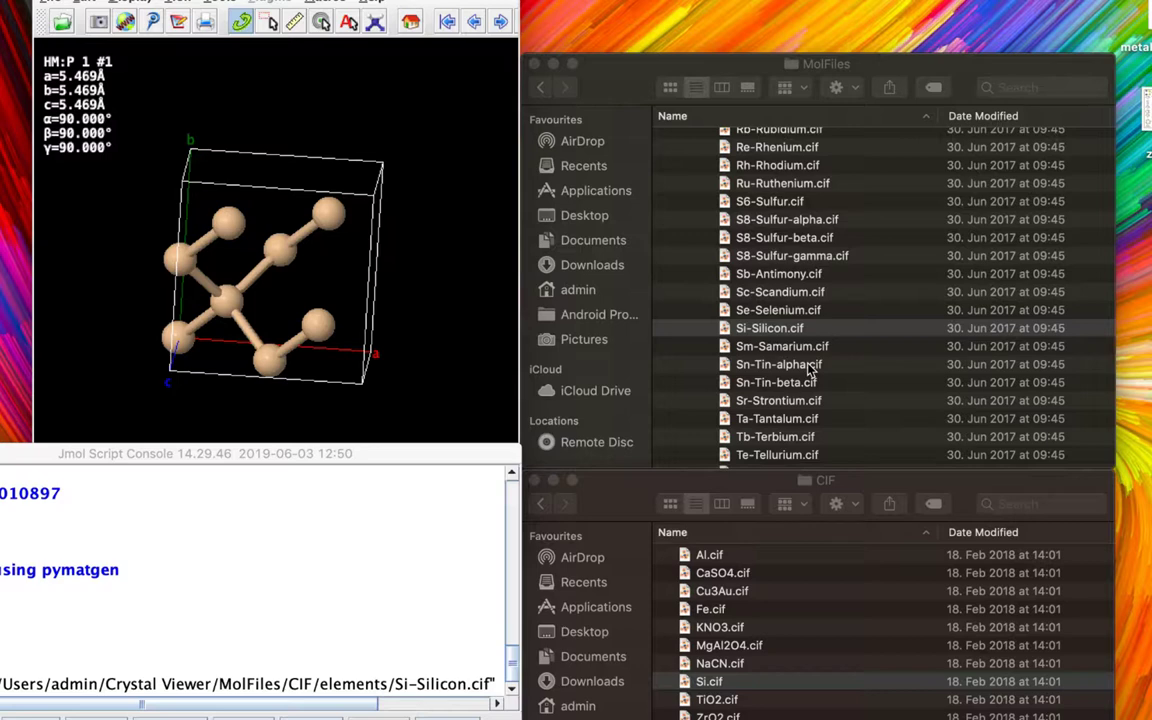
{"action": "left_click_drag", "start_coordinate": [406, 309], "coordinate": [418, 281]}
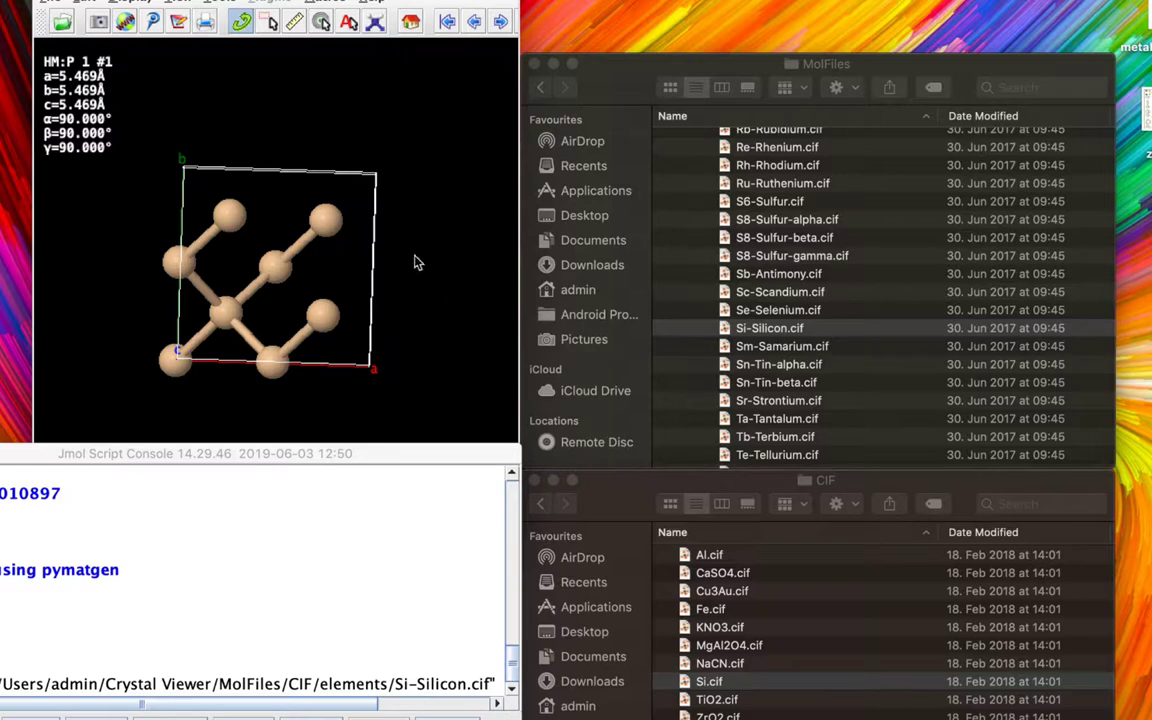
{"action": "mouse_move", "coordinate": [418, 263]}
{"action": "left_mouse_down"}
{"action": "mouse_move", "coordinate": [298, 254]}
{"action": "mouse_move", "coordinate": [391, 237]}
{"action": "mouse_move", "coordinate": [425, 268]}
{"action": "mouse_move", "coordinate": [495, 276]}
{"action": "mouse_move", "coordinate": [525, 257]}
{"action": "mouse_move", "coordinate": [424, 257]}
{"action": "left_mouse_up"}
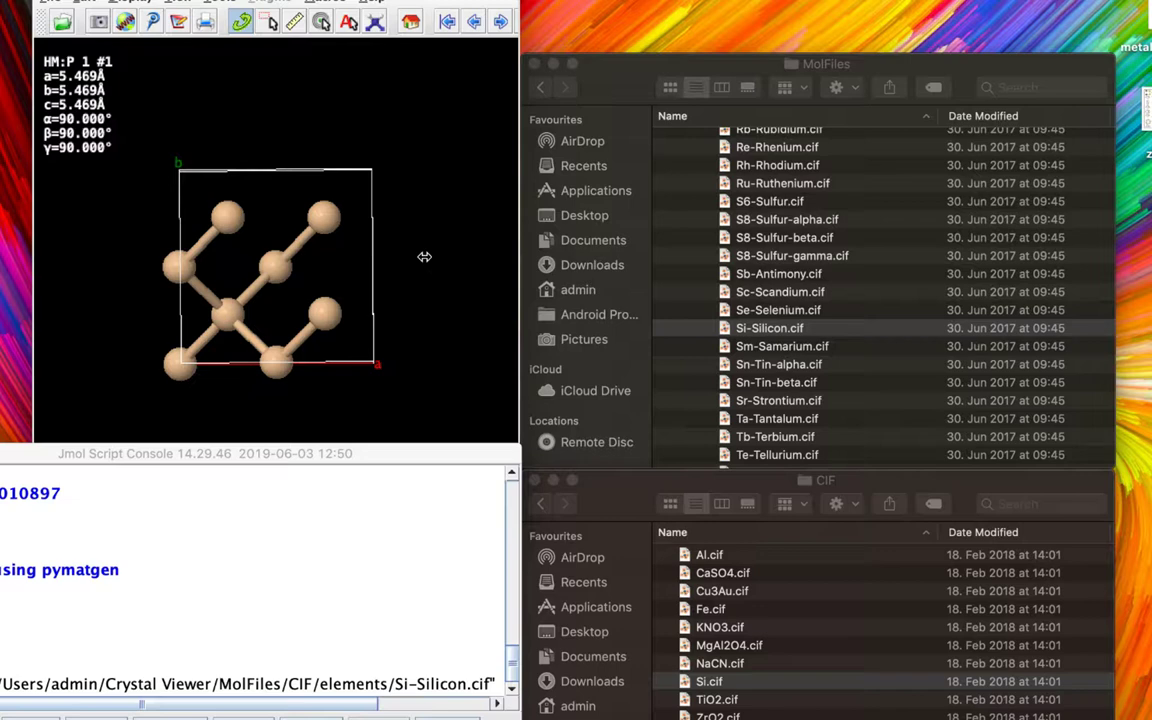
Load Si-Silicon.cif from the MolFiles/CIF/elements folder using the load command in the script console.
{"action": "left_click", "coordinate": [740, 328]}
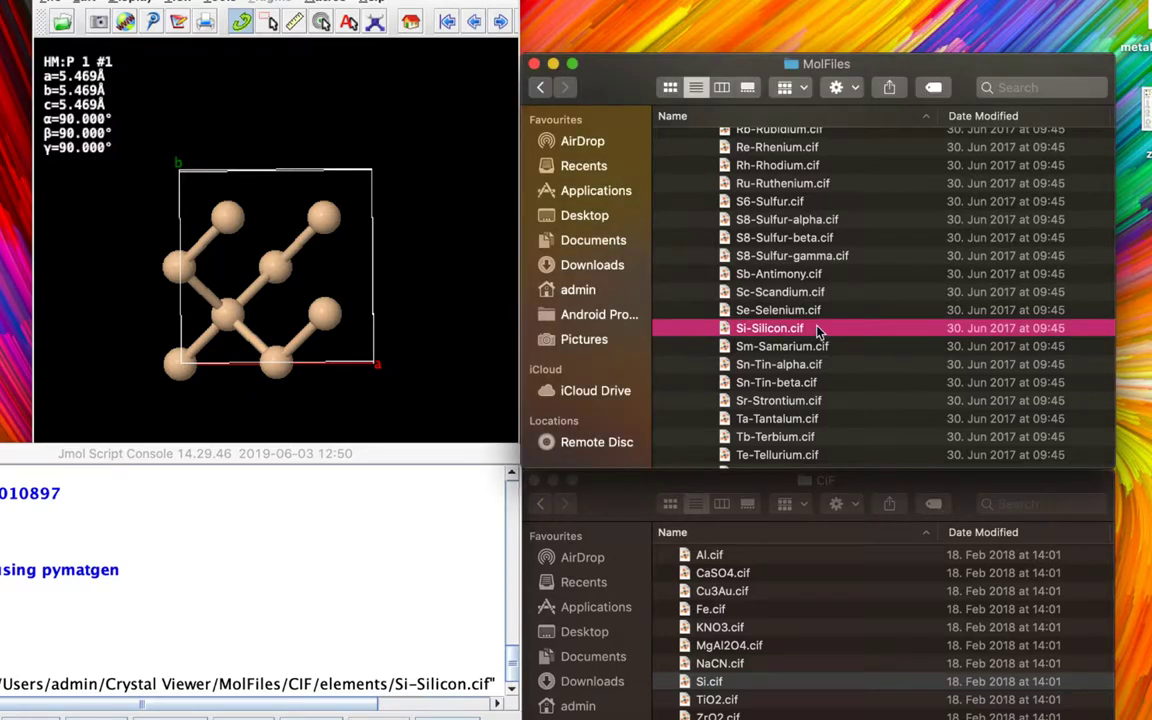
{"action": "left_click", "coordinate": [267, 546]}
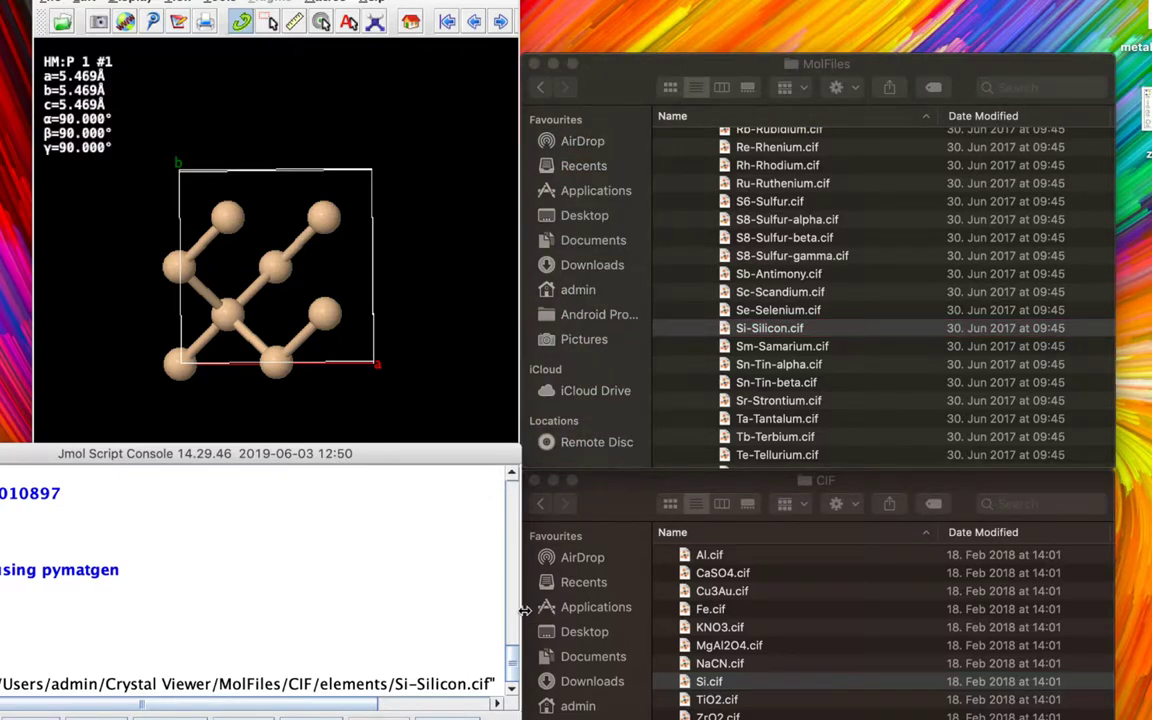
{"action": "left_click_drag", "start_coordinate": [527, 609], "coordinate": [797, 585]}
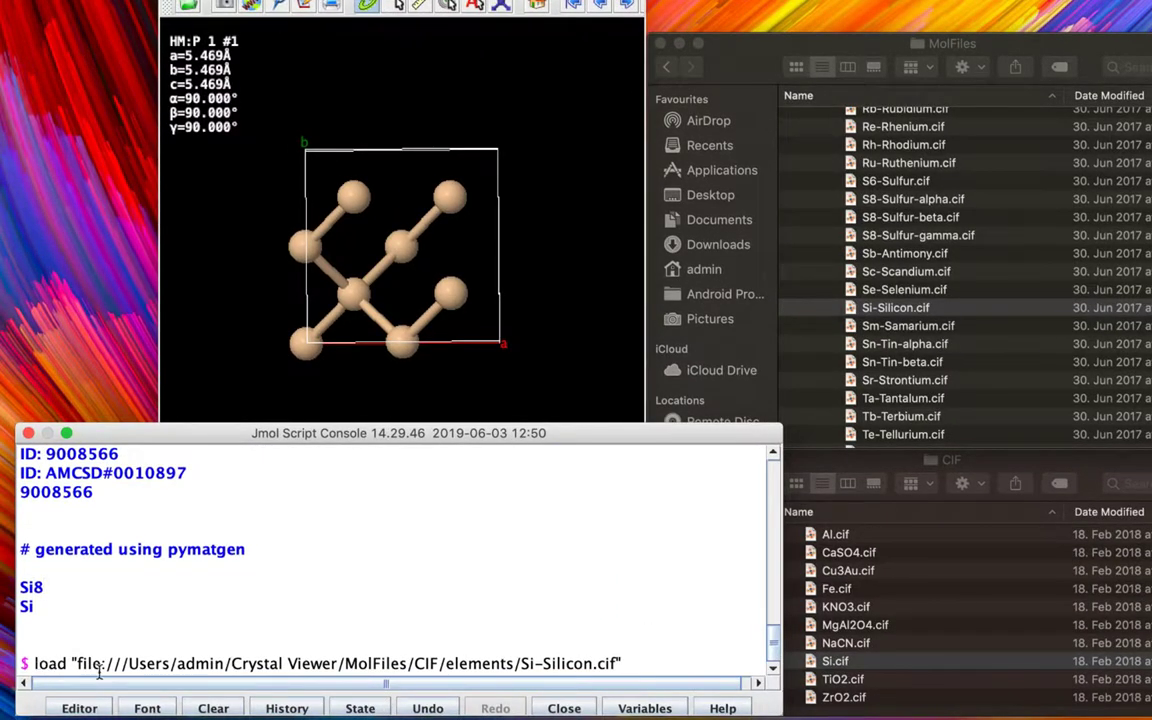
{"action": "key", "text": "Return"}
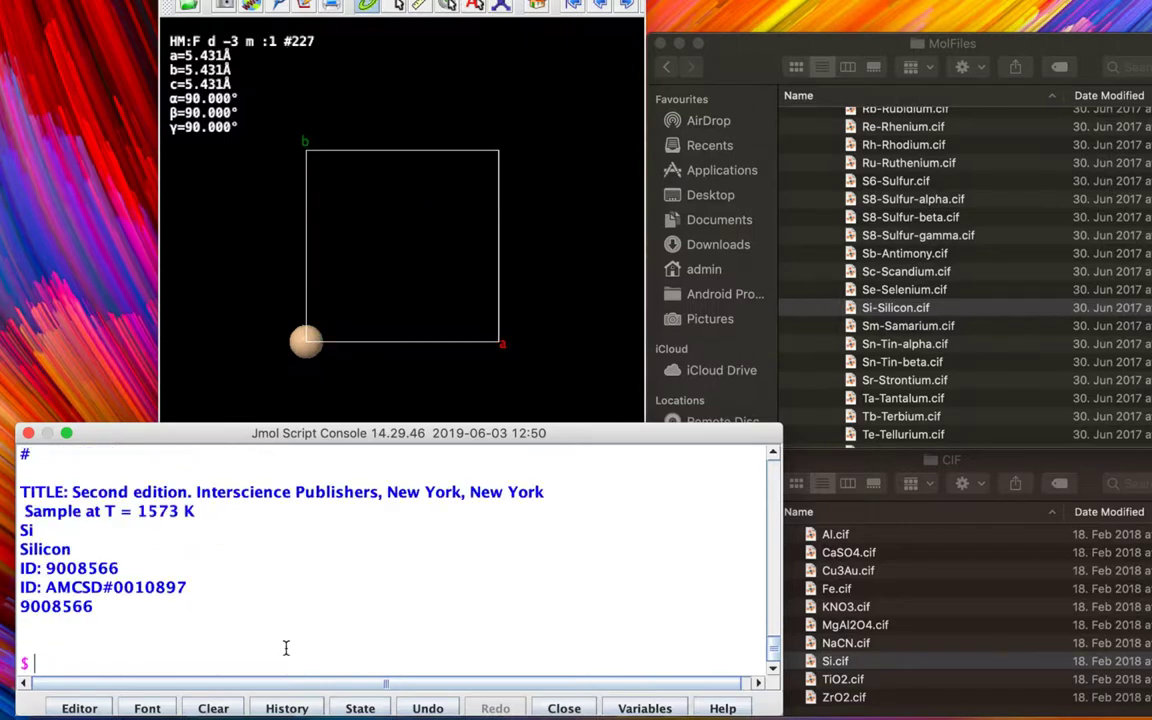
Reload Si-Silicon.cif from the script console with the cell range {1 1 1} added to the load command.
{"action": "key", "text": "Up"}
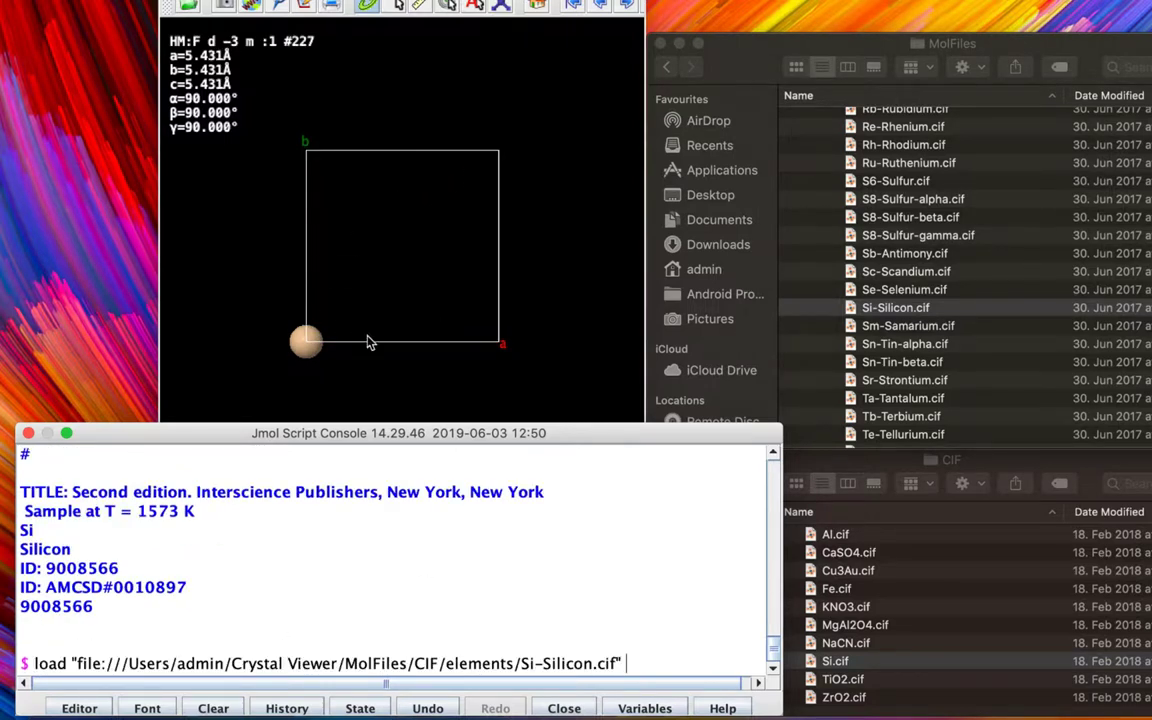
{"action": "left_click_drag", "start_coordinate": [514, 206], "coordinate": [530, 235]}
{"action": "left_click", "coordinate": [653, 666]}
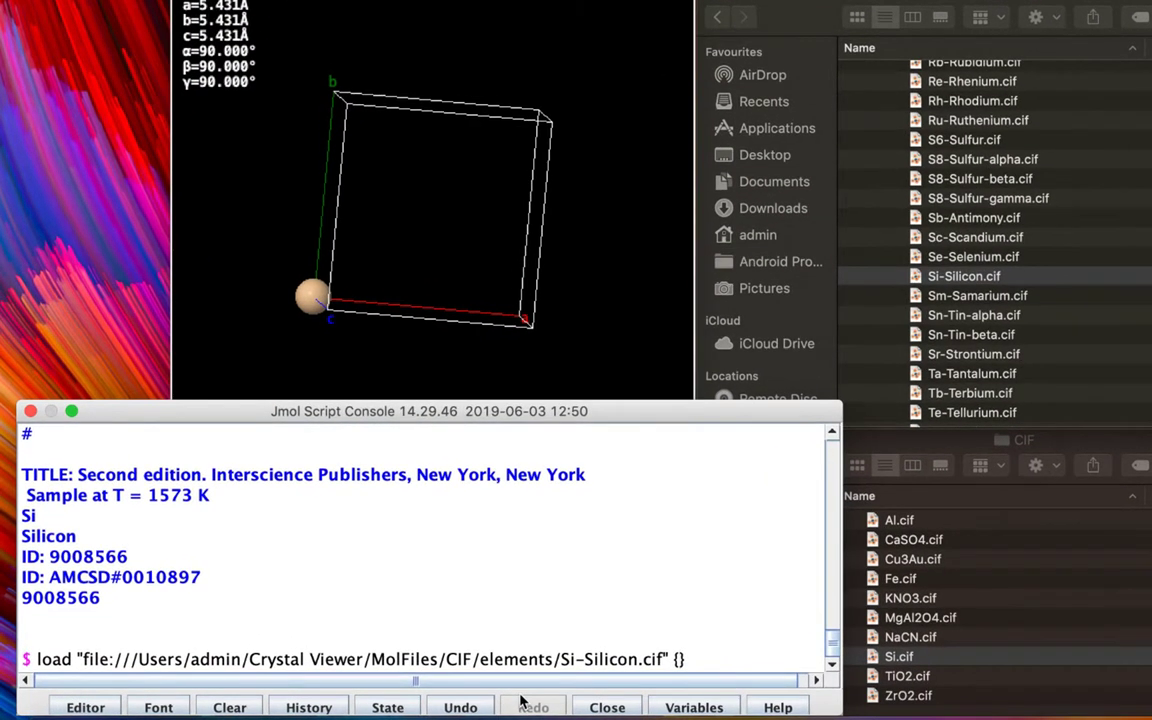
{"action": "type", "text": "{1 1 1"}
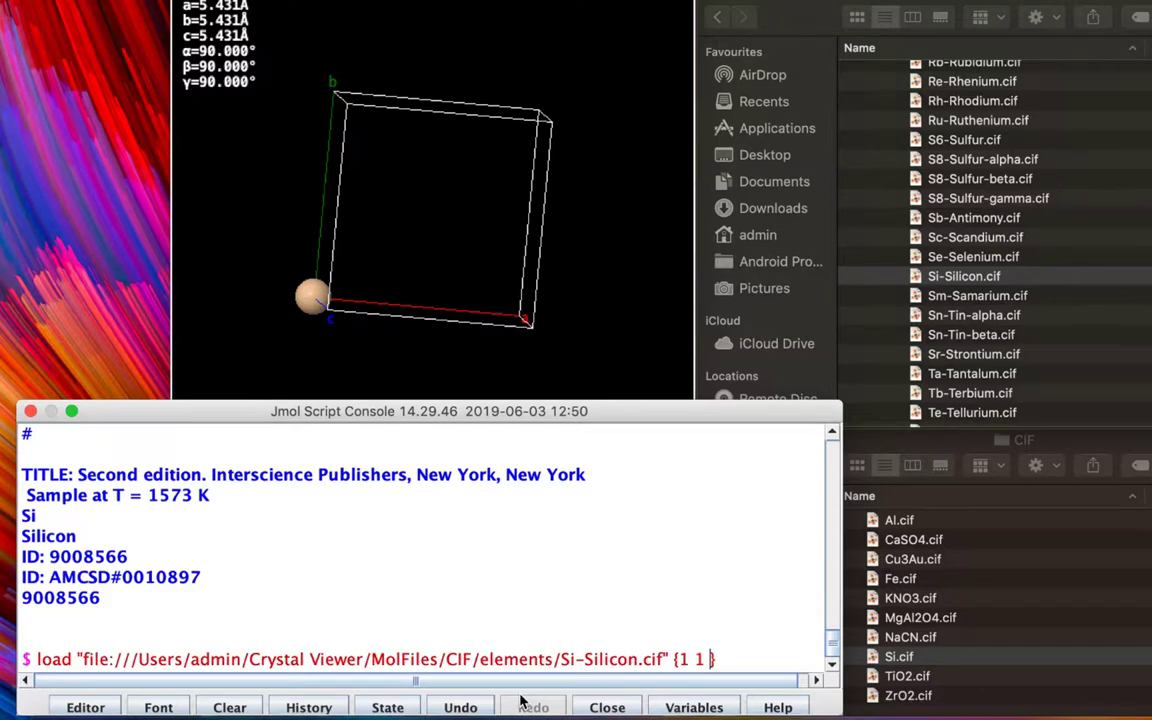
{"action": "type", "text": "}"}
{"action": "key", "text": "Return"}
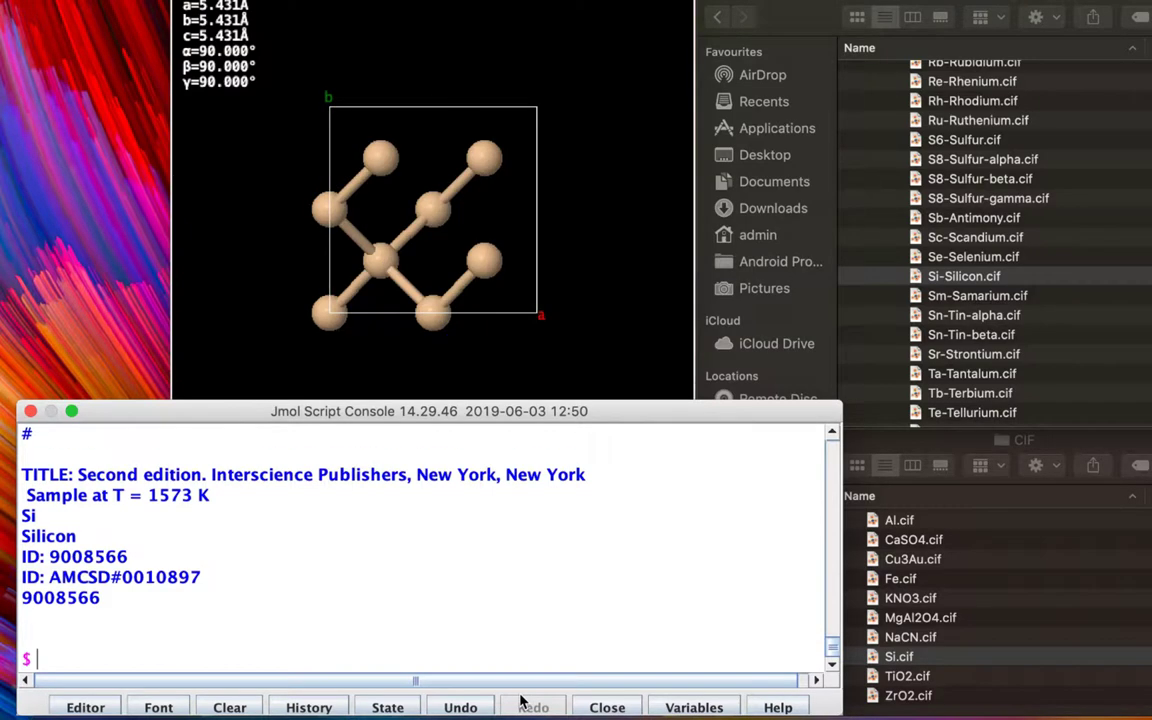
Rotate the {1 1 1} unit cell to examine which corner, face and interior positions hold silicon atoms.
{"action": "left_click_drag", "start_coordinate": [545, 68], "coordinate": [654, 92]}
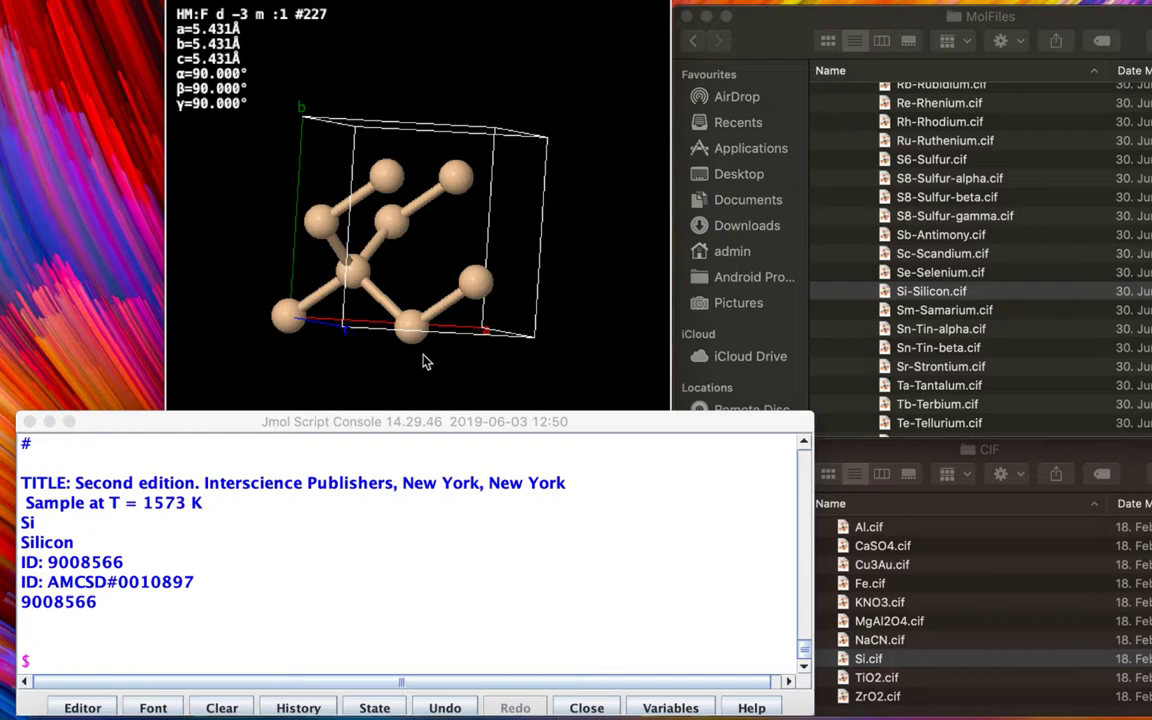
{"action": "left_click_drag", "start_coordinate": [418, 128], "coordinate": [398, 146]}
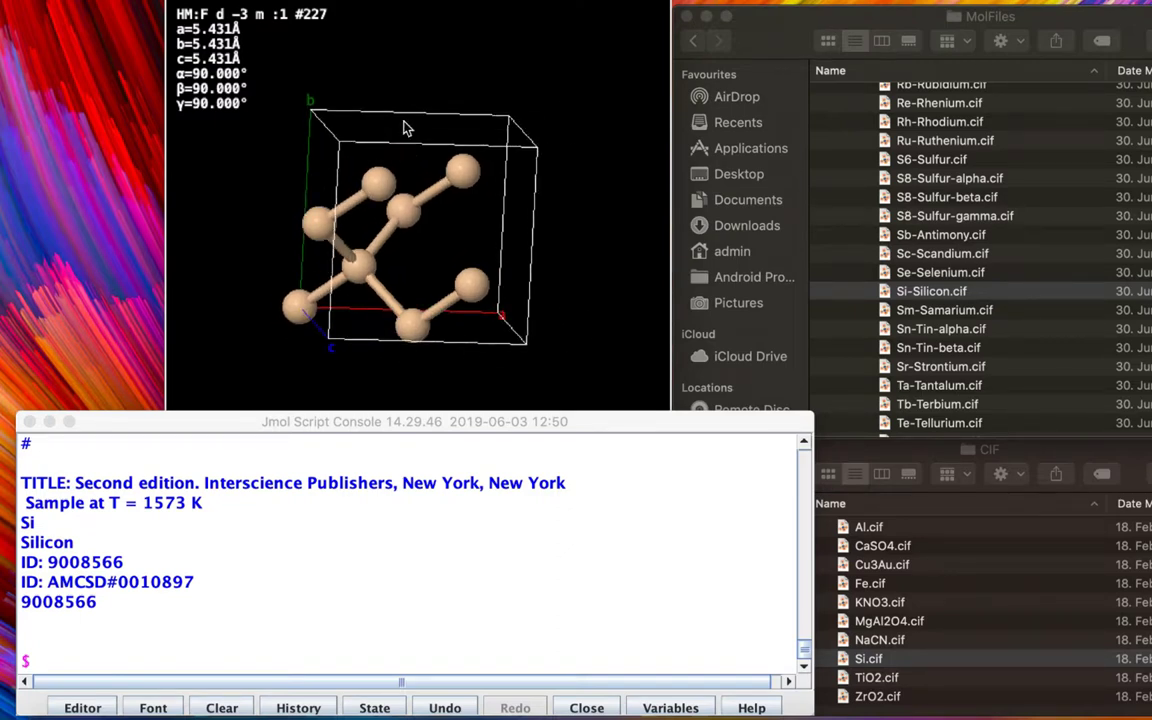
{"action": "mouse_move", "coordinate": [295, 314]}
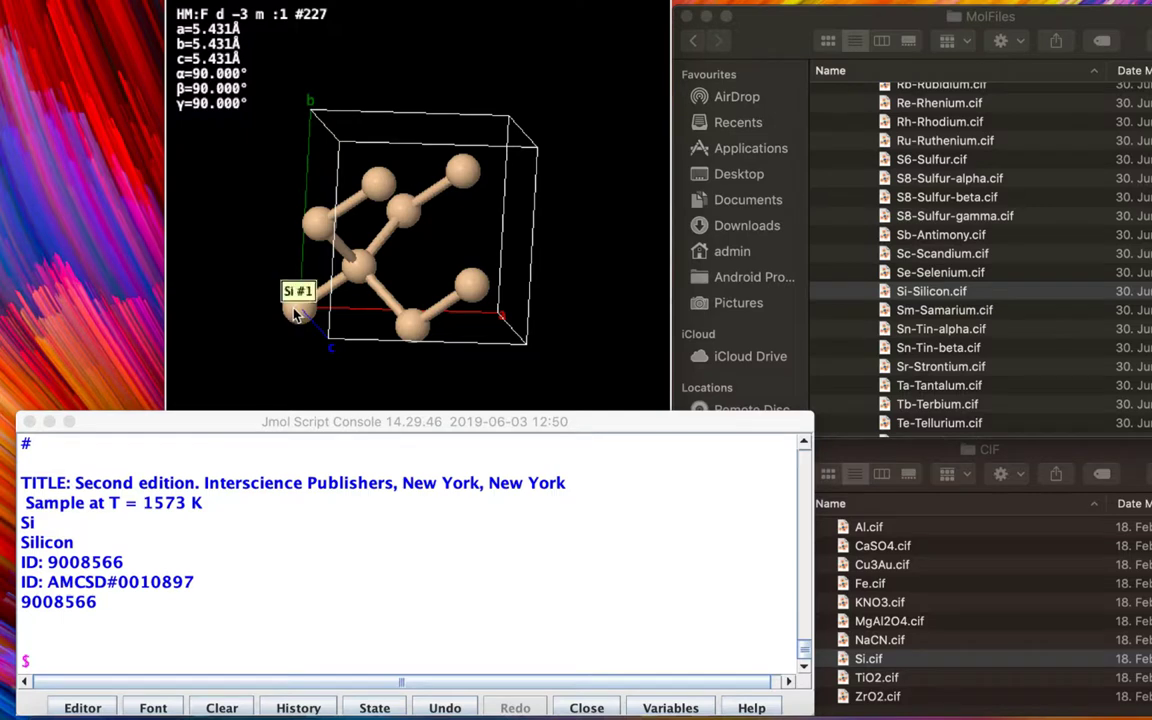
{"action": "left_click_drag", "start_coordinate": [315, 222], "coordinate": [340, 232]}
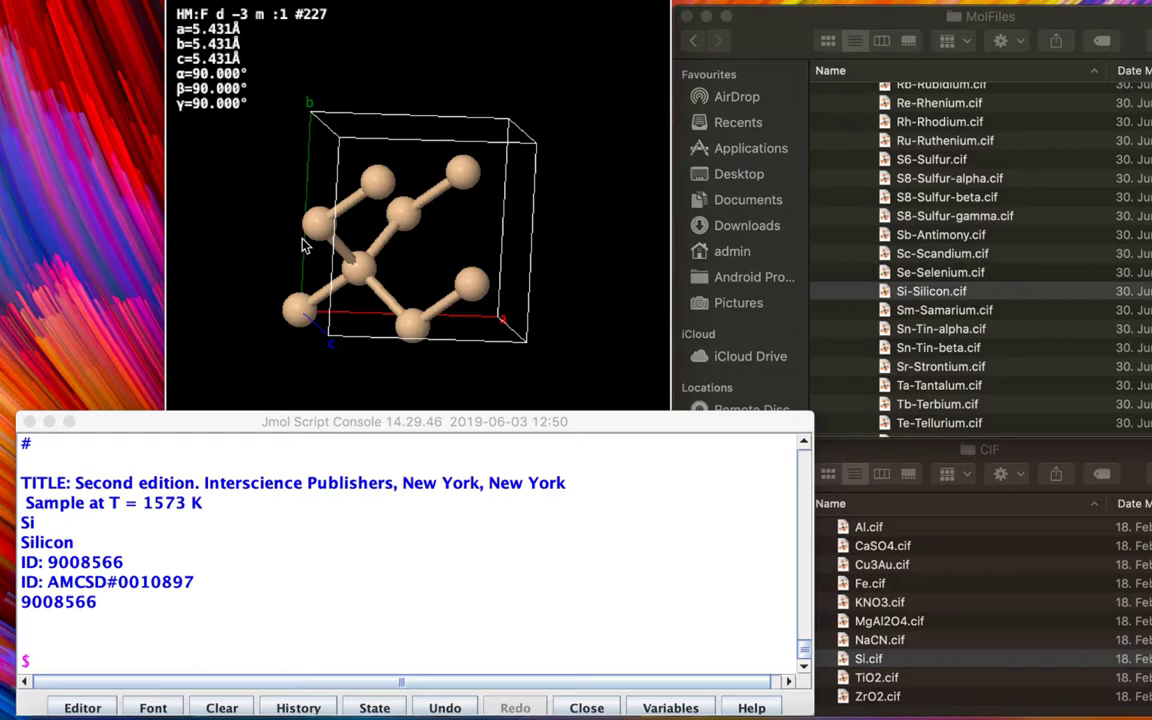
{"action": "left_click", "coordinate": [305, 245]}
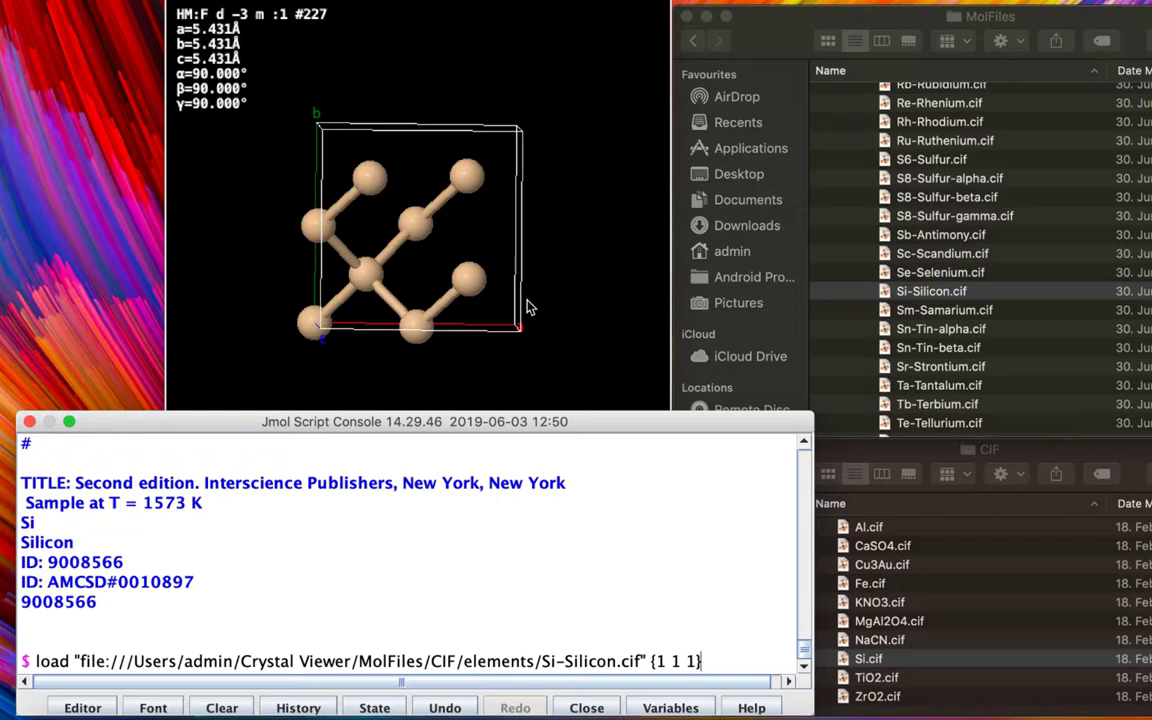
{"action": "mouse_move", "coordinate": [528, 308]}
{"action": "left_mouse_down"}
{"action": "mouse_move", "coordinate": [427, 332]}
{"action": "mouse_move", "coordinate": [548, 311]}
{"action": "mouse_move", "coordinate": [514, 300]}
{"action": "mouse_move", "coordinate": [524, 295]}
{"action": "mouse_move", "coordinate": [592, 318]}
{"action": "mouse_move", "coordinate": [450, 296]}
{"action": "mouse_move", "coordinate": [320, 316]}
{"action": "mouse_move", "coordinate": [393, 291]}
{"action": "mouse_move", "coordinate": [478, 309]}
{"action": "mouse_move", "coordinate": [522, 303]}
{"action": "left_mouse_up"}
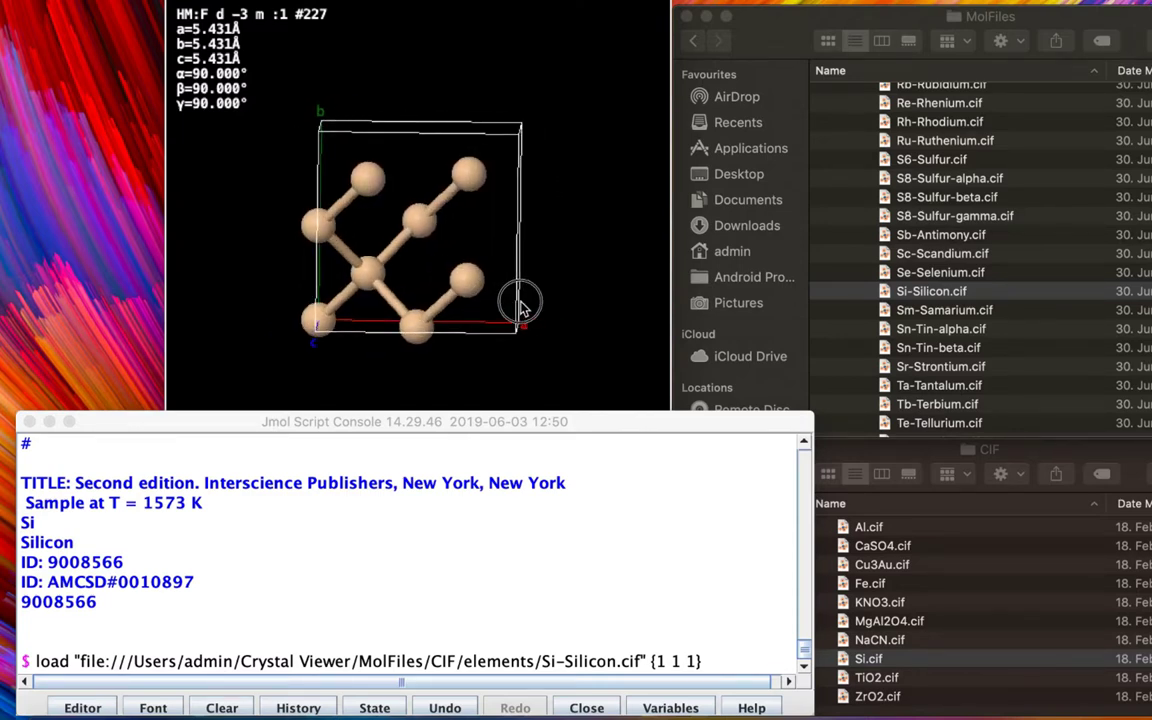
Reload Si-Silicon.cif with the cell range {2 1 1} and rotate the model to inspect the doubling along a.
{"action": "left_click", "coordinate": [673, 661]}
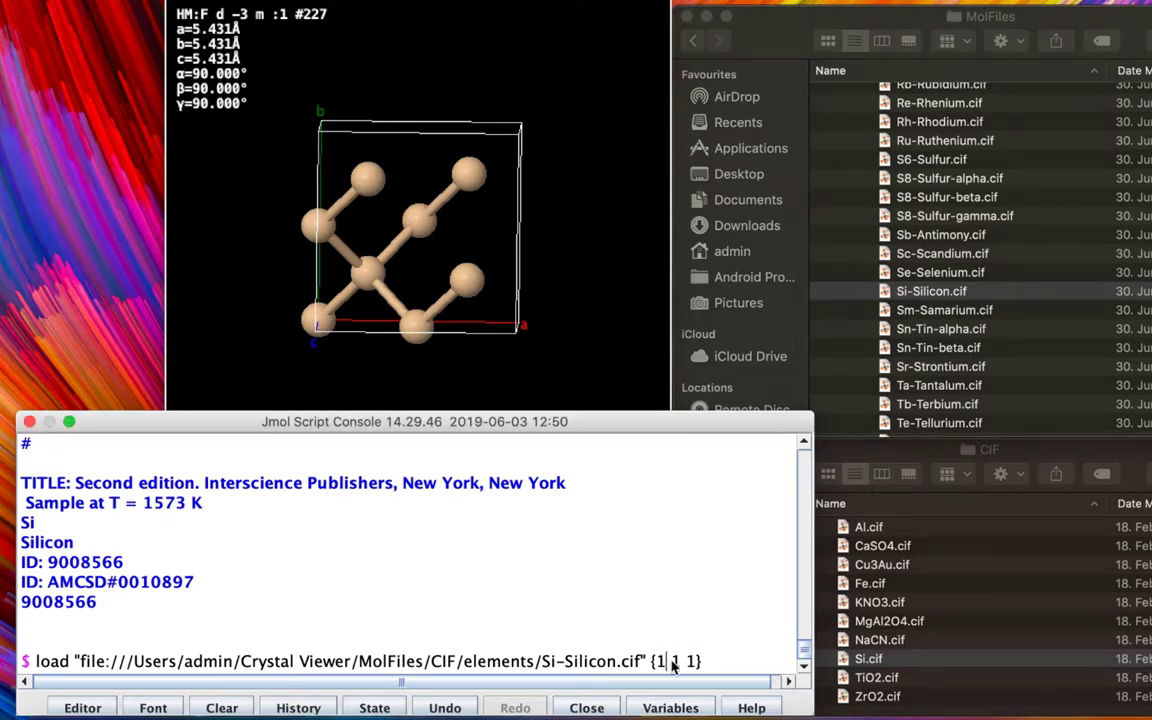
{"action": "key", "text": "shift+Left"}
{"action": "type", "text": "2"}
{"action": "key", "text": "Return"}
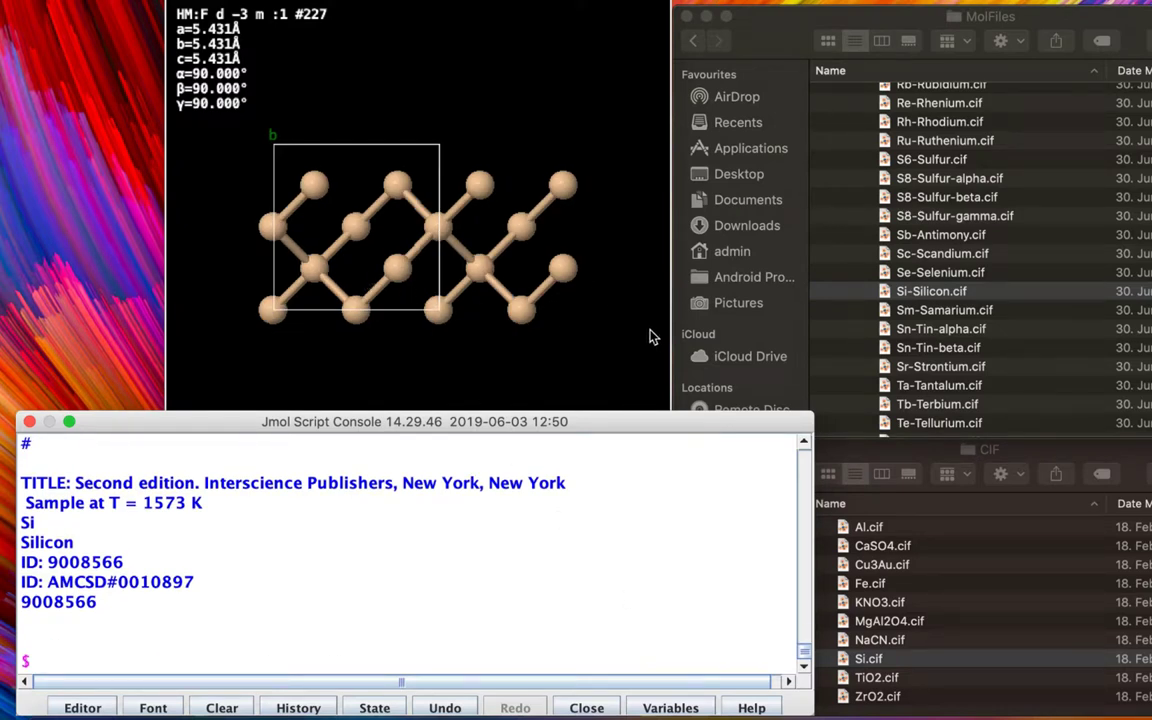
{"action": "left_click_drag", "start_coordinate": [589, 309], "coordinate": [510, 403]}
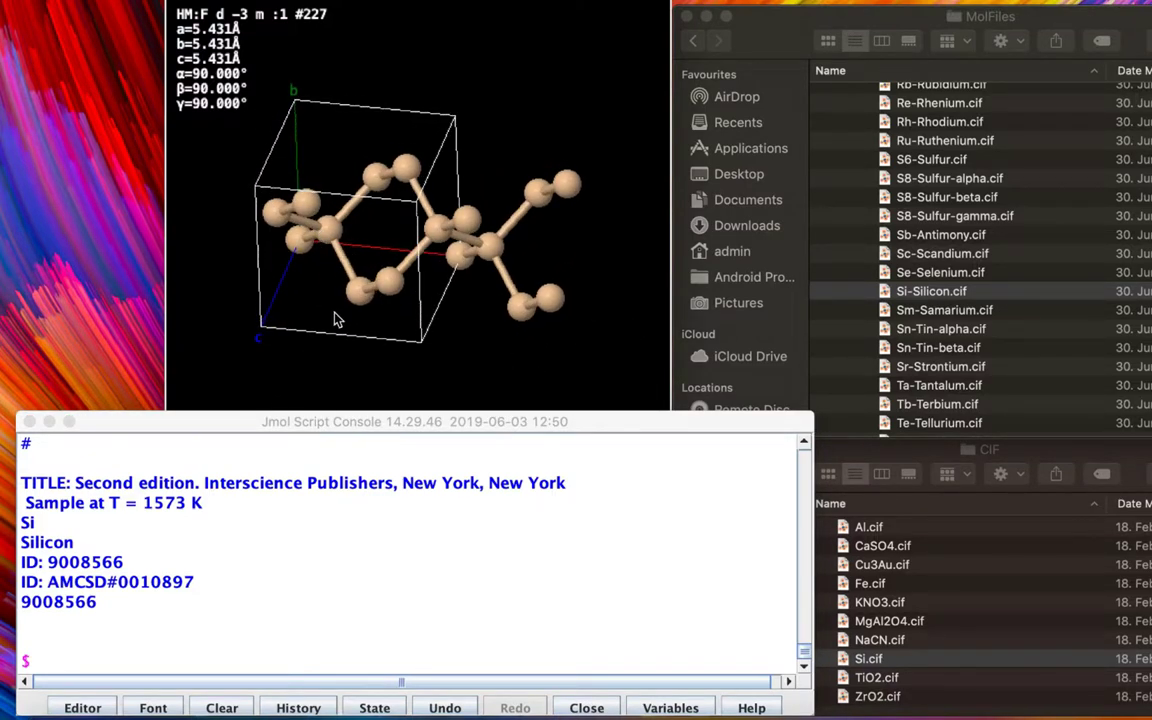
{"action": "left_click_drag", "start_coordinate": [336, 318], "coordinate": [305, 336]}
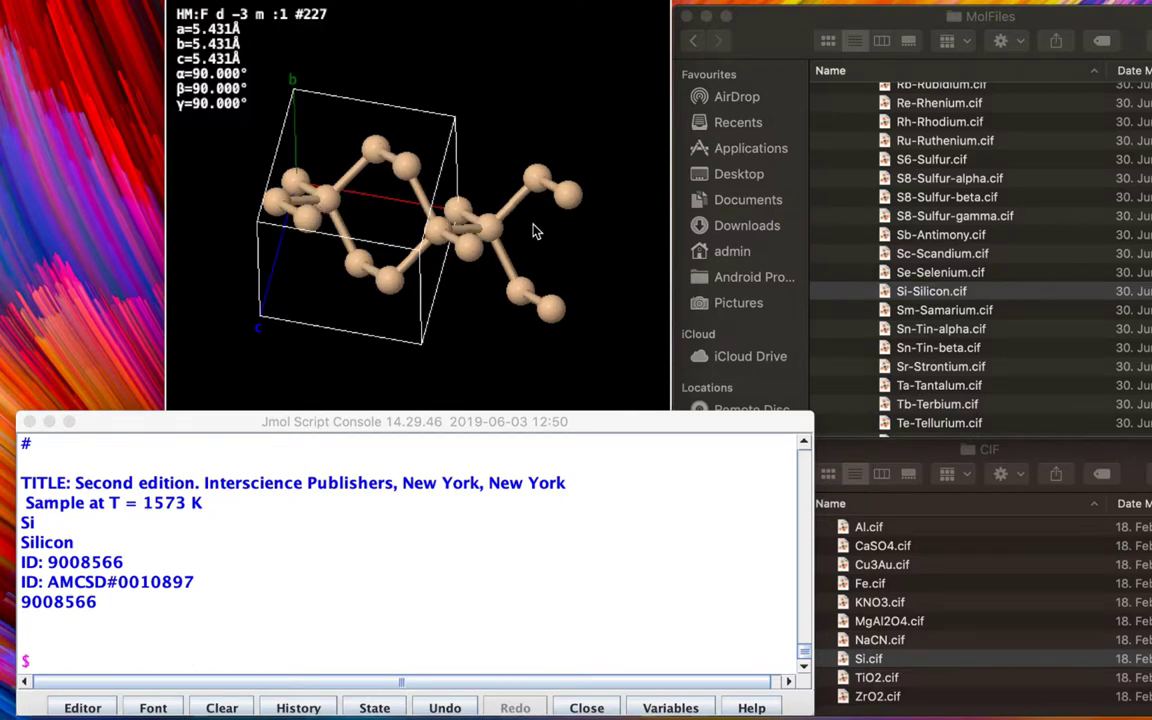
{"action": "left_click_drag", "start_coordinate": [493, 284], "coordinate": [500, 197]}
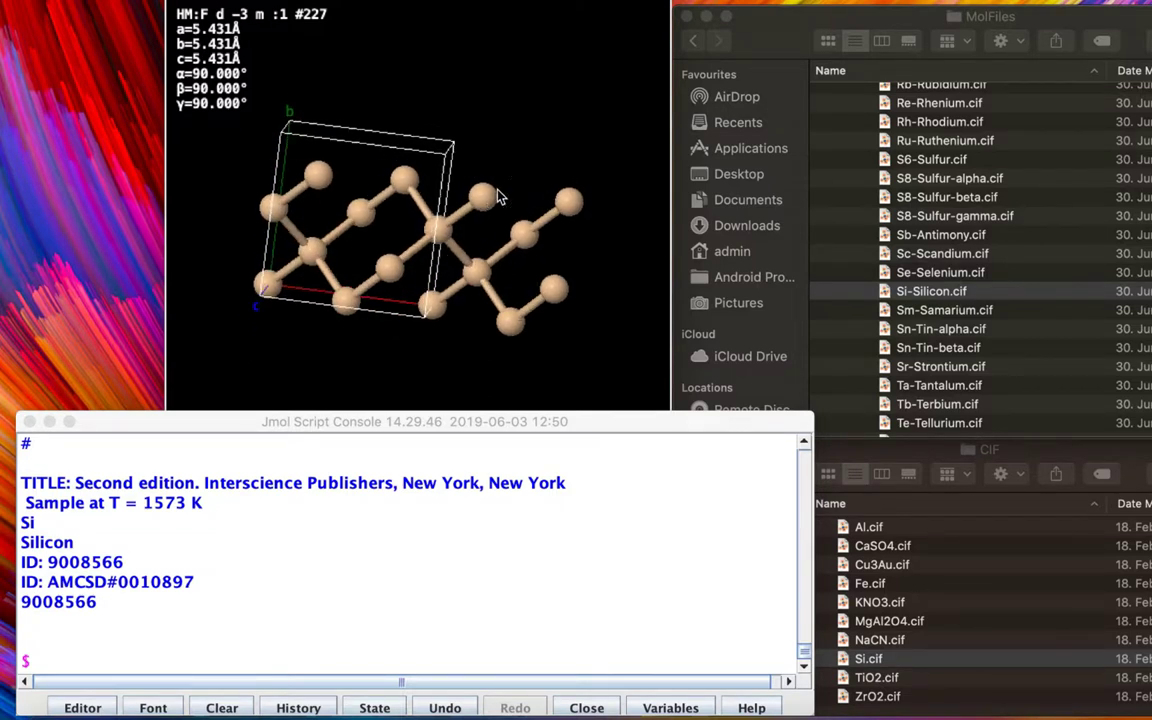
Reload Si-Silicon.cif with the cell range {2 2 2} and rotate the supercell slightly out of the frontal view.
{"action": "left_click", "coordinate": [373, 668]}
{"action": "key", "text": "Up"}
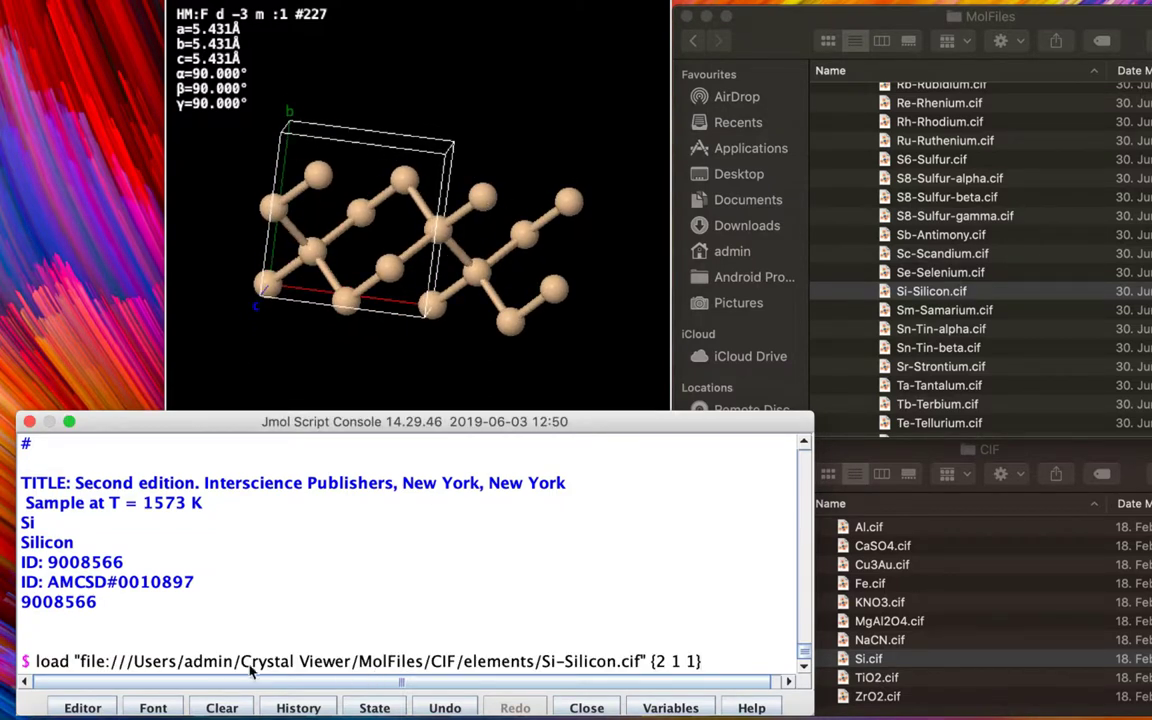
{"action": "left_click", "coordinate": [683, 661]}
{"action": "key", "text": "BackSpace"}
{"action": "type", "text": "2"}
{"action": "key", "text": "Right"}
{"action": "key", "text": "Right"}
{"action": "key", "text": "BackSpace"}
{"action": "type", "text": "2"}
{"action": "key", "text": "Return"}
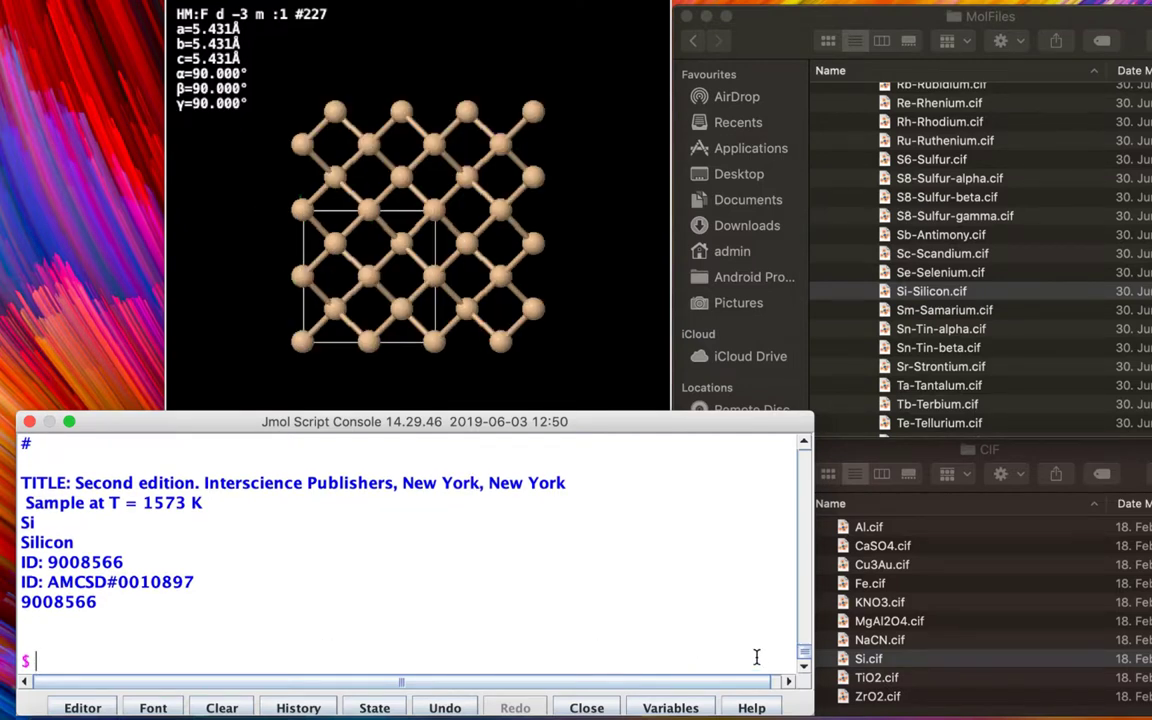
{"action": "mouse_move", "coordinate": [612, 249]}
{"action": "left_mouse_down"}
{"action": "mouse_move", "coordinate": [532, 347]}
{"action": "mouse_move", "coordinate": [607, 337]}
{"action": "mouse_move", "coordinate": [622, 257]}
{"action": "mouse_move", "coordinate": [540, 297]}
{"action": "mouse_move", "coordinate": [527, 321]}
{"action": "mouse_move", "coordinate": [591, 247]}
{"action": "mouse_move", "coordinate": [658, 257]}
{"action": "mouse_move", "coordinate": [602, 306]}
{"action": "mouse_move", "coordinate": [581, 234]}
{"action": "mouse_move", "coordinate": [622, 244]}
{"action": "mouse_move", "coordinate": [563, 311]}
{"action": "mouse_move", "coordinate": [630, 257]}
{"action": "left_mouse_up"}
Run the console command "select all" on the 2x2x2 supercell and highlight the selection message it returns.
{"action": "left_click", "coordinate": [257, 590]}
{"action": "type", "text": "load \"file:///Users/admin/Crystal Viewer/MolFiles/CIF/elements/Si-Silicon.cif\" {2 2 2}"}
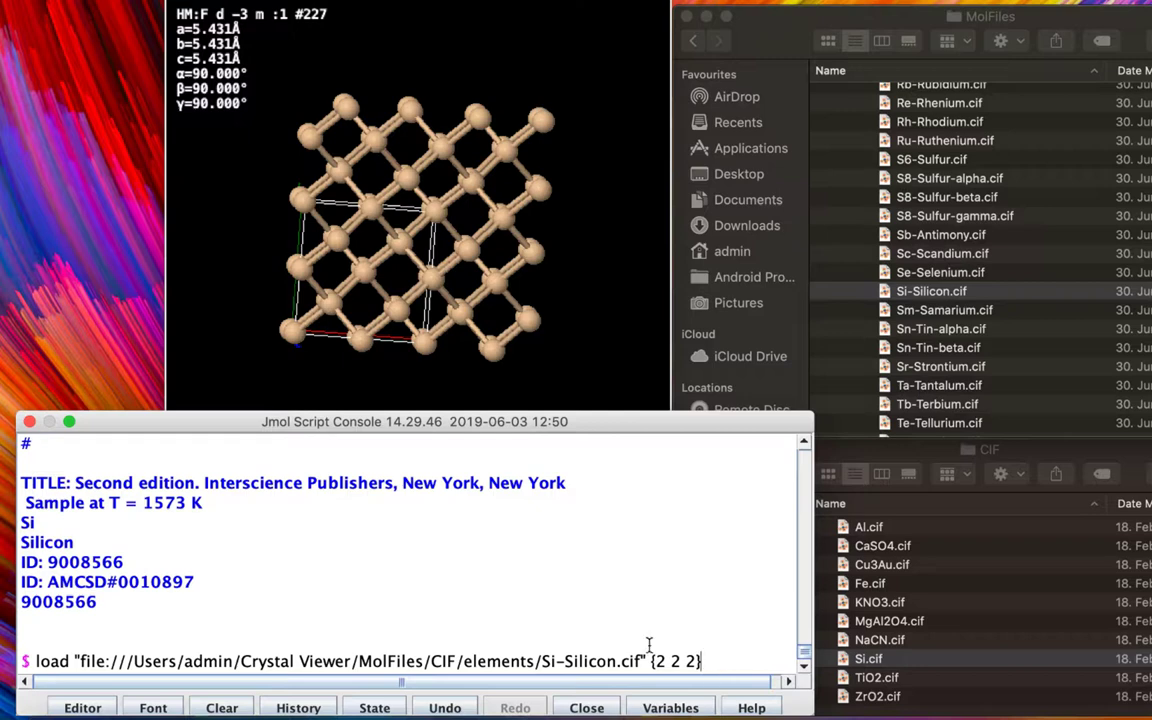
{"action": "key", "text": "Return"}
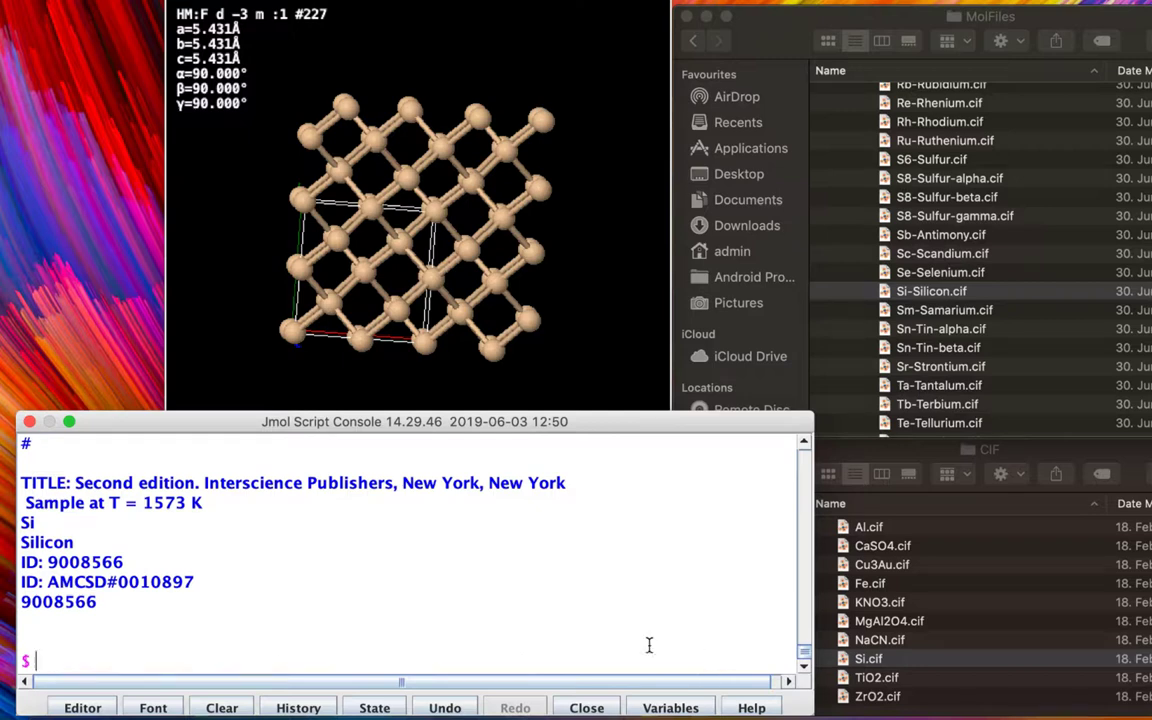
{"action": "type", "text": "select all"}
{"action": "key", "text": "Return"}
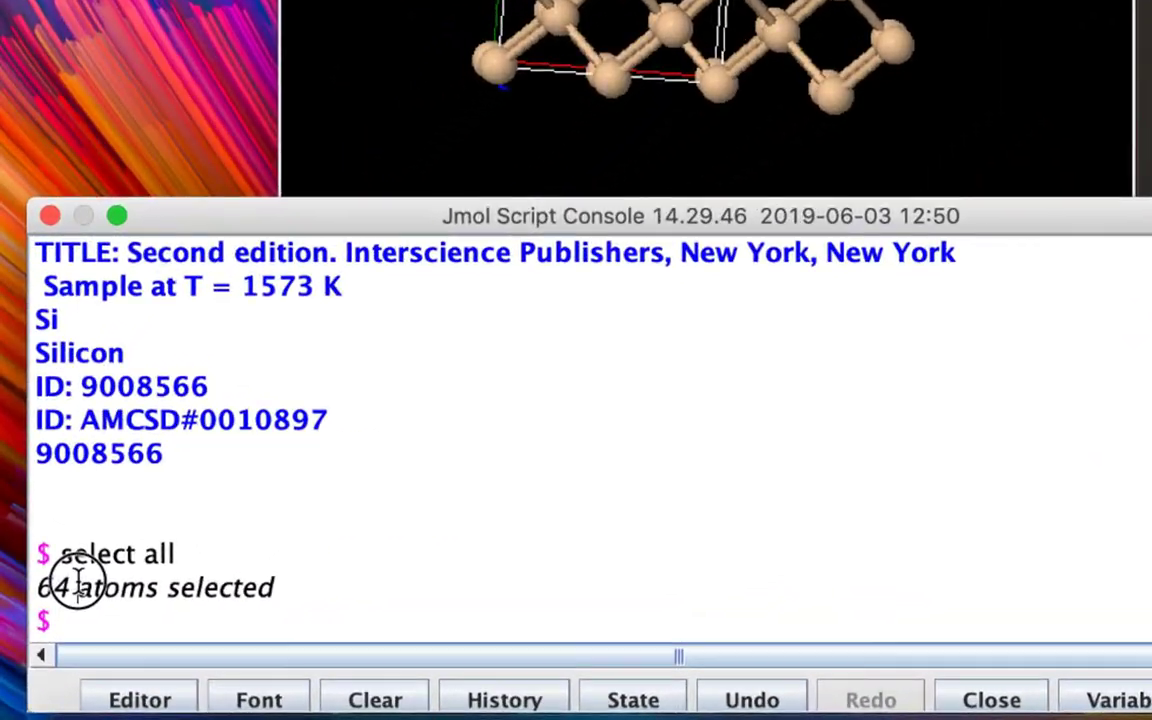
{"action": "left_click_drag", "start_coordinate": [47, 640], "coordinate": [170, 637]}
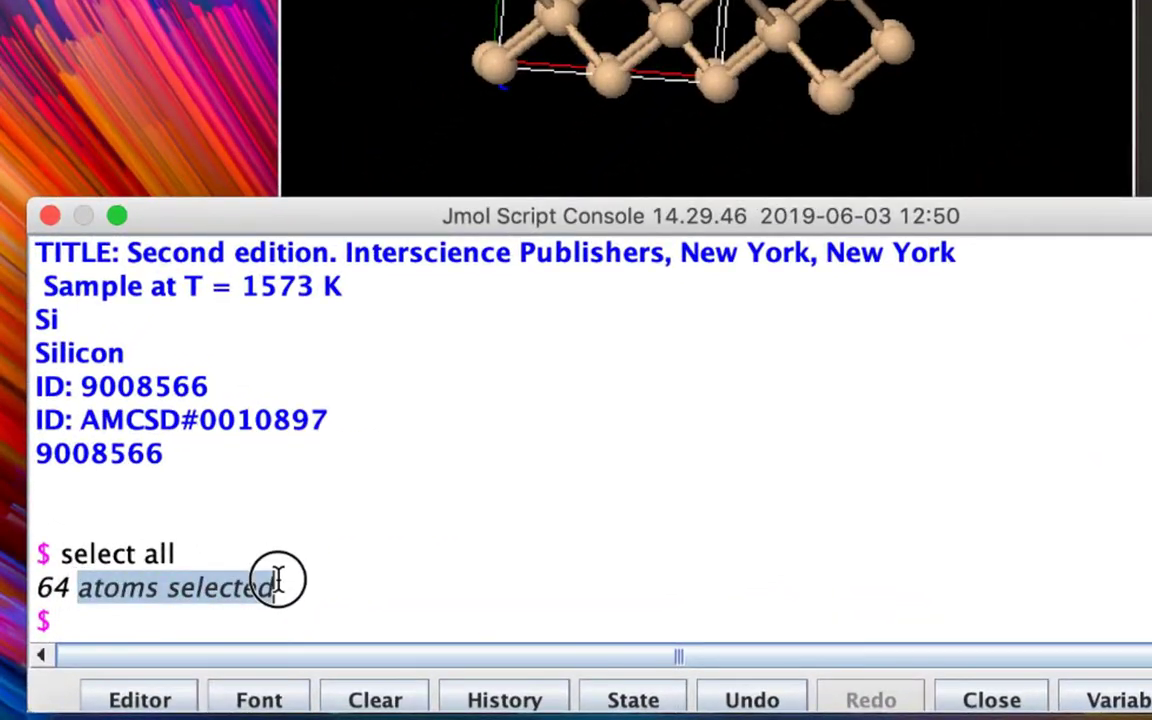
{"action": "left_click", "coordinate": [277, 586]}
Rotate the 2x2x2 supercell through several orientations and bring it back to a near-frontal view of the a-b face.
{"action": "left_click", "coordinate": [700, 100]}
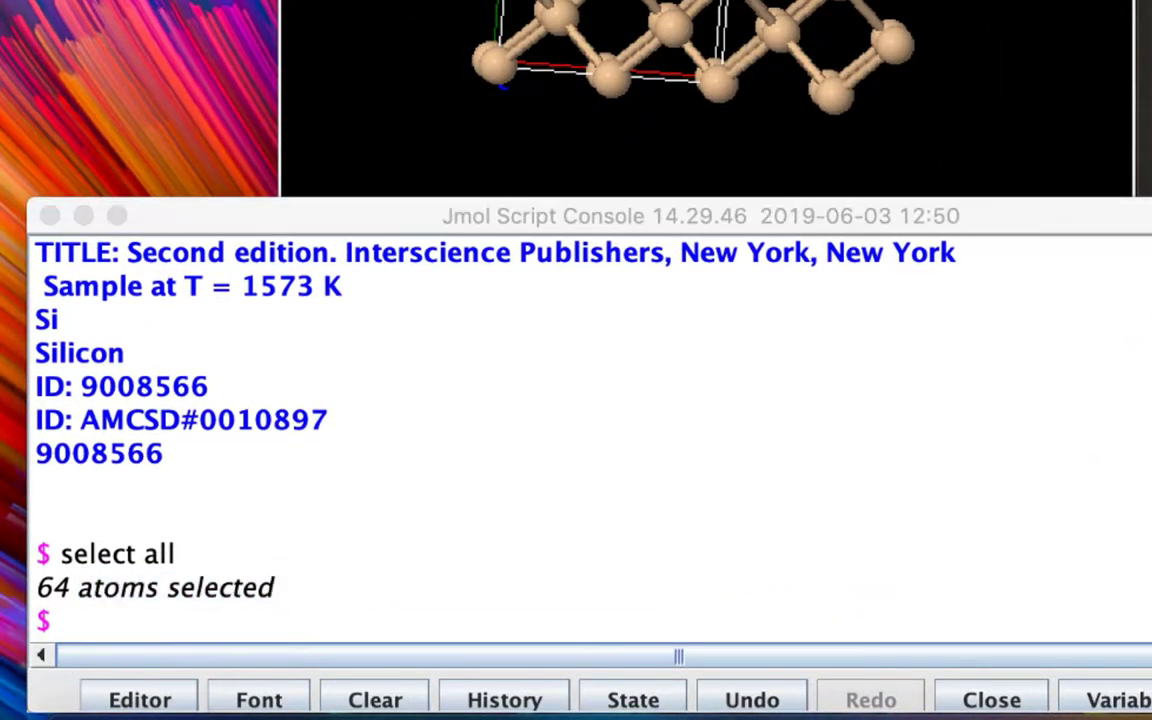
{"action": "left_click_drag", "start_coordinate": [700, 100], "coordinate": [670, 135]}
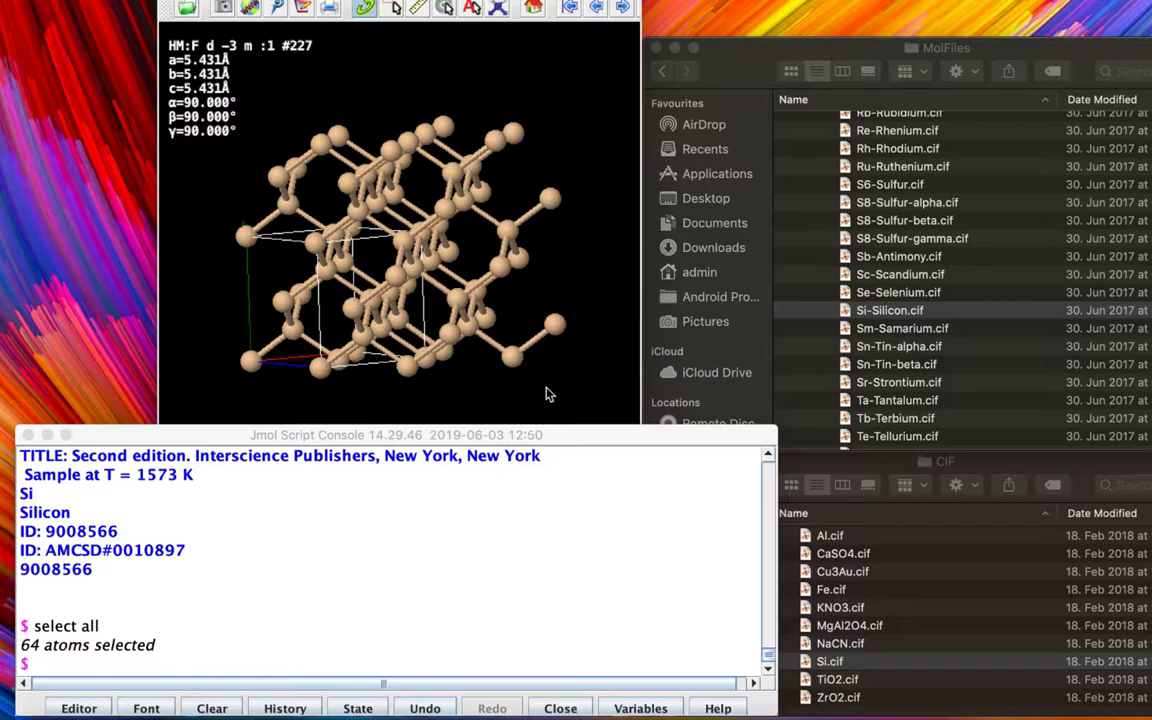
{"action": "left_click_drag", "start_coordinate": [511, 329], "coordinate": [482, 364]}
{"action": "left_click", "coordinate": [193, 652]}
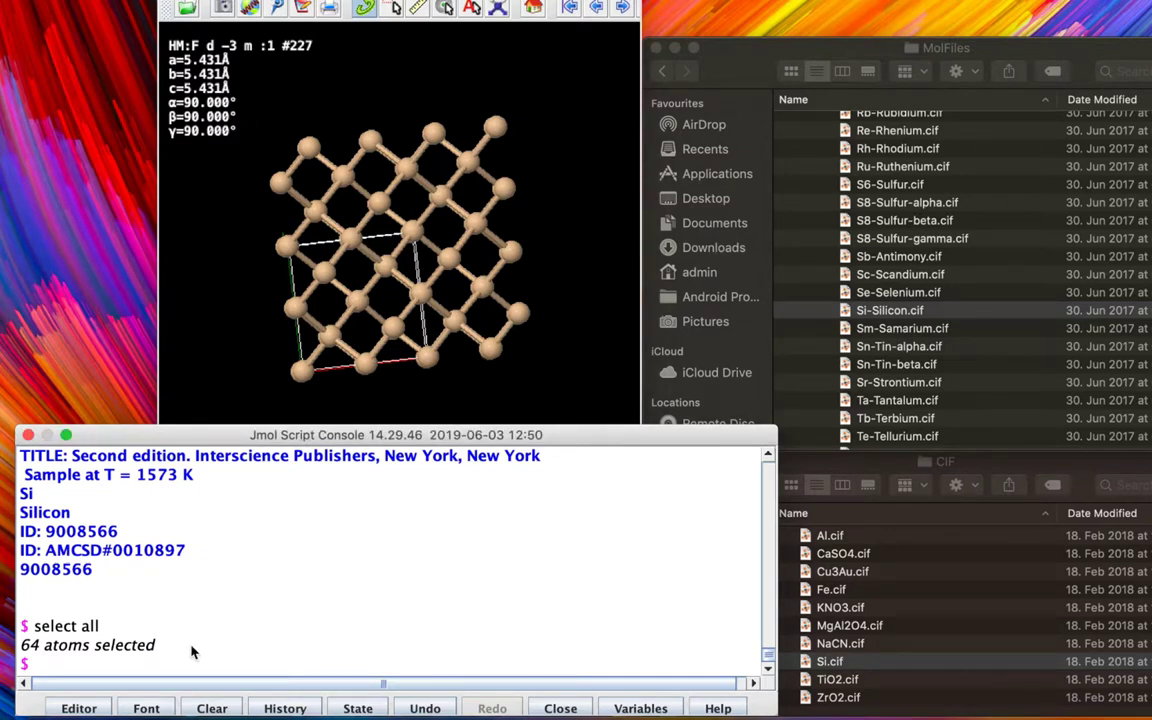
{"action": "left_click", "coordinate": [449, 290]}
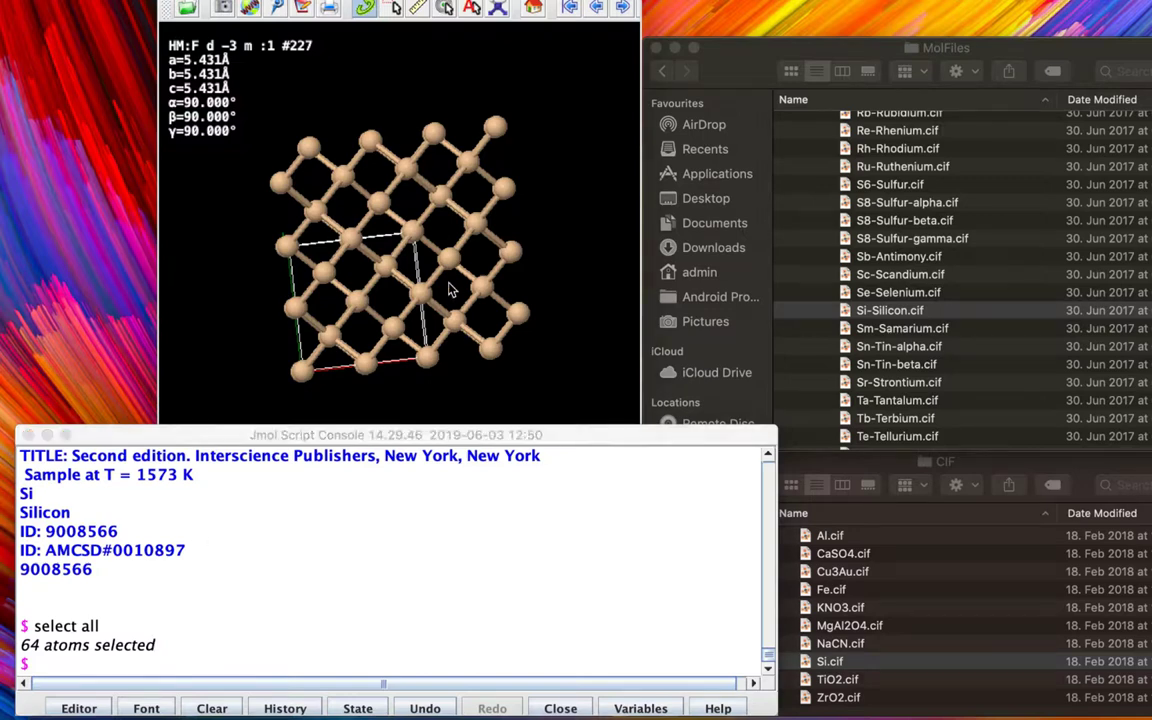
{"action": "left_click_drag", "start_coordinate": [484, 231], "coordinate": [537, 267]}
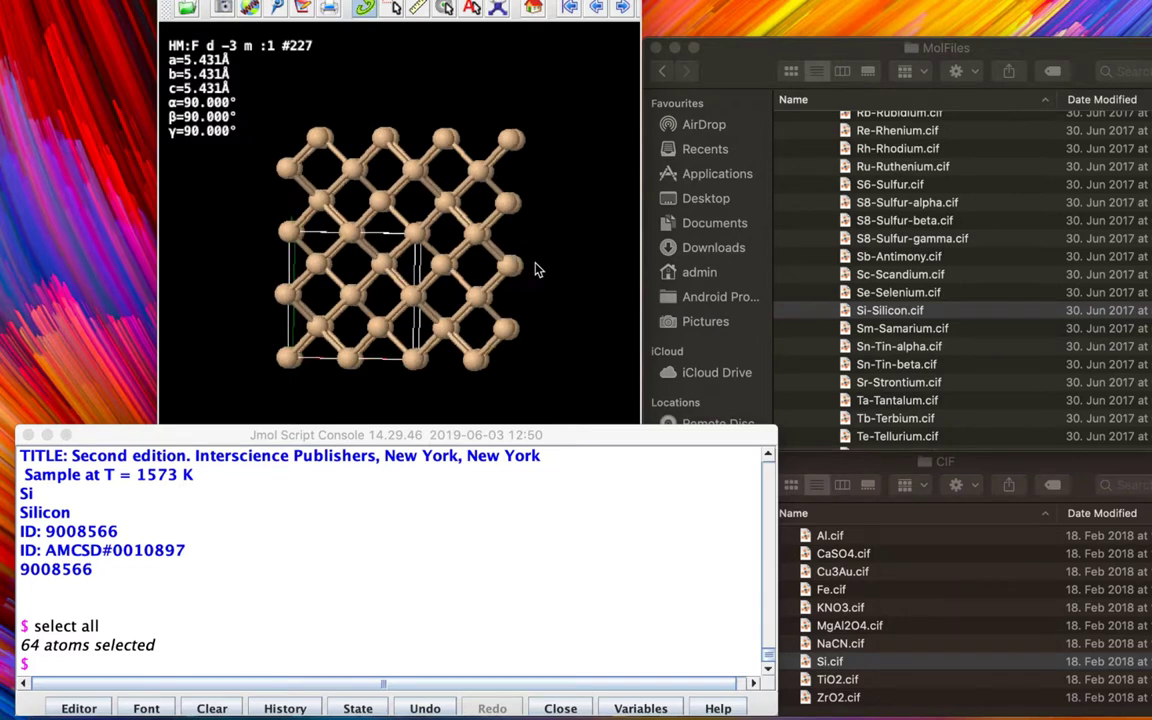
Export the supercell with the console command write "supercell2x2x2.xyz" and select the new file in the Downloads/jmol-14.29.46 folder.
{"action": "left_click", "coordinate": [236, 624]}
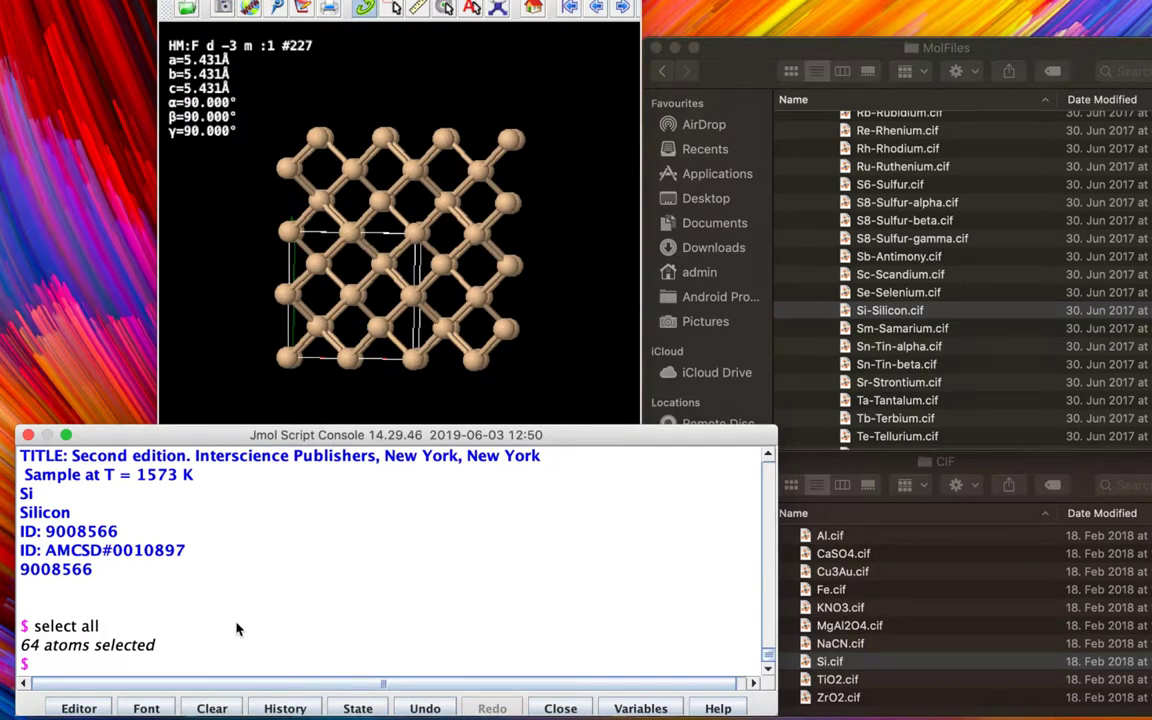
{"action": "type", "text": "write"}
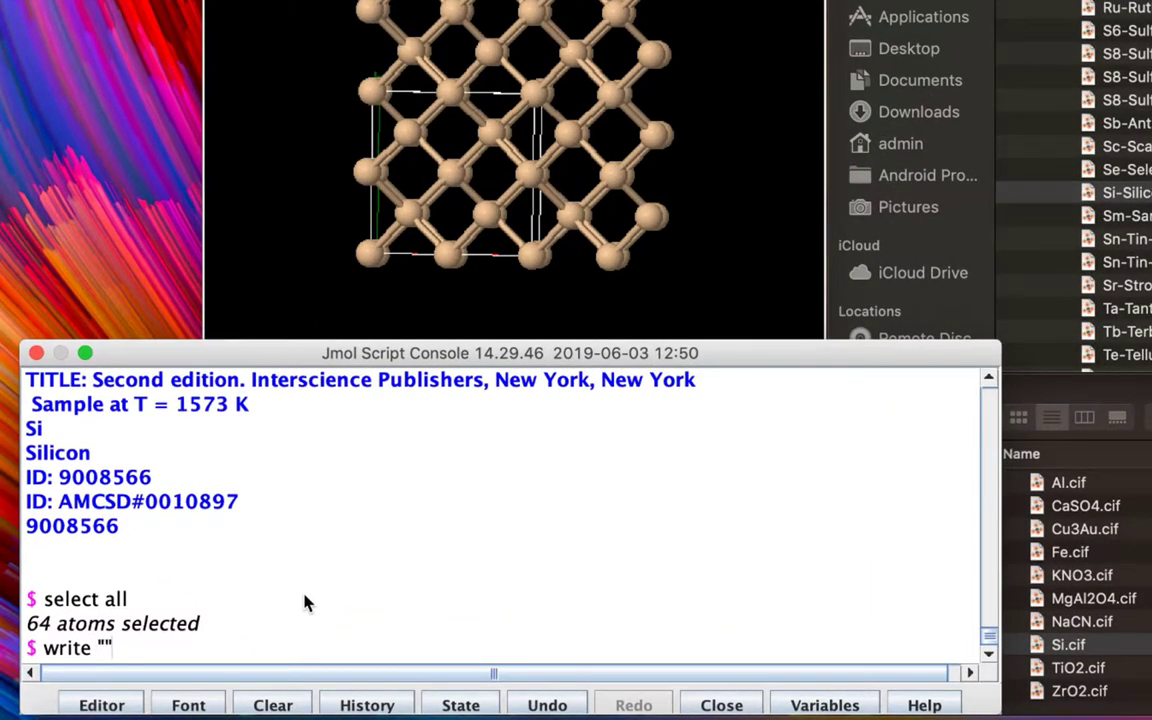
{"action": "key", "text": "Left"}
{"action": "type", "text": "supercell2x2x2"}
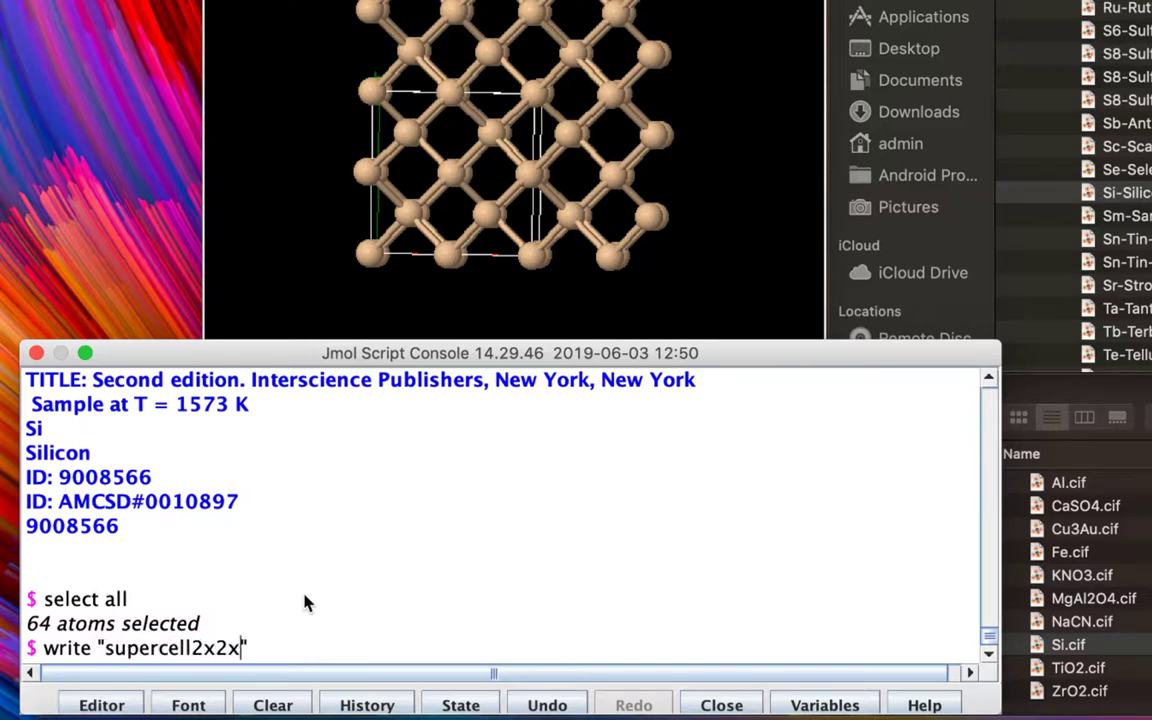
{"action": "type", "text": ".xyz"}
{"action": "key", "text": "Return"}
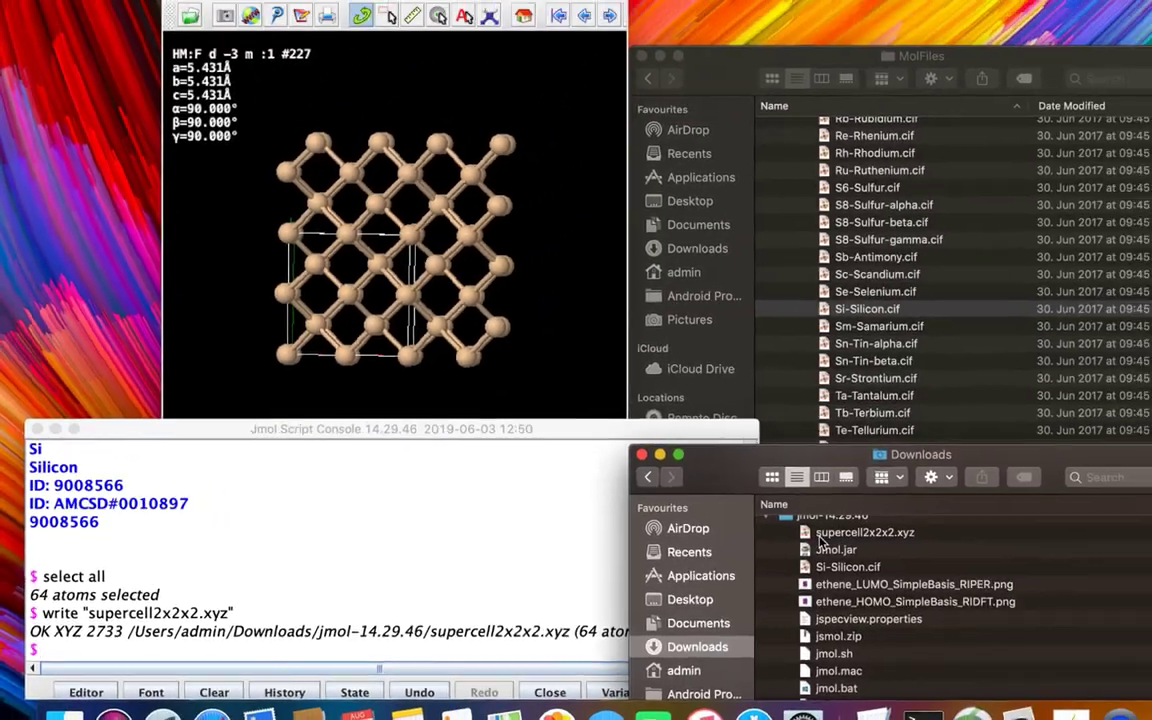
{"action": "left_click", "coordinate": [1081, 501]}
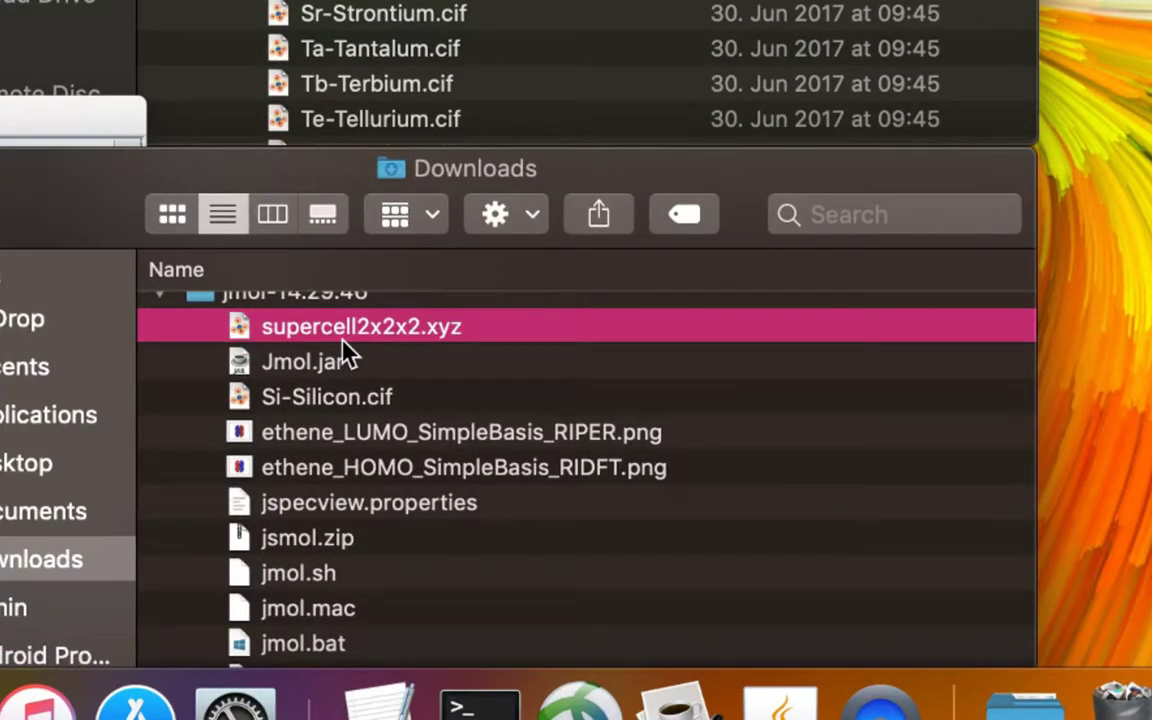
Open supercell2x2x2.xyz in VESTA, check the end of the atom list in the output text, and close the VESTA window.
{"action": "double_click", "coordinate": [343, 340]}
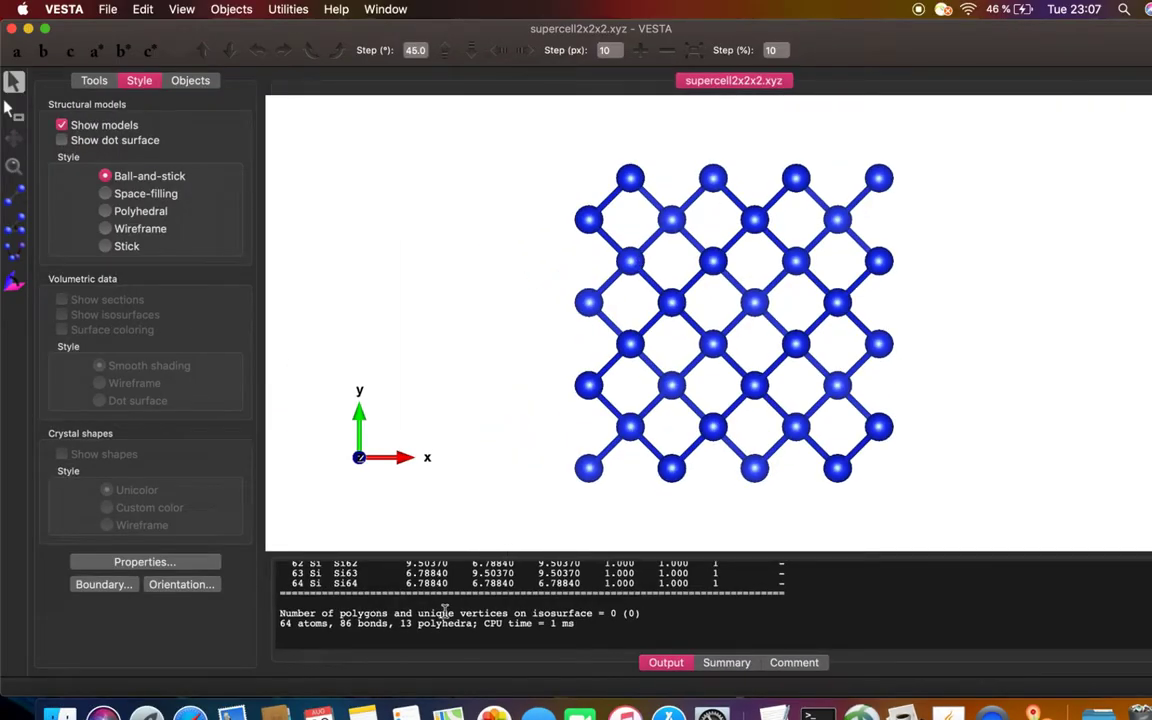
{"action": "scroll", "coordinate": [360, 600], "scroll_direction": "up", "scroll_amount": 2}
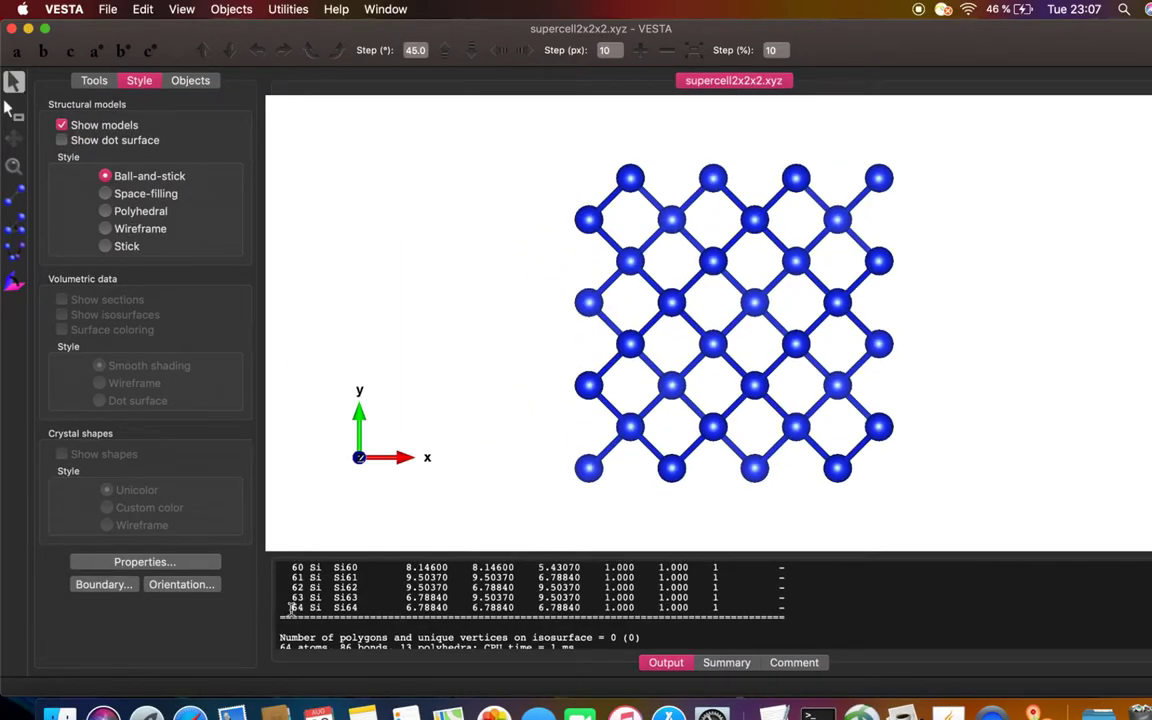
{"action": "left_click_drag", "start_coordinate": [290, 607], "coordinate": [643, 638]}
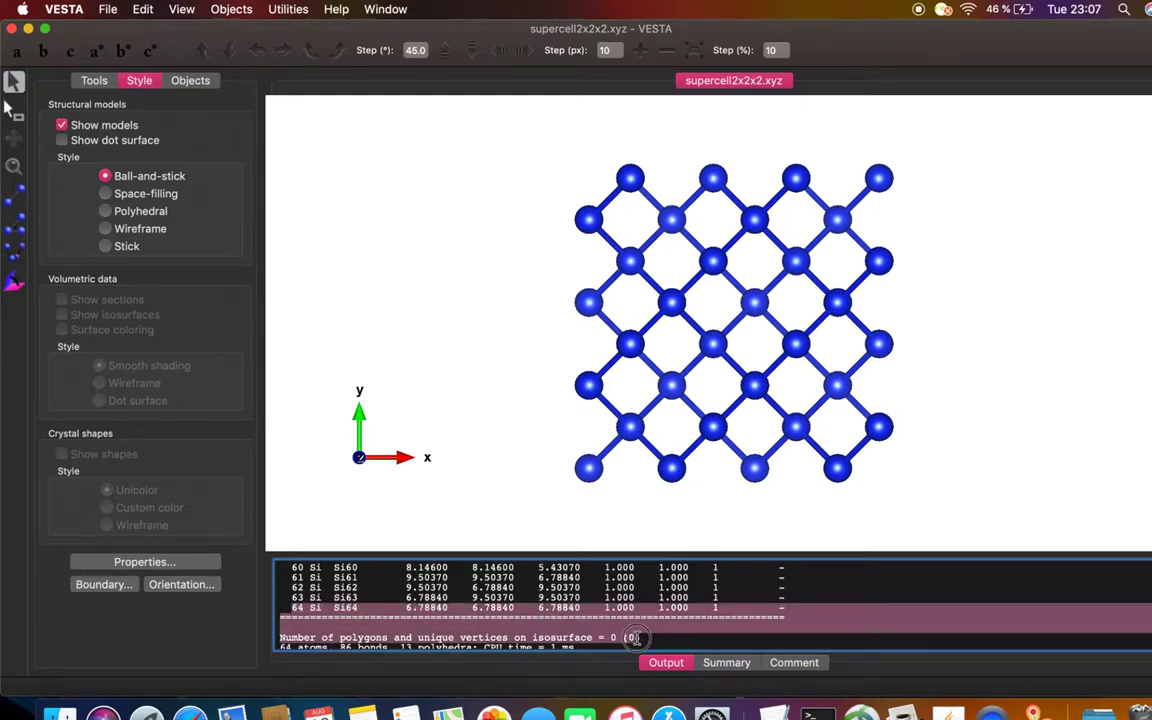
{"action": "left_click", "coordinate": [700, 624]}
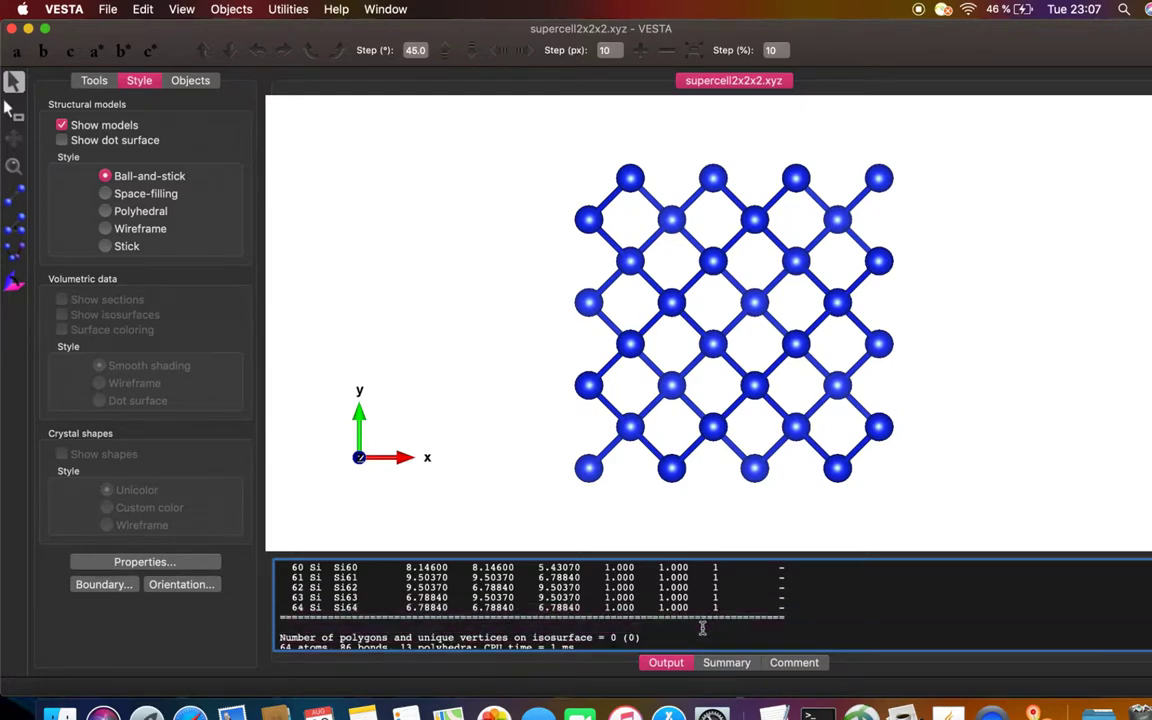
{"action": "left_click", "coordinate": [29, 30]}
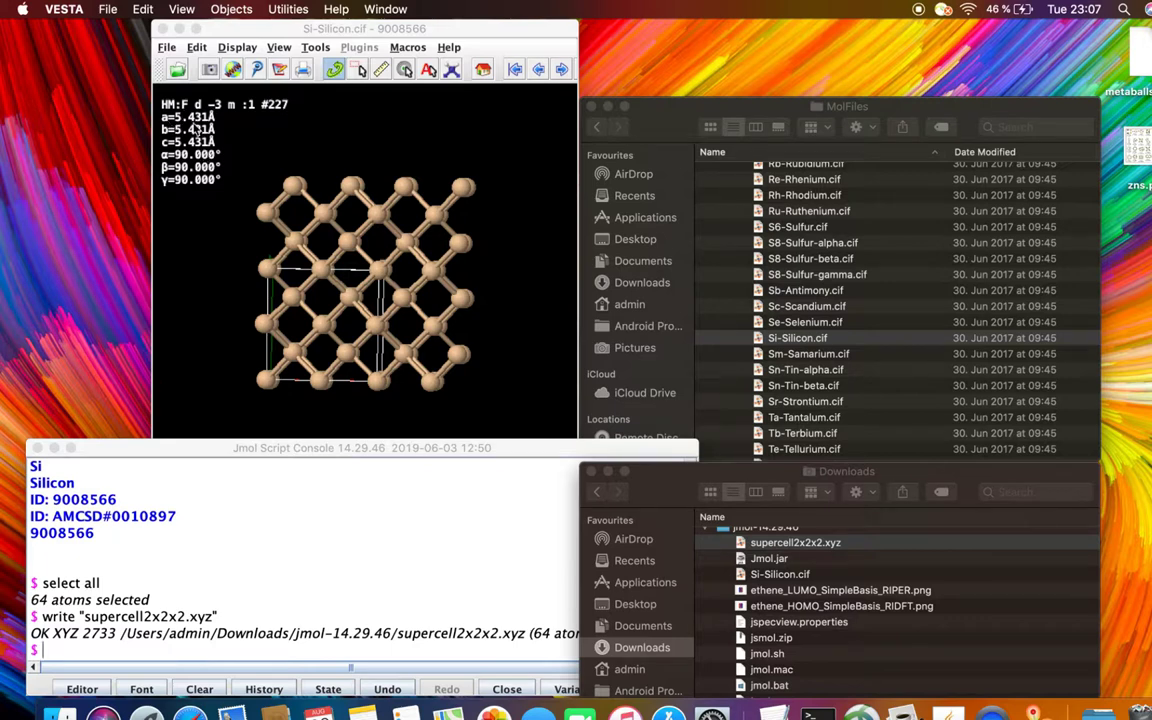
Return to Jmol and rotate the 2x2x2 supercell to a straight frontal view of the a-b face.
{"action": "left_click", "coordinate": [378, 625]}
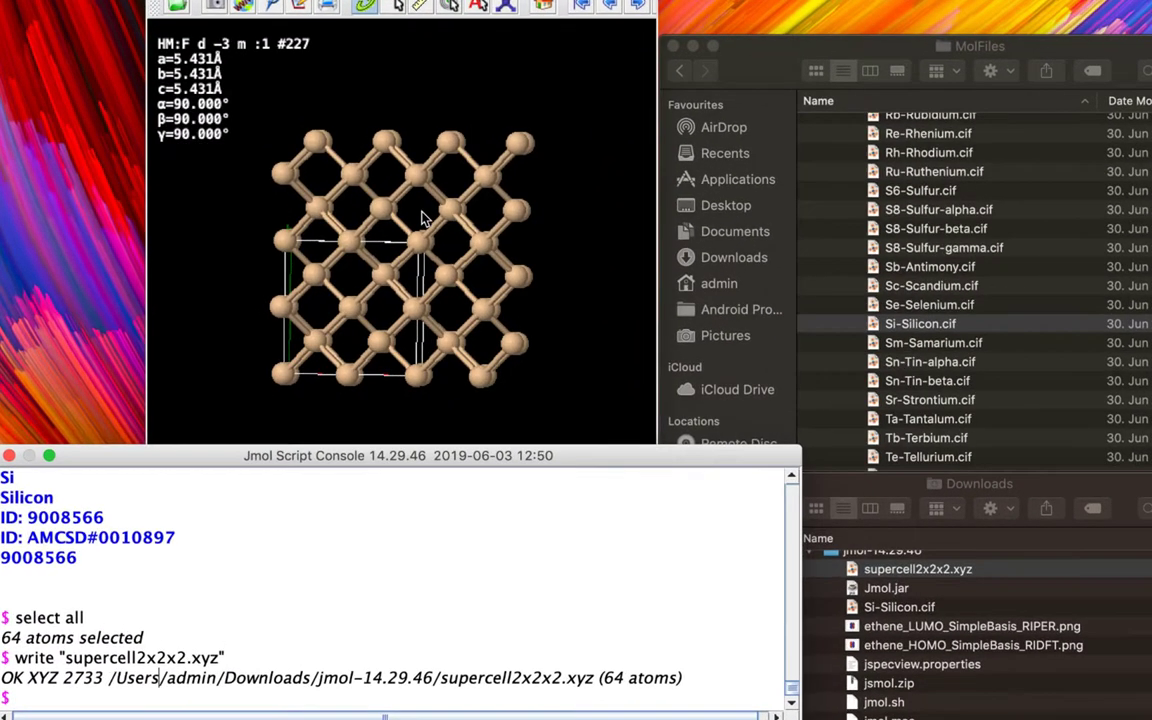
{"action": "left_click", "coordinate": [422, 218]}
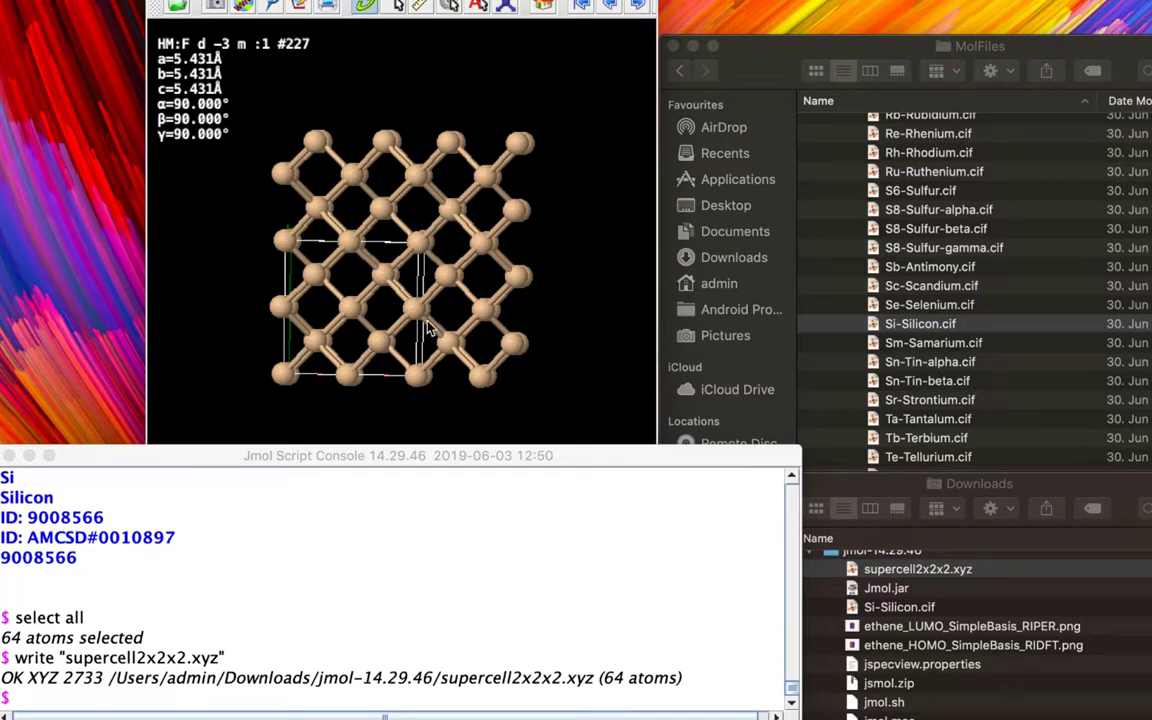
{"action": "left_click_drag", "start_coordinate": [400, 305], "coordinate": [437, 334]}
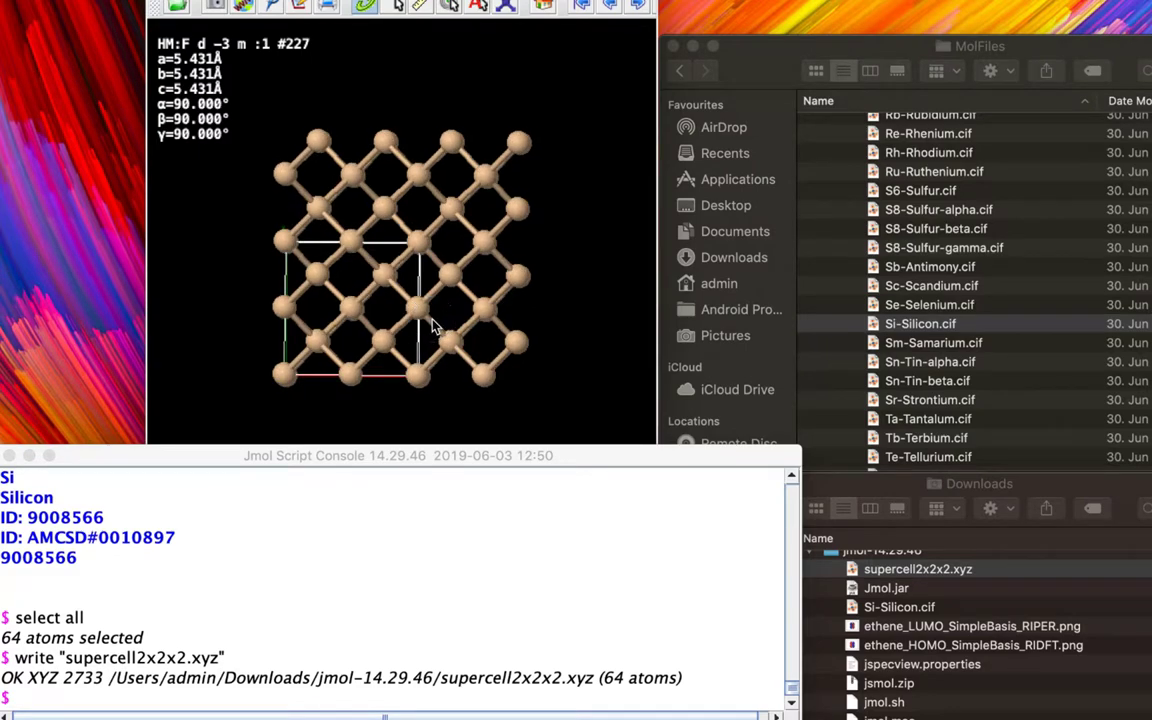
{"action": "left_click_drag", "start_coordinate": [592, 352], "coordinate": [630, 353]}
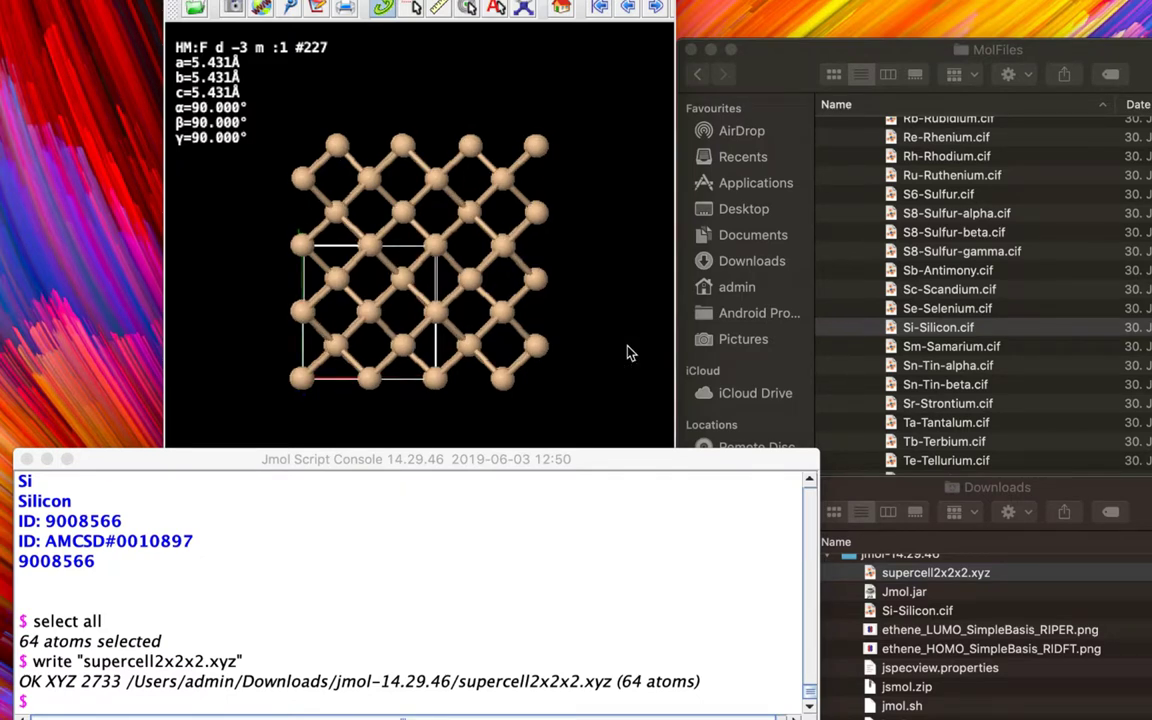
Reload Si-Silicon.cif from the console's earlier load command with the {2 2 2} cell range removed.
{"action": "left_click", "coordinate": [316, 626]}
{"action": "key", "text": "Up"}
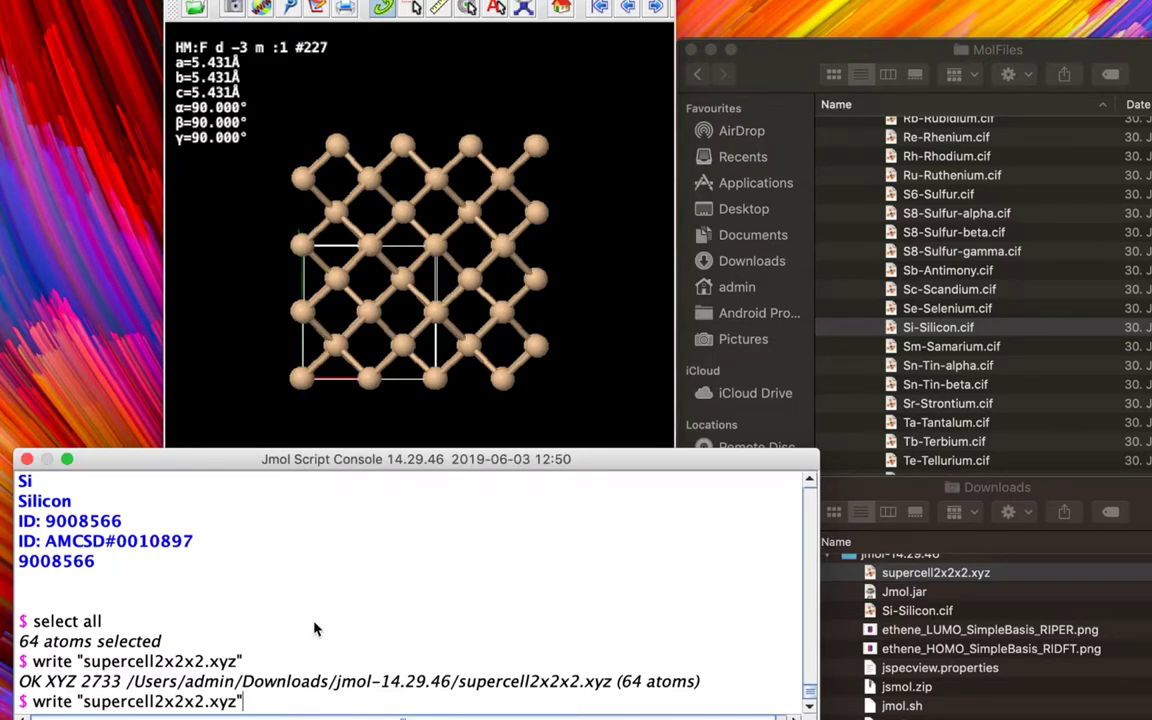
{"action": "key", "text": "Up"}
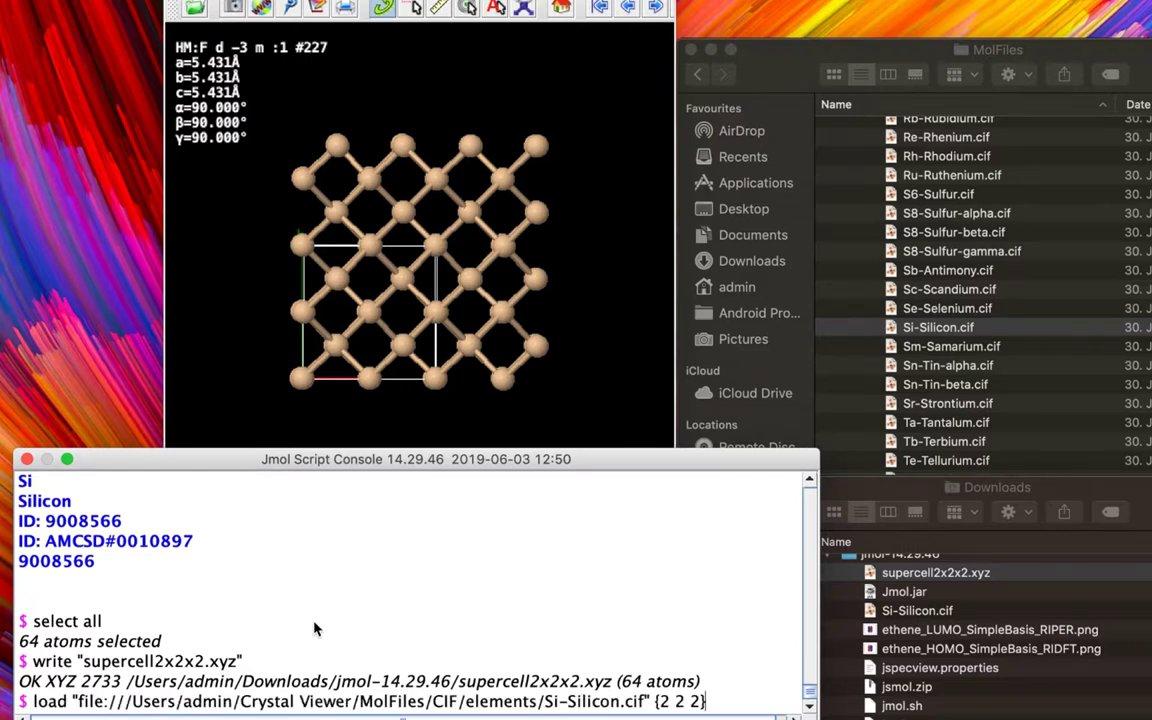
{"action": "key", "text": "BackSpace"}
{"action": "key", "text": "BackSpace"}
{"action": "key", "text": "BackSpace"}
{"action": "key", "text": "BackSpace"}
{"action": "key", "text": "BackSpace"}
{"action": "key", "text": "BackSpace"}
{"action": "key", "text": "BackSpace"}
{"action": "key", "text": "Return"}
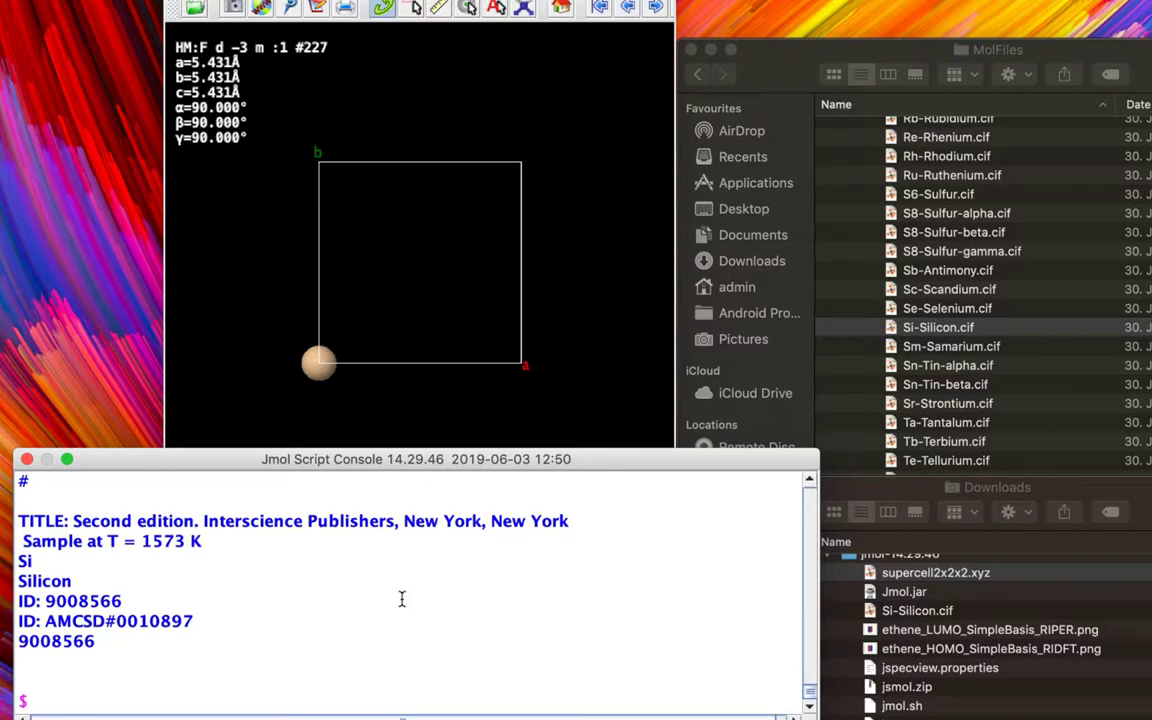
Reload Si-Silicon.cif in the console with the packed option added to the load command.
{"action": "left_click", "coordinate": [373, 659]}
{"action": "key", "text": "Up"}
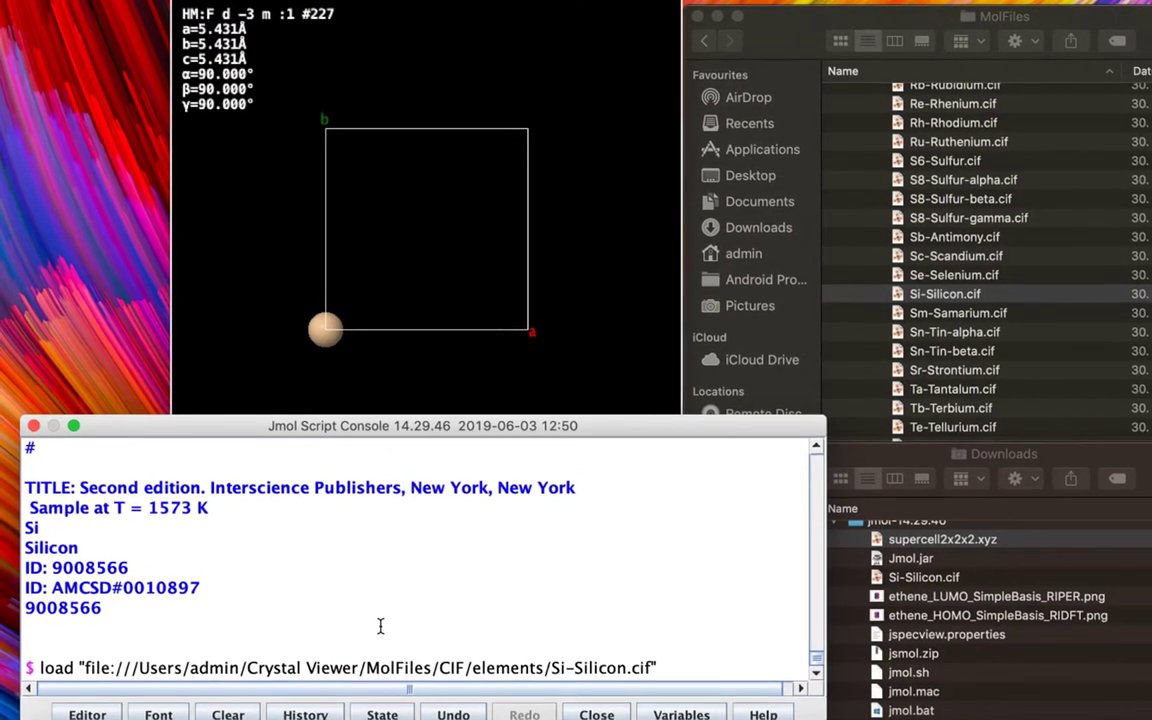
{"action": "type", "text": "packed"}
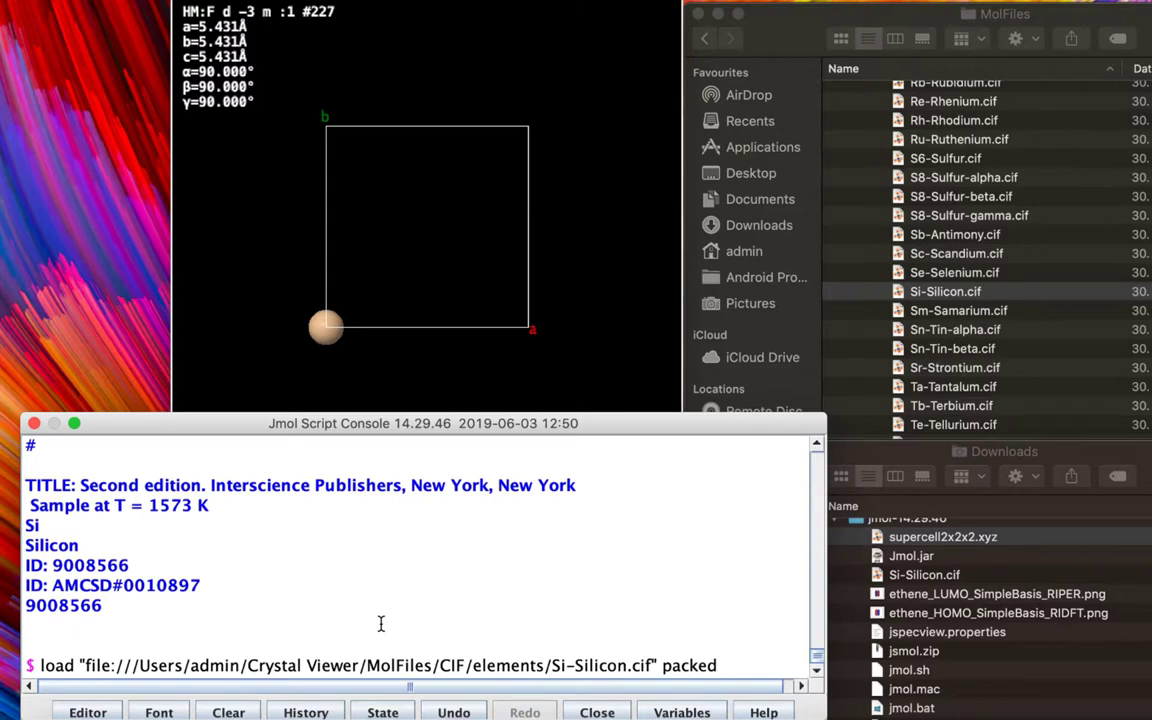
{"action": "key", "text": "Return"}
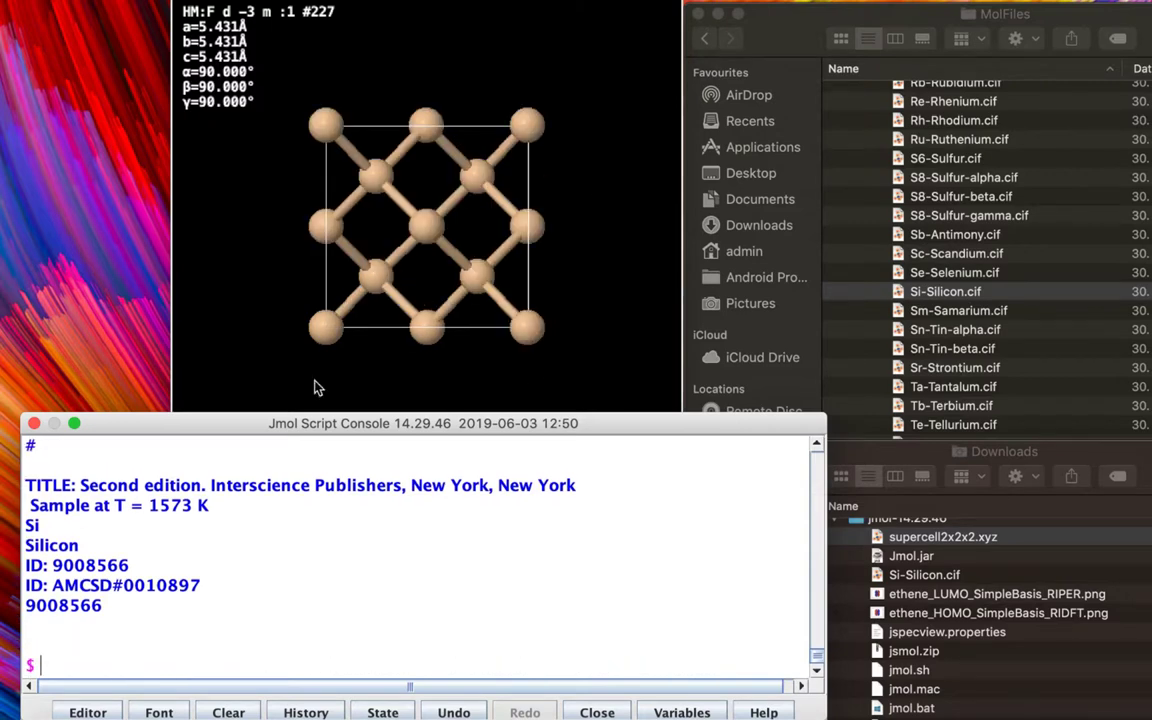
Rotate the packed silicon cell to examine its corner and face atoms, and return it to a frontal view.
{"action": "left_click_drag", "start_coordinate": [574, 253], "coordinate": [568, 281]}
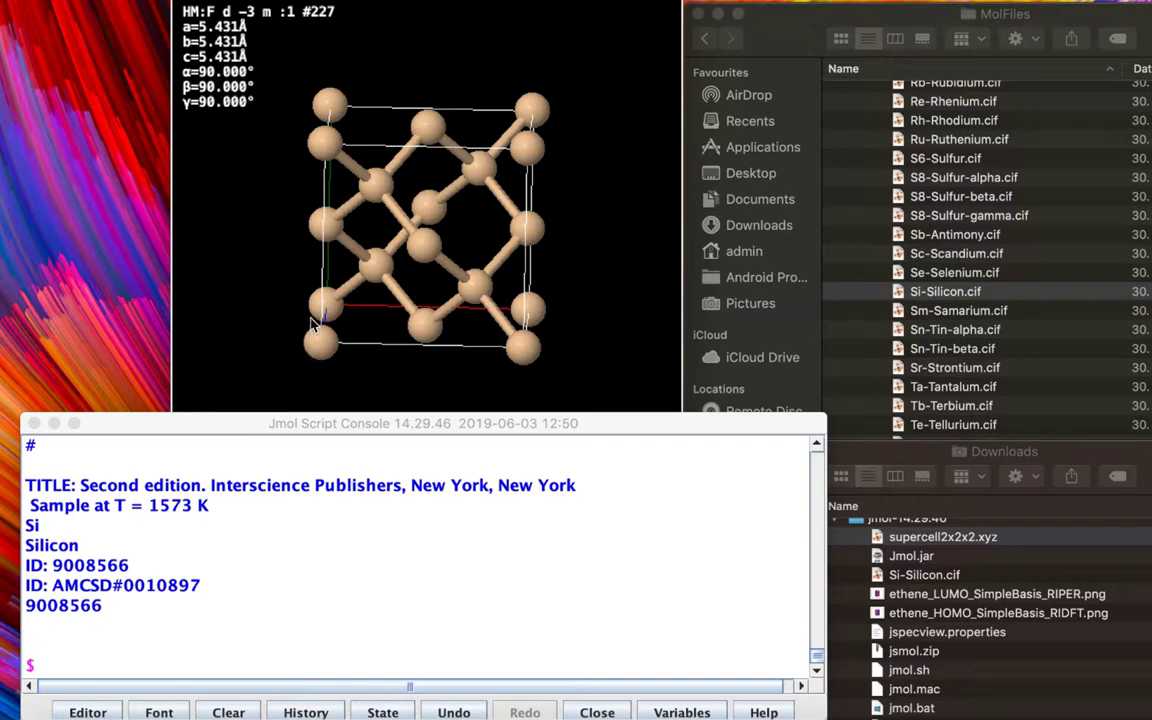
{"action": "left_click", "coordinate": [253, 564]}
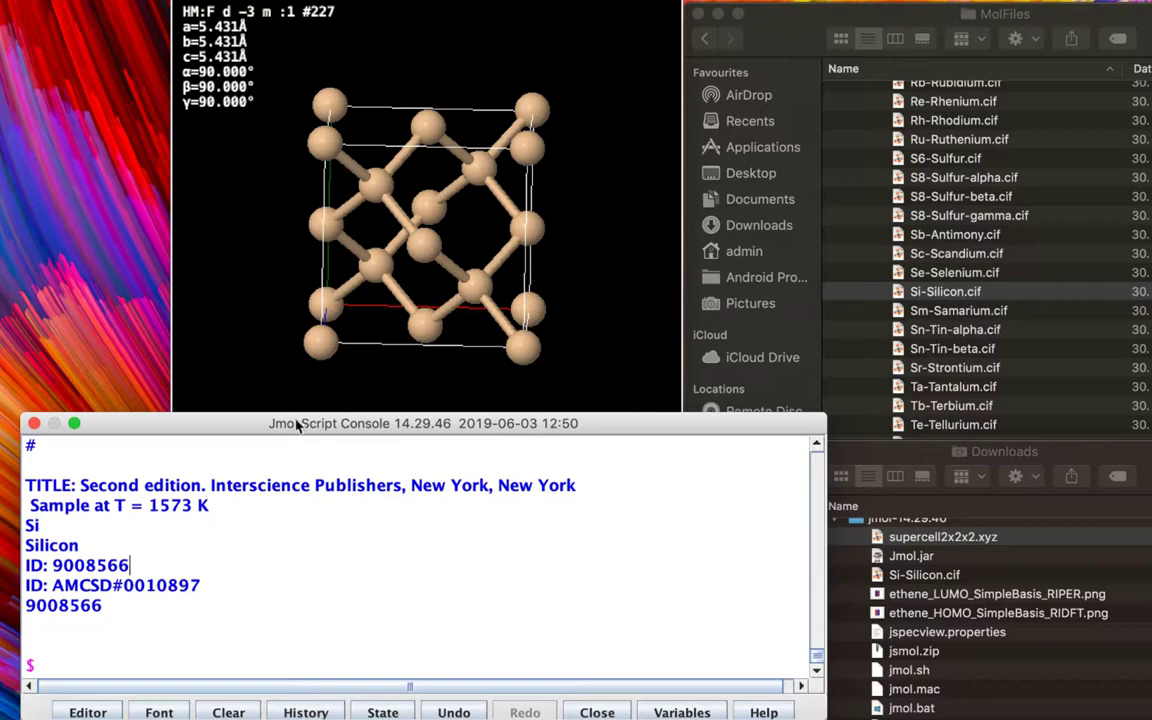
{"action": "left_click_drag", "start_coordinate": [465, 193], "coordinate": [490, 168]}
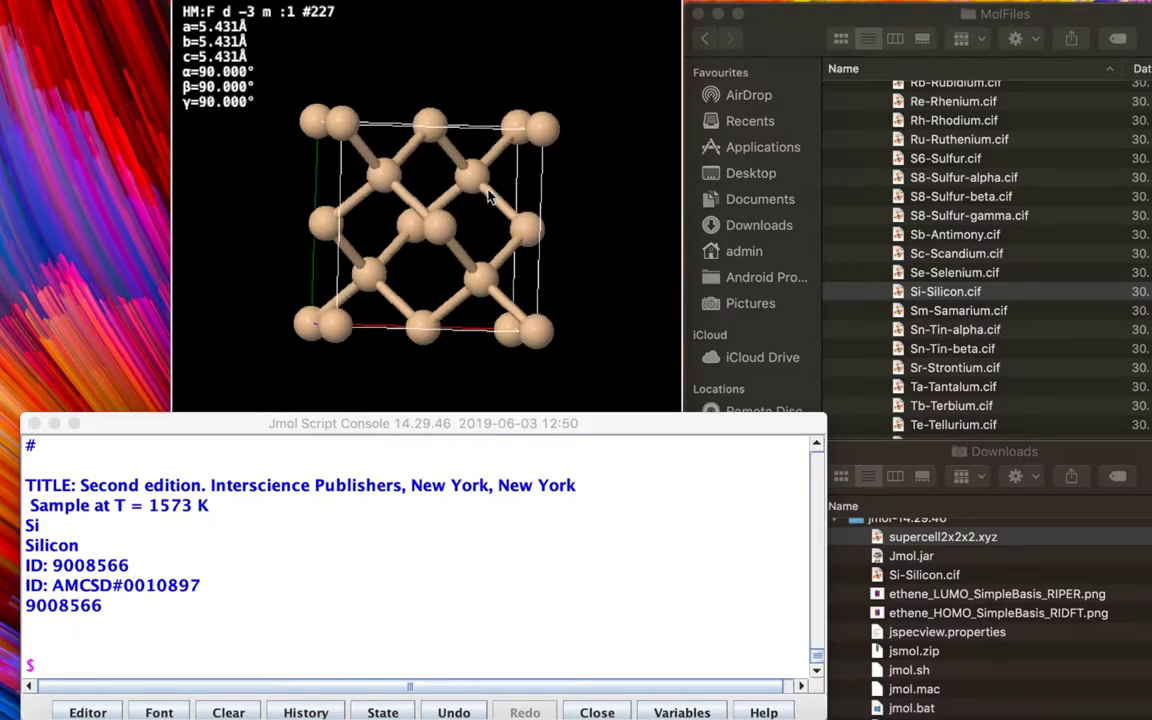
{"action": "left_click_drag", "start_coordinate": [465, 190], "coordinate": [427, 166]}
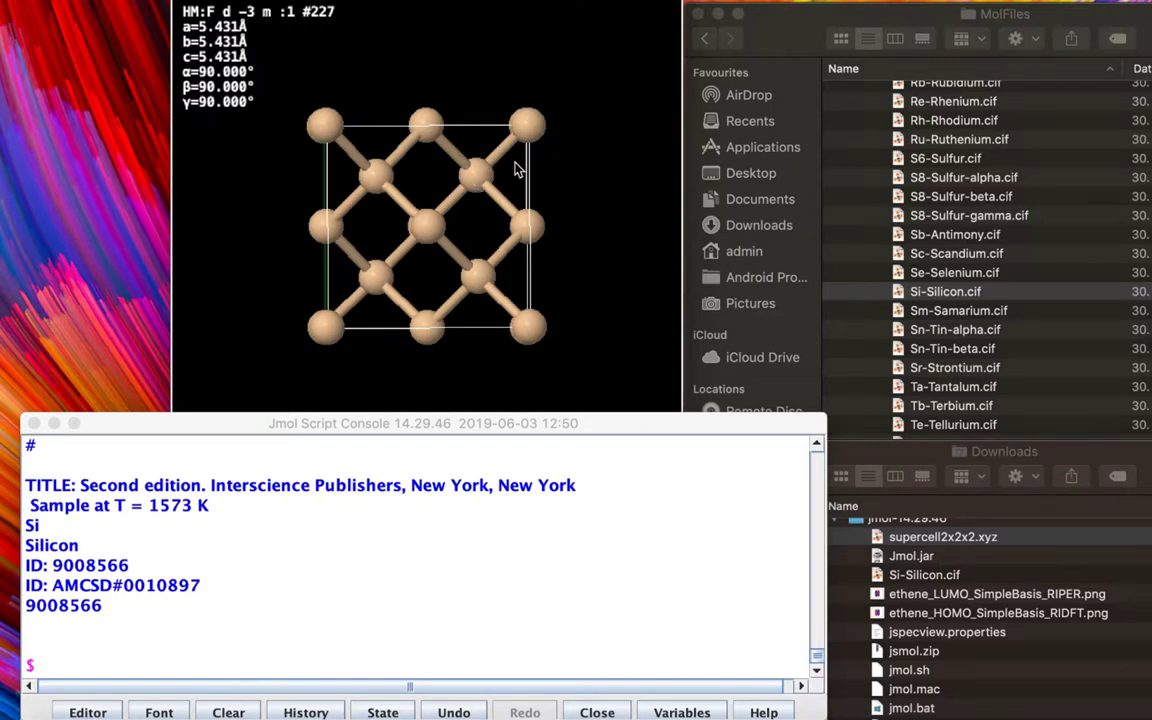
Reload Si-Silicon.cif with the cell range {1 1 1} in place of the packed option.
{"action": "left_click", "coordinate": [306, 561]}
{"action": "key", "text": "Up"}
{"action": "key", "text": "BackSpace"}
{"action": "key", "text": "BackSpace"}
{"action": "key", "text": "BackSpace"}
{"action": "key", "text": "BackSpace"}
{"action": "key", "text": "BackSpace"}
{"action": "key", "text": "BackSpace"}
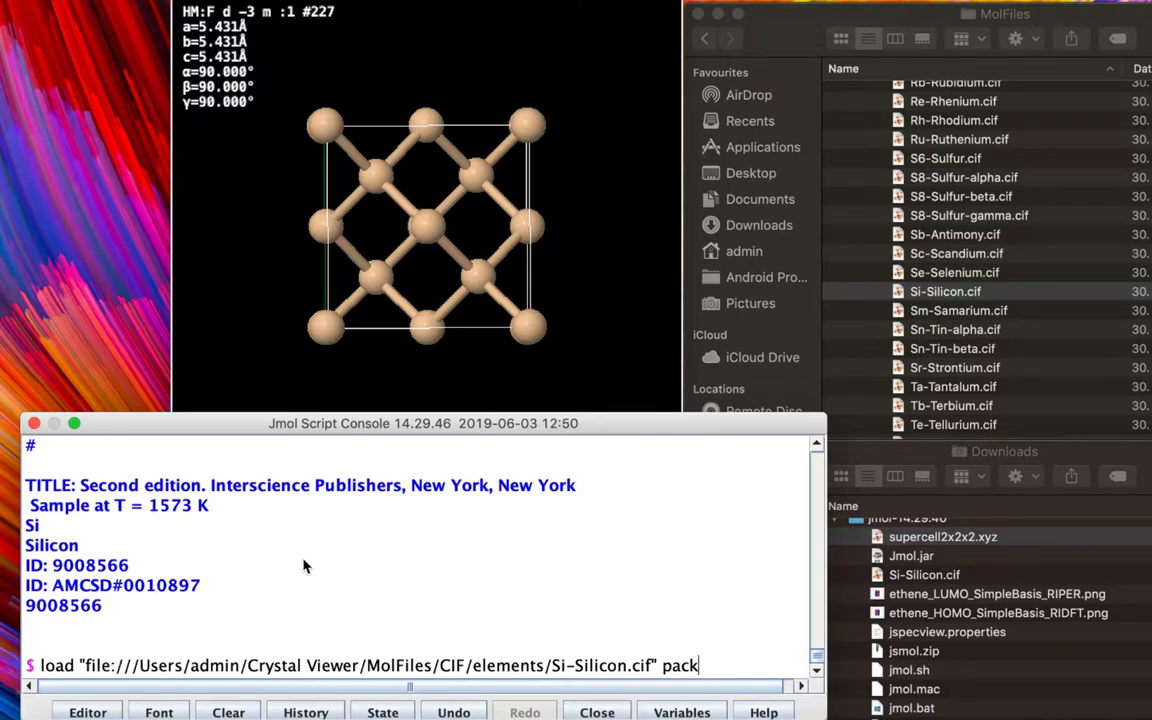
{"action": "type", "text": "{}"}
{"action": "type", "text": "1 1 1"}
{"action": "key", "text": "Return"}
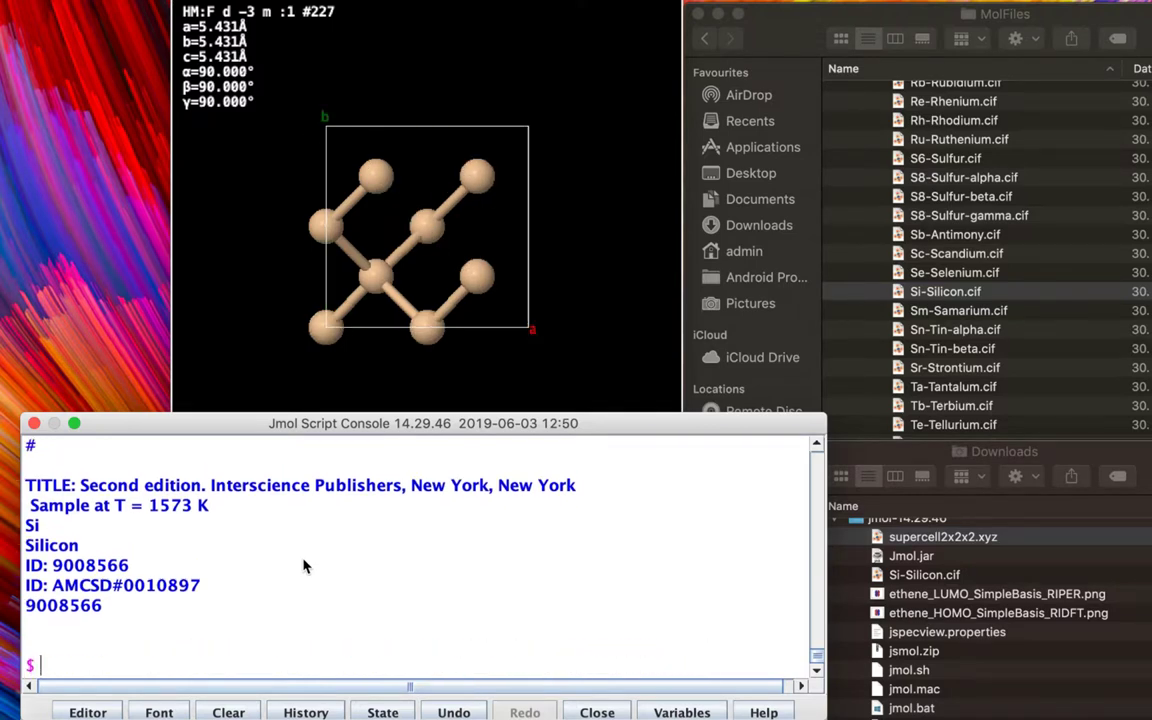
Replace the {1 1 1} cell range with packed in the load command and reload Si-Silicon.cif for comparison.
{"action": "key", "text": "Up"}
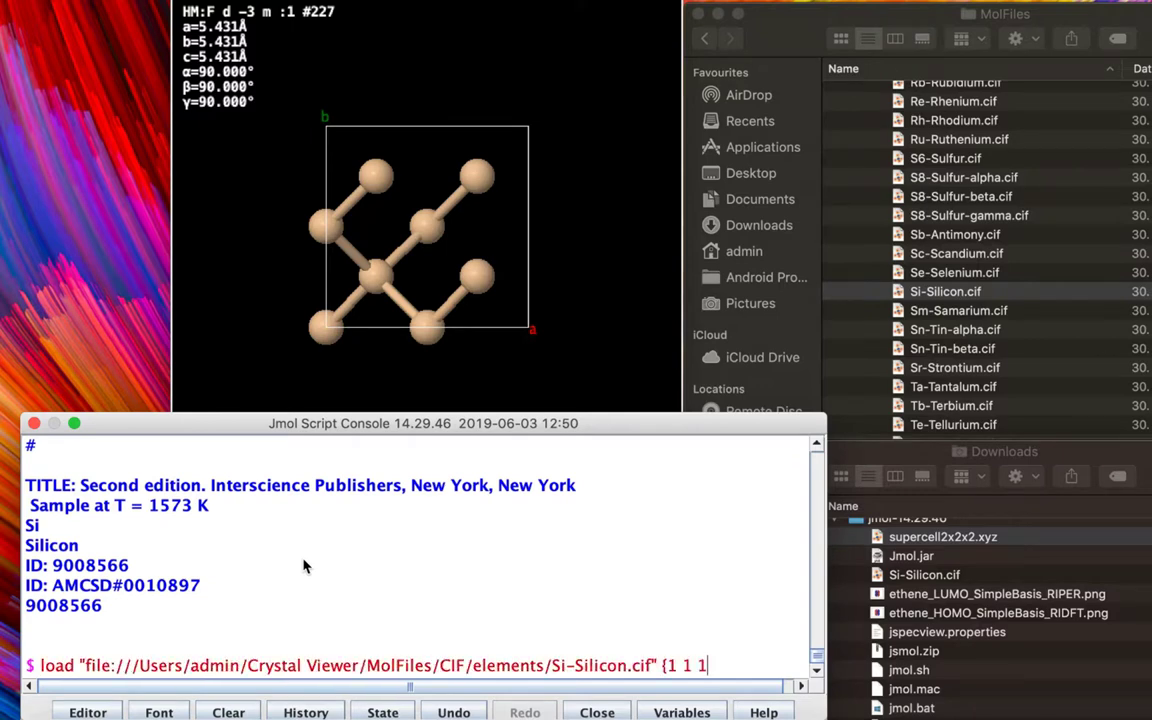
{"action": "key", "text": "BackSpace"}
{"action": "key", "text": "BackSpace"}
{"action": "key", "text": "BackSpace"}
{"action": "key", "text": "BackSpace"}
{"action": "key", "text": "BackSpace"}
{"action": "key", "text": "BackSpace"}
{"action": "key", "text": "BackSpace"}
{"action": "type", "text": "p"}
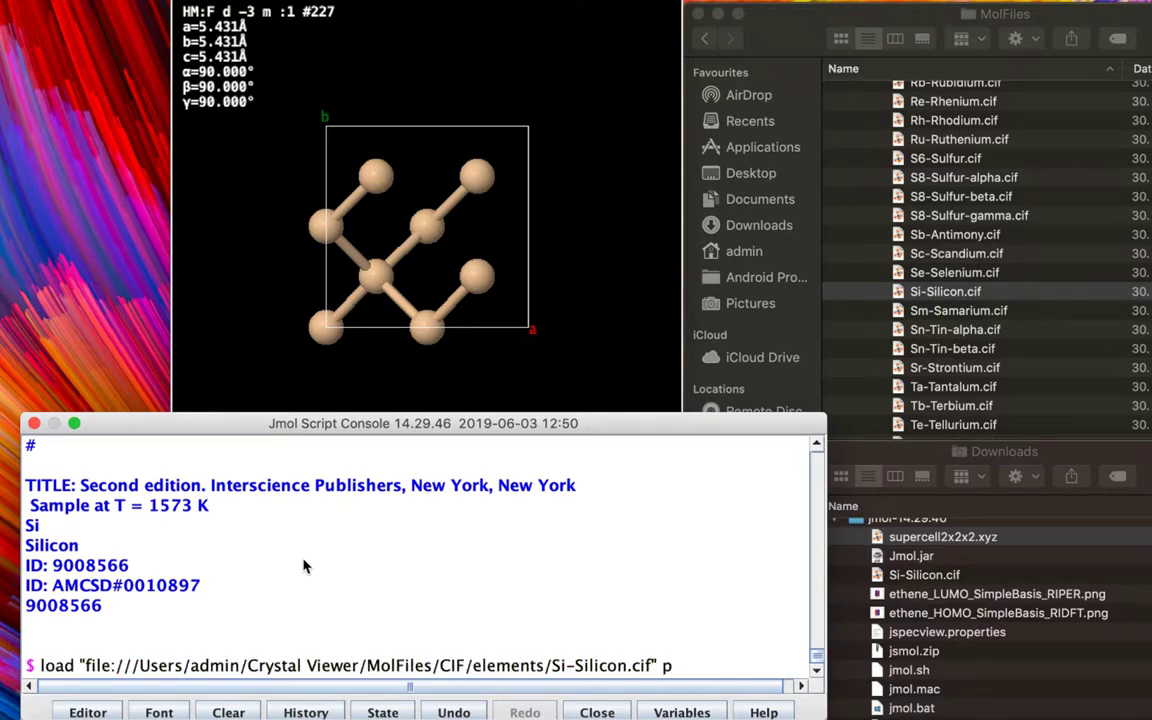
{"action": "type", "text": "acked"}
{"action": "key", "text": "Return"}
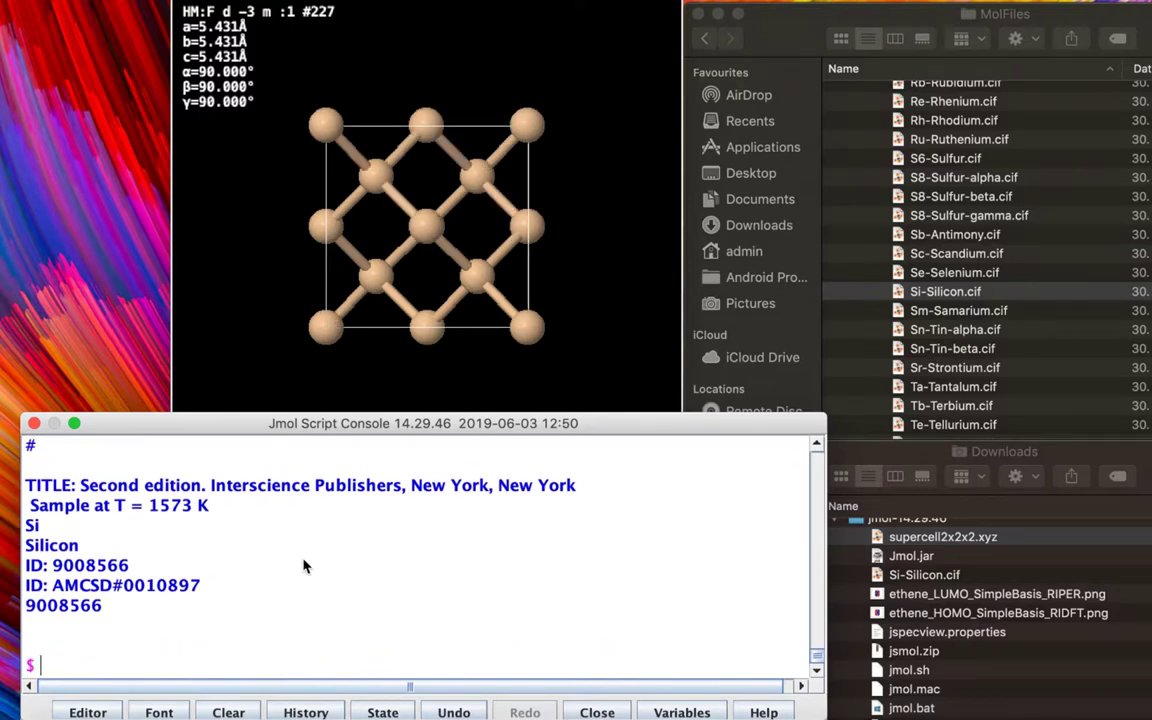
Reload Si-Silicon.cif as a supercell by ending the load command with supercell {2 2 2}.
{"action": "key", "text": "Up"}
{"action": "key", "text": "Up"}
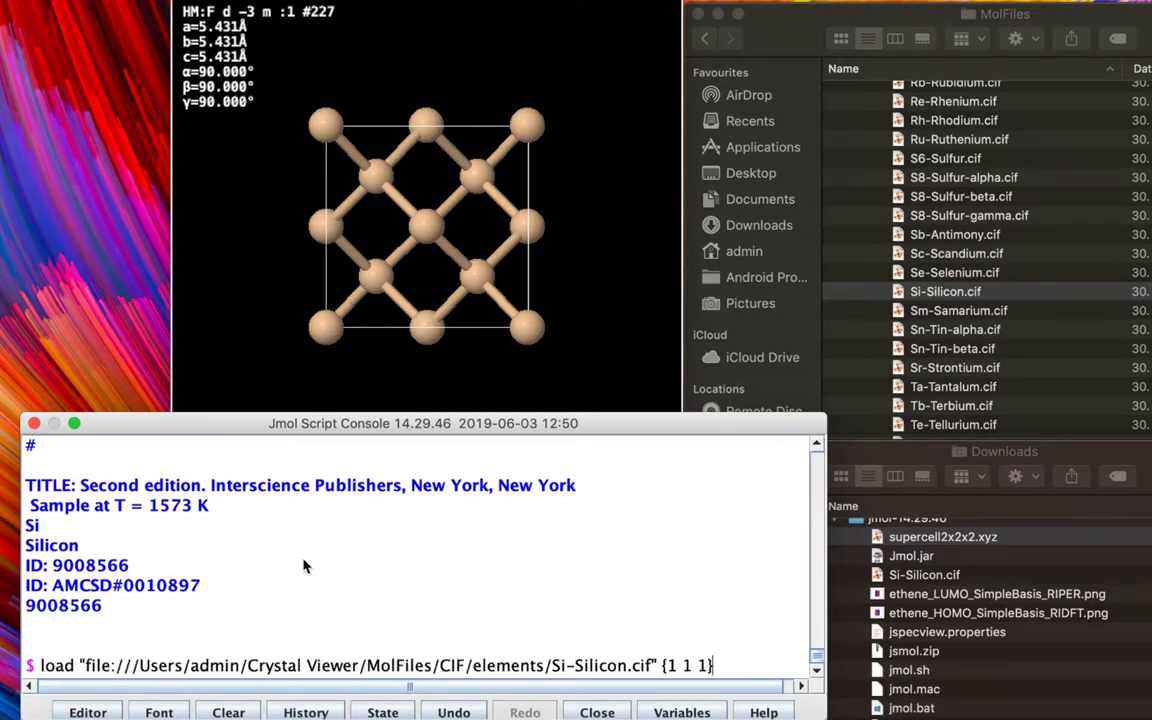
{"action": "key", "text": "BackSpace"}
{"action": "key", "text": "BackSpace"}
{"action": "key", "text": "BackSpace"}
{"action": "key", "text": "BackSpace"}
{"action": "key", "text": "BackSpace"}
{"action": "key", "text": "BackSpace"}
{"action": "key", "text": "BackSpace"}
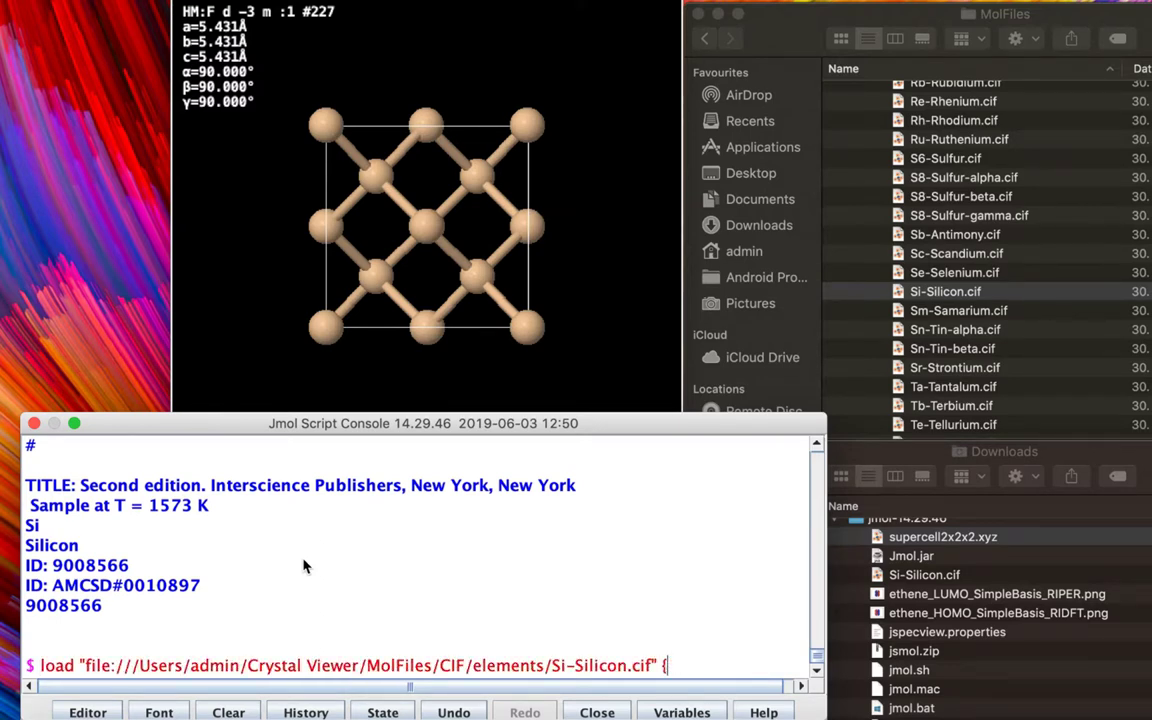
{"action": "type", "text": "superc"}
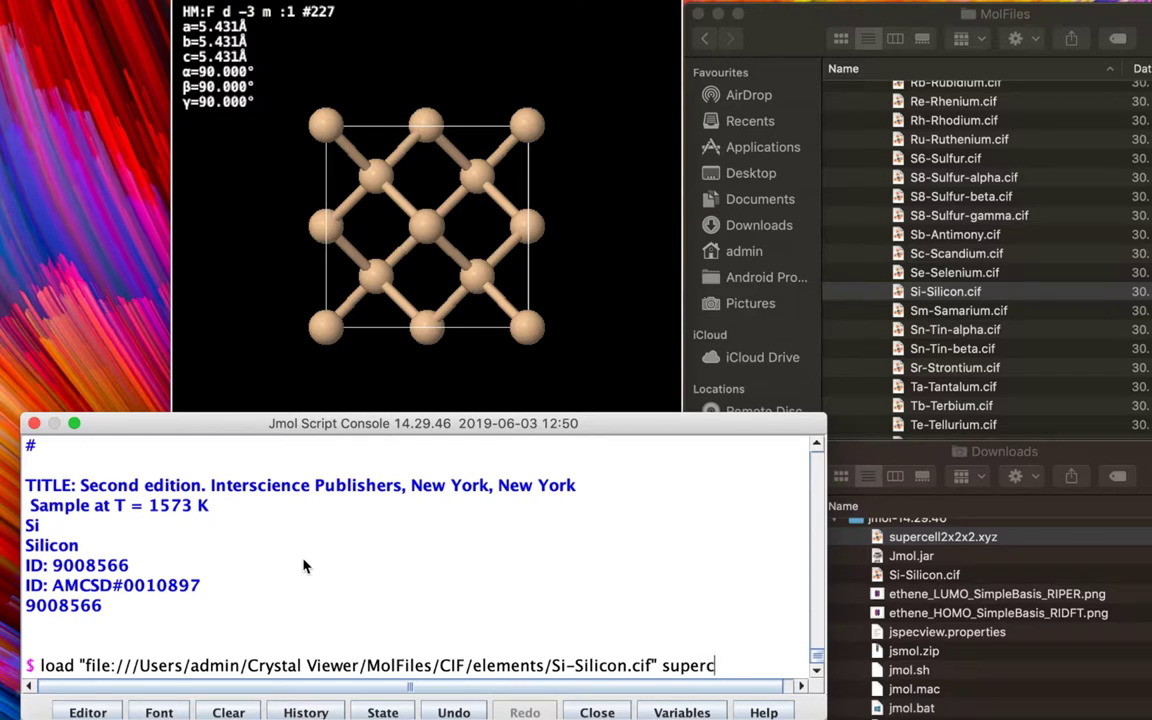
{"action": "type", "text": "ell {}"}
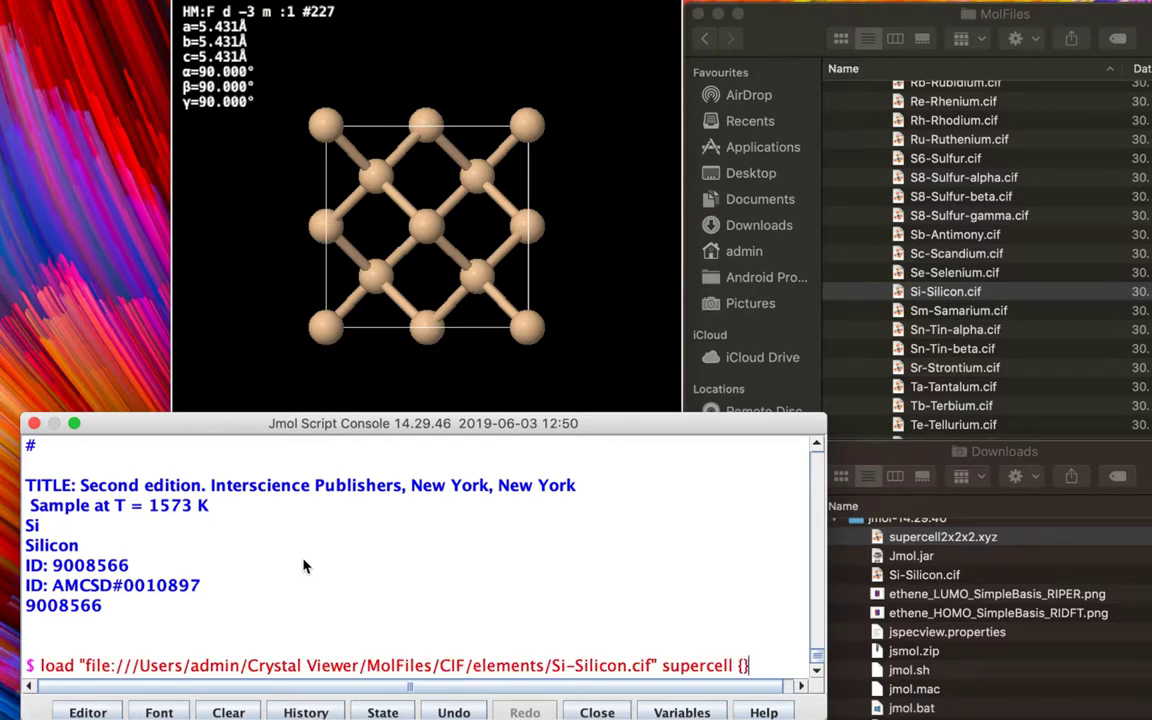
{"action": "key", "text": "Left"}
{"action": "type", "text": "2 2 2"}
{"action": "key", "text": "Return"}
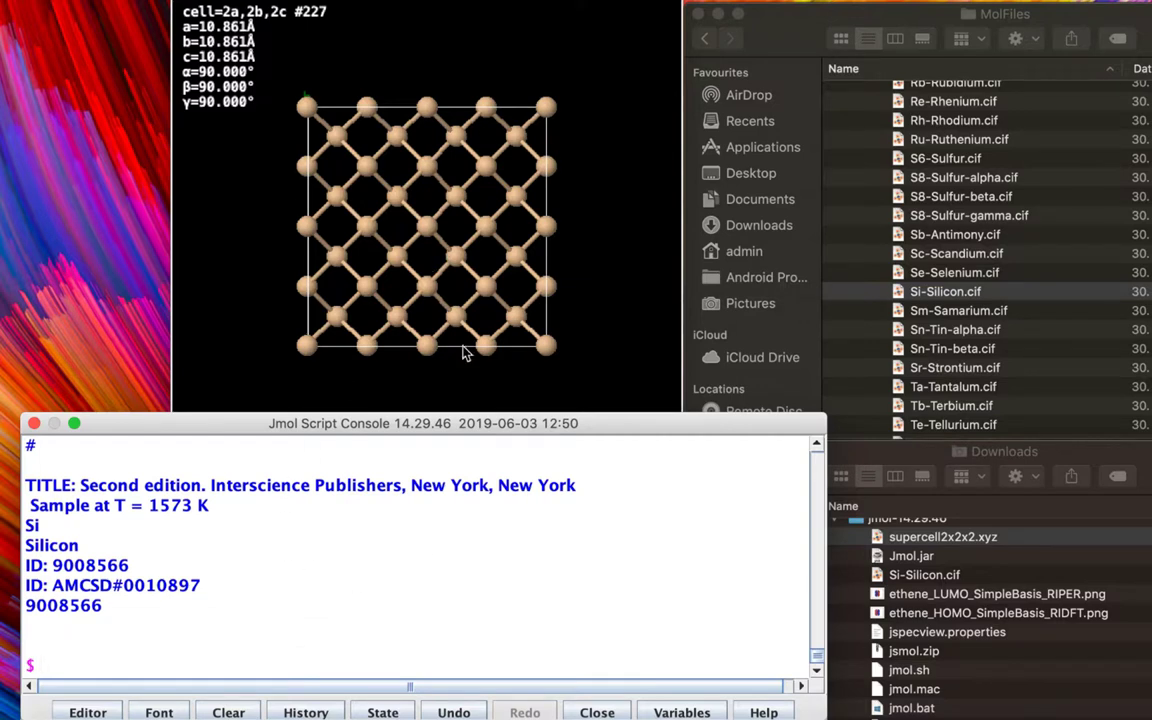
Examine the new supercell's cell parameters and boundary atoms from several orientations, returning it to a frontal view.
{"action": "left_click", "coordinate": [598, 234]}
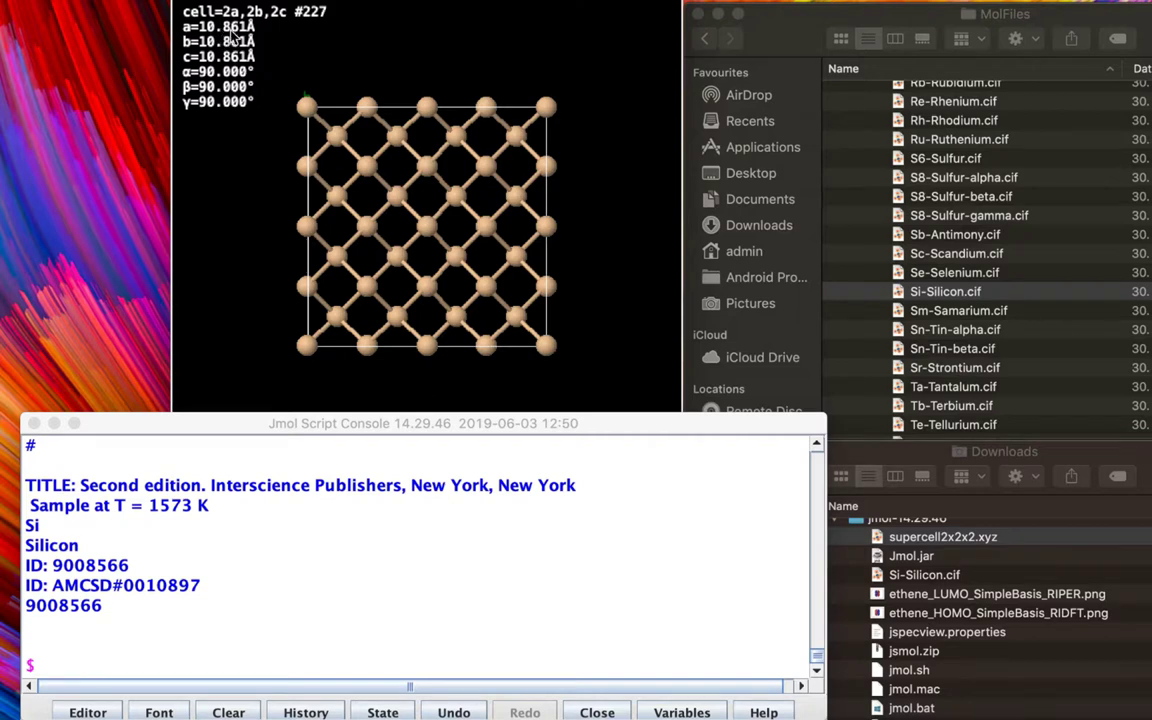
{"action": "left_click", "coordinate": [569, 152]}
{"action": "left_click_drag", "start_coordinate": [569, 152], "coordinate": [560, 197]}
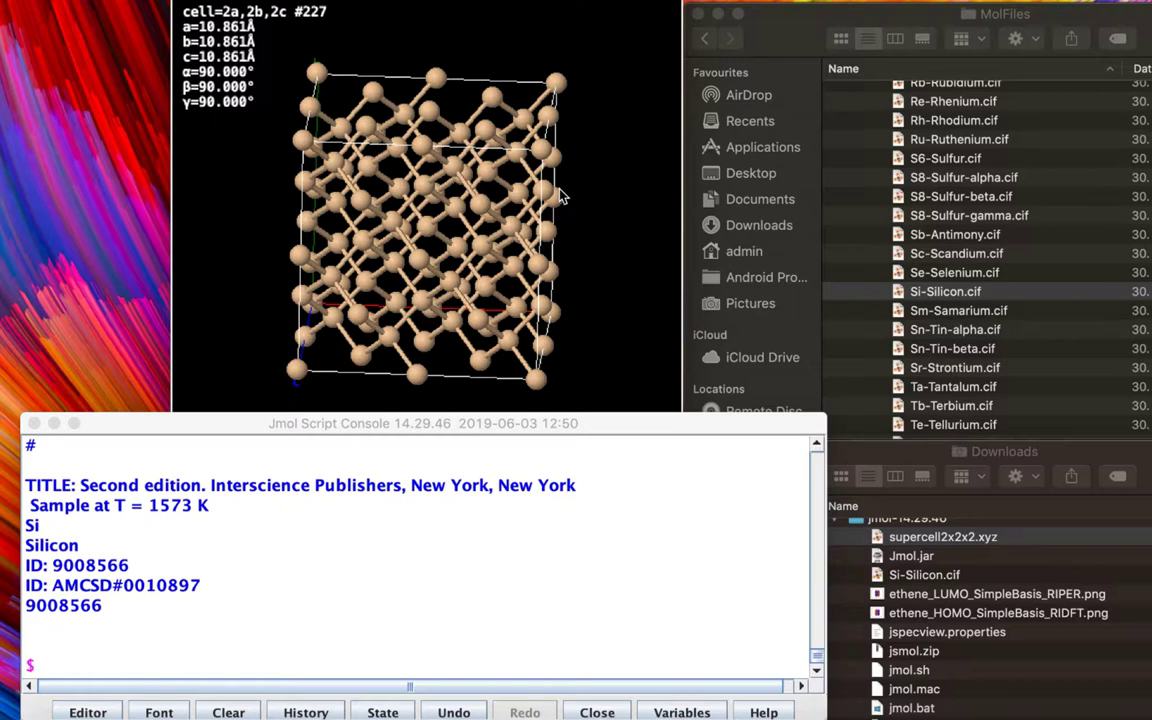
{"action": "left_click_drag", "start_coordinate": [560, 197], "coordinate": [568, 153]}
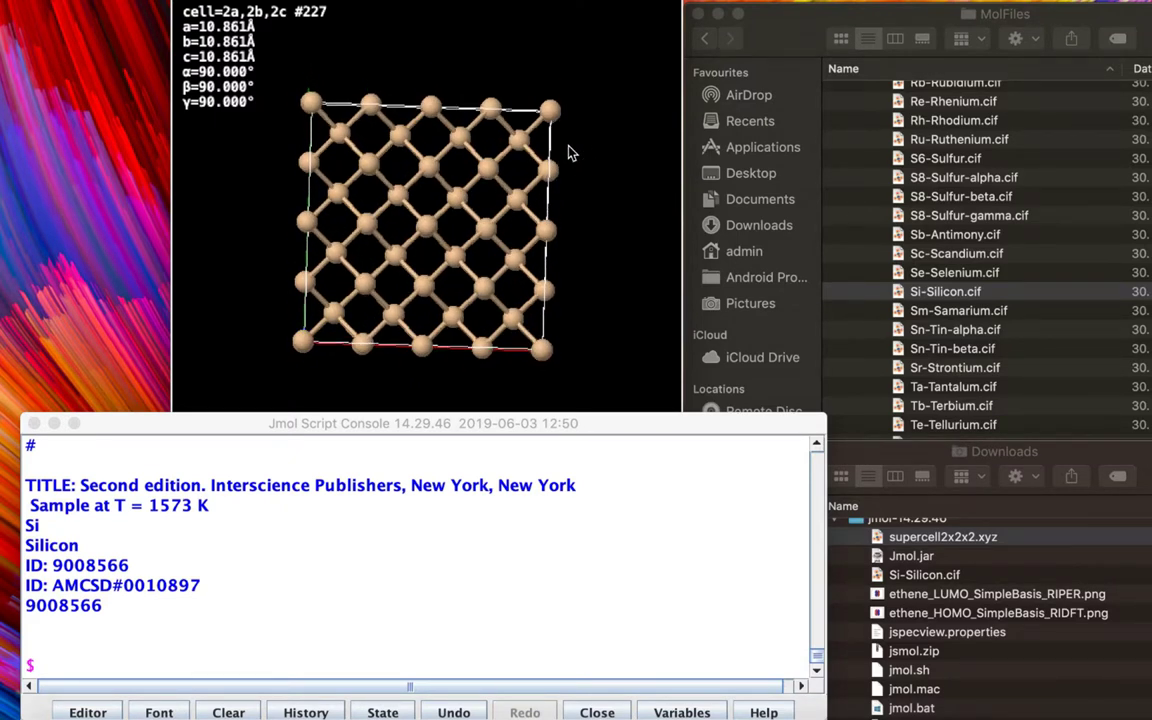
{"action": "left_click_drag", "start_coordinate": [568, 153], "coordinate": [467, 190]}
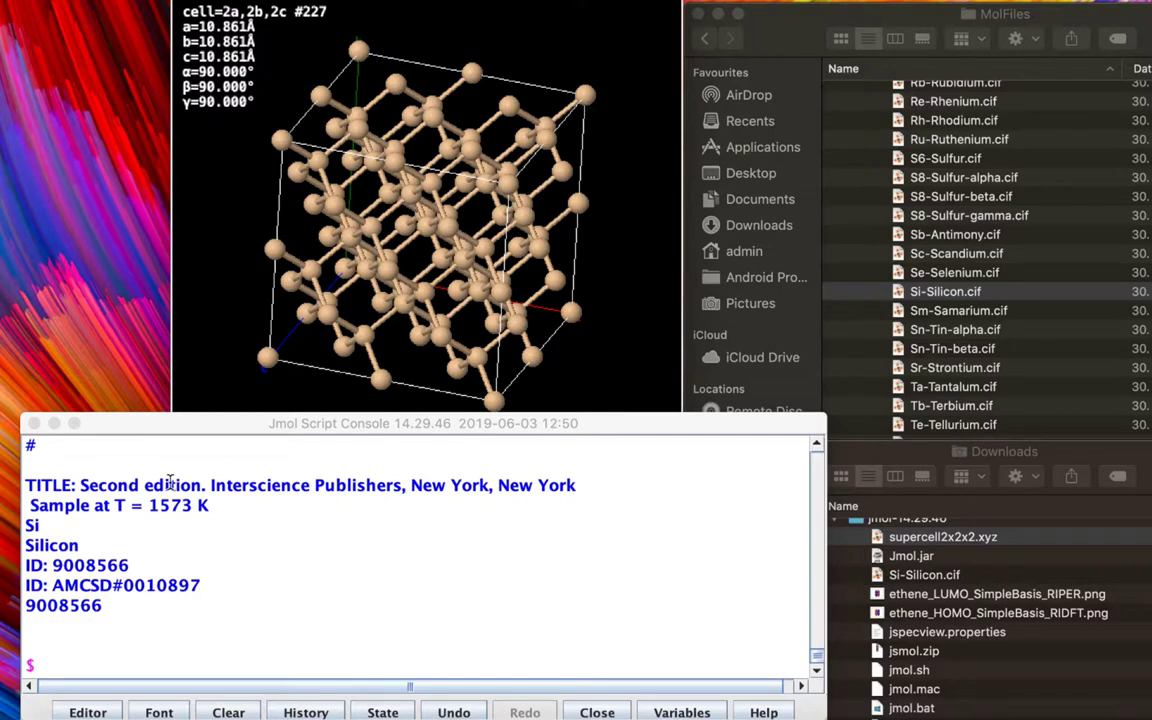
{"action": "left_click_drag", "start_coordinate": [440, 255], "coordinate": [518, 228]}
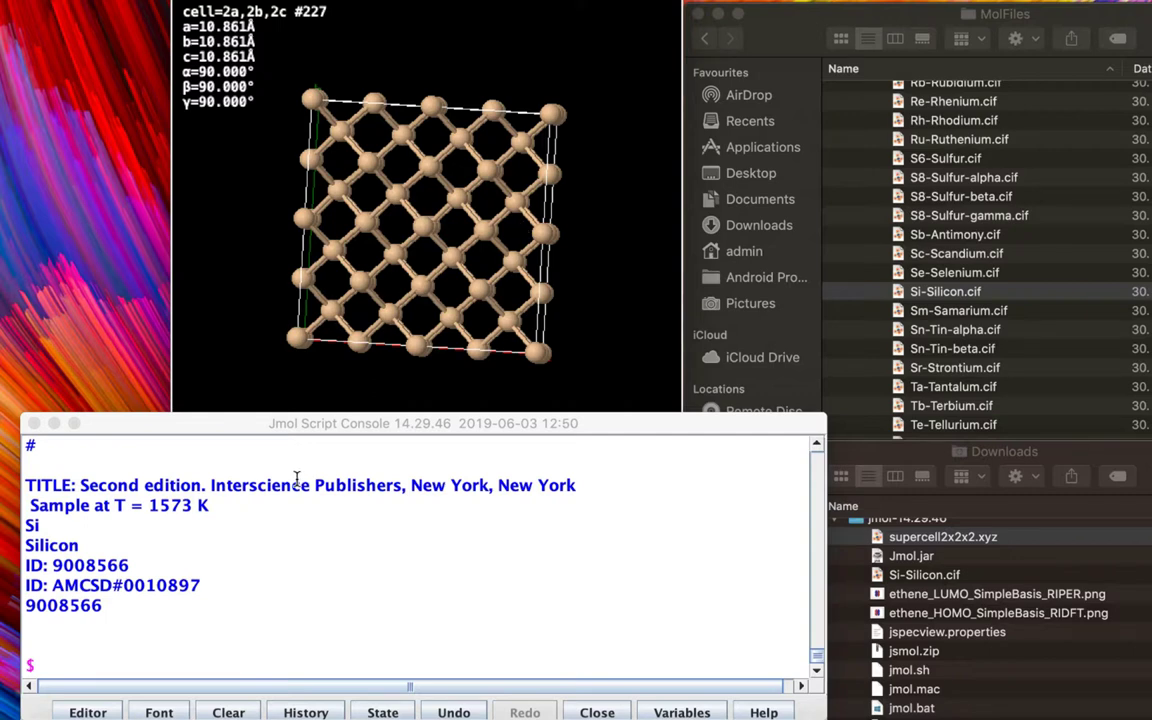
{"action": "left_click", "coordinate": [333, 277]}
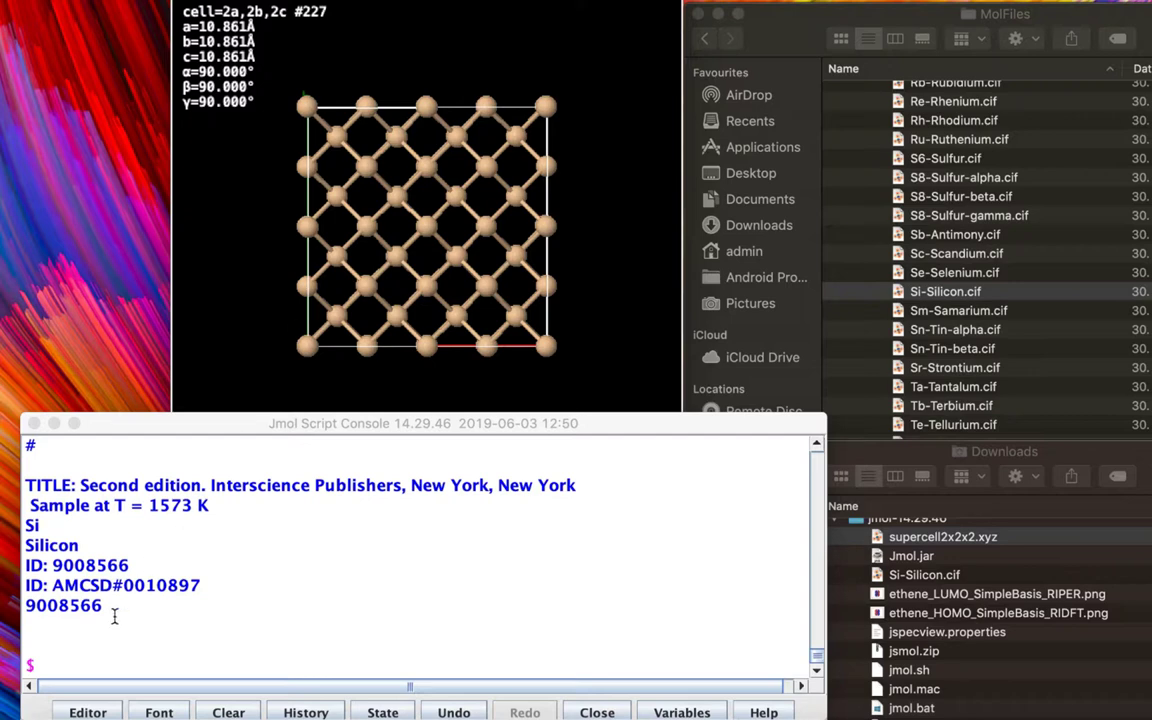
Hide the unit cell of the silicon supercell with the command unitcell off.
{"action": "left_click", "coordinate": [75, 660]}
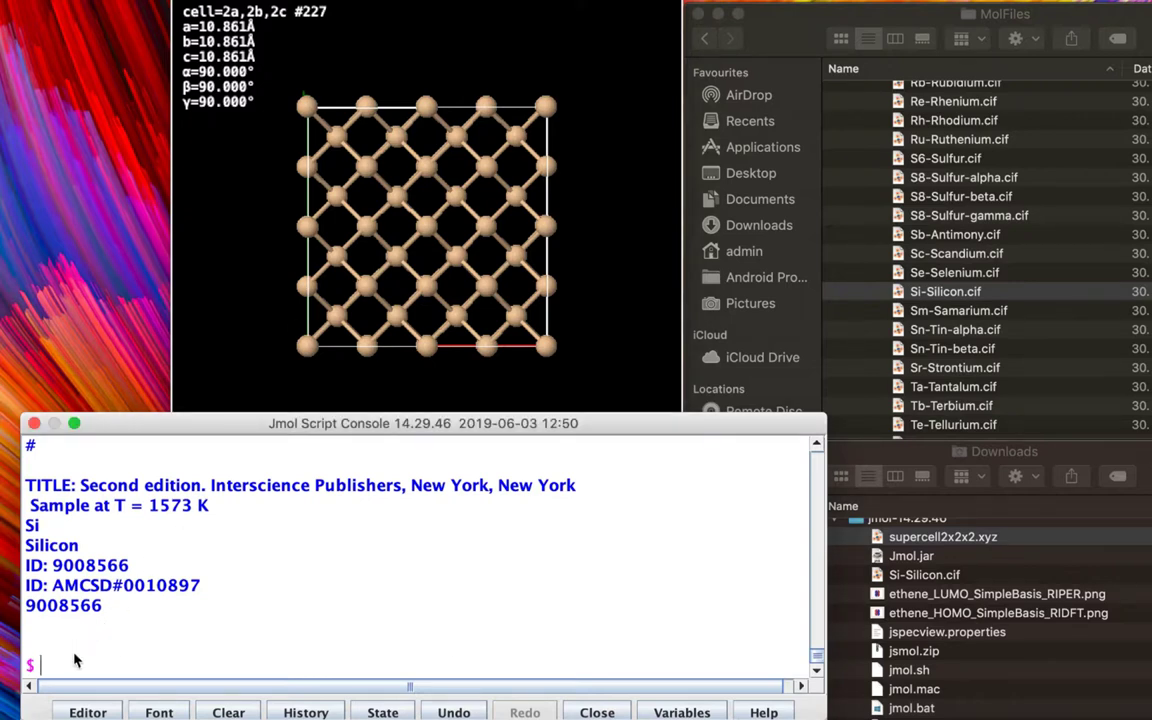
{"action": "type", "text": "load \"file:///Users/admin/Crystal Viewer/MolFiles/CIF/elements/Si-Silicon.cif\" supercell {2 2 2}"}
{"action": "key", "text": "Return"}
{"action": "type", "text": "unit cell"}
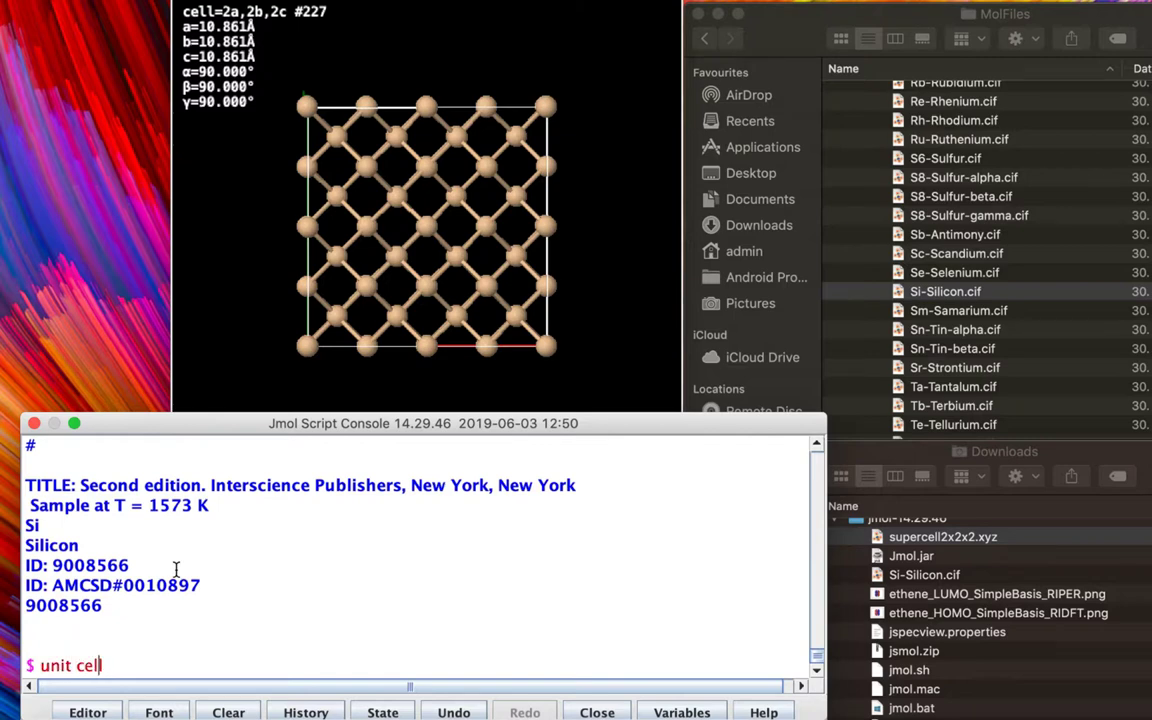
{"action": "key", "text": "Left"}
{"action": "key", "text": "Left"}
{"action": "key", "text": "Left"}
{"action": "key", "text": "Left"}
{"action": "key", "text": "BackSpace"}
{"action": "key", "text": "Right"}
{"action": "key", "text": "Right"}
{"action": "key", "text": "Right"}
{"action": "key", "text": "Right"}
{"action": "type", "text": "off"}
{"action": "key", "text": "Return"}
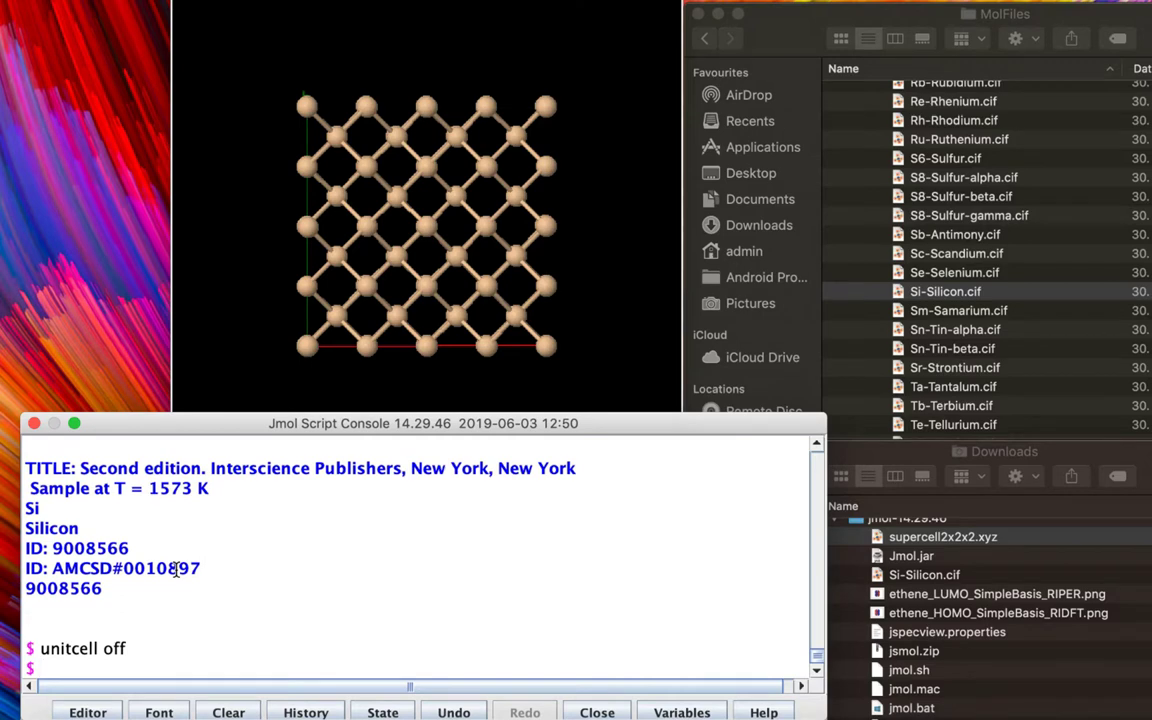
Show the silicon supercell's unit cell again with the command unitcell on.
{"action": "key", "text": "Up"}
{"action": "key", "text": "BackSpace"}
{"action": "key", "text": "BackSpace"}
{"action": "key", "text": "BackSpace"}
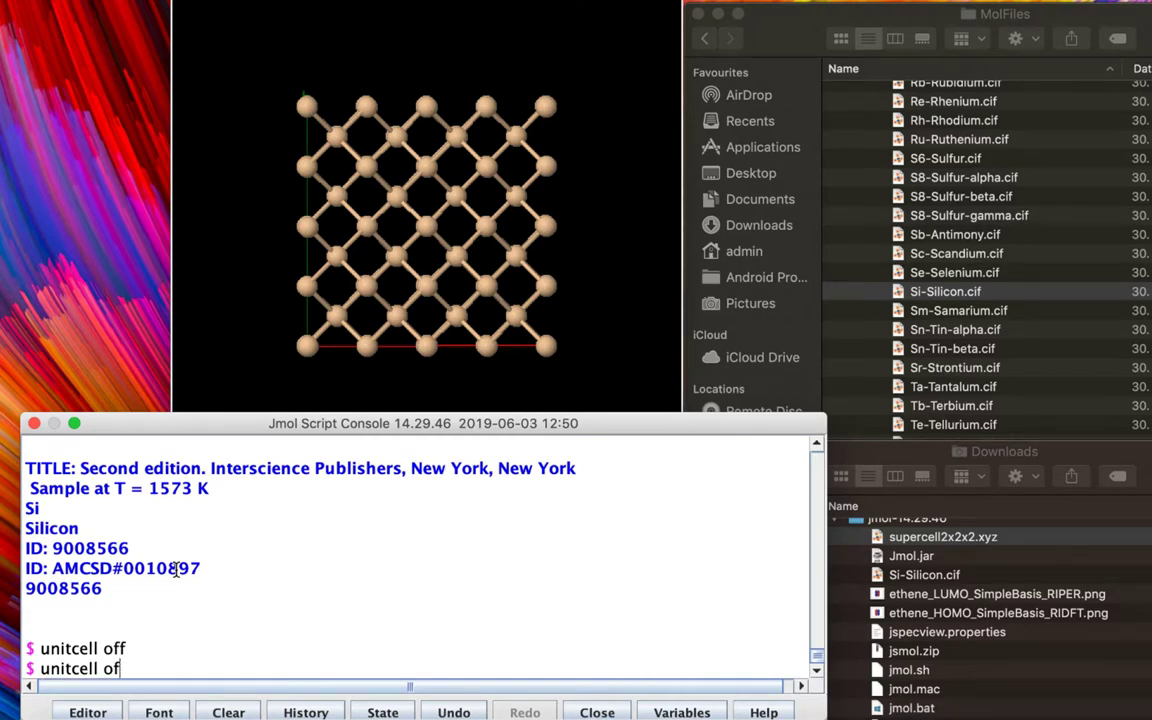
{"action": "type", "text": "on"}
{"action": "key", "text": "Return"}
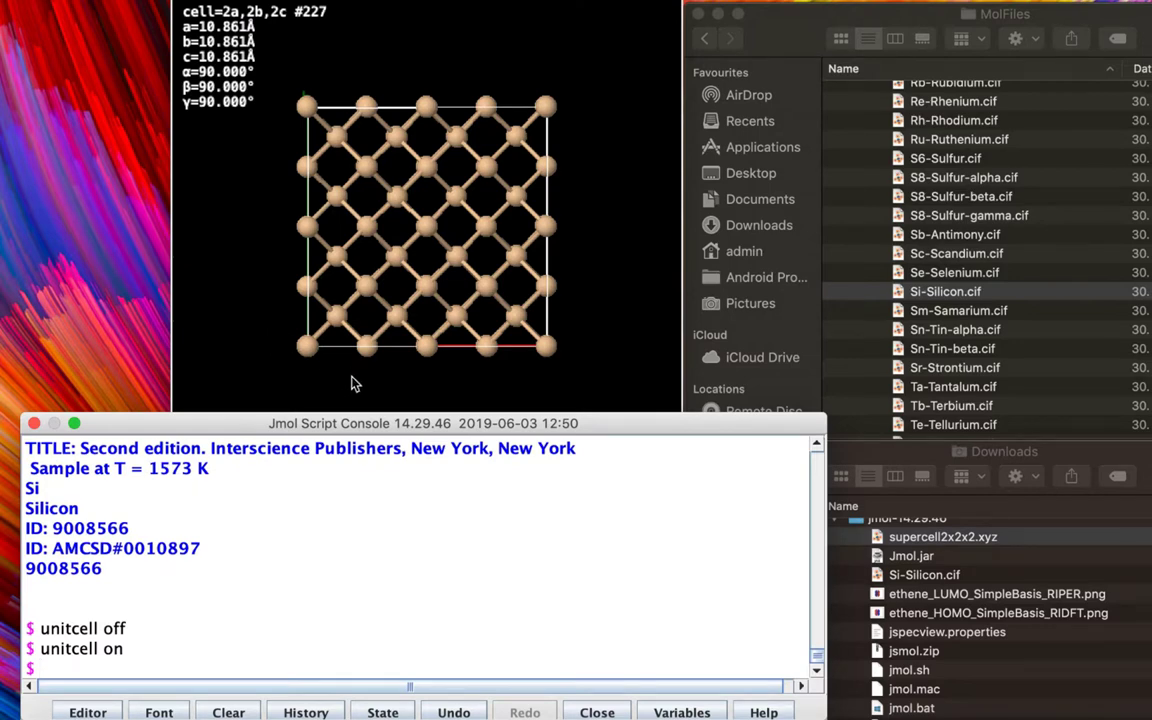
Rerun the earlier load command for Si-Silicon.cif with the packed option.
{"action": "key", "text": "Up"}
{"action": "key", "text": "Up"}
{"action": "key", "text": "Up"}
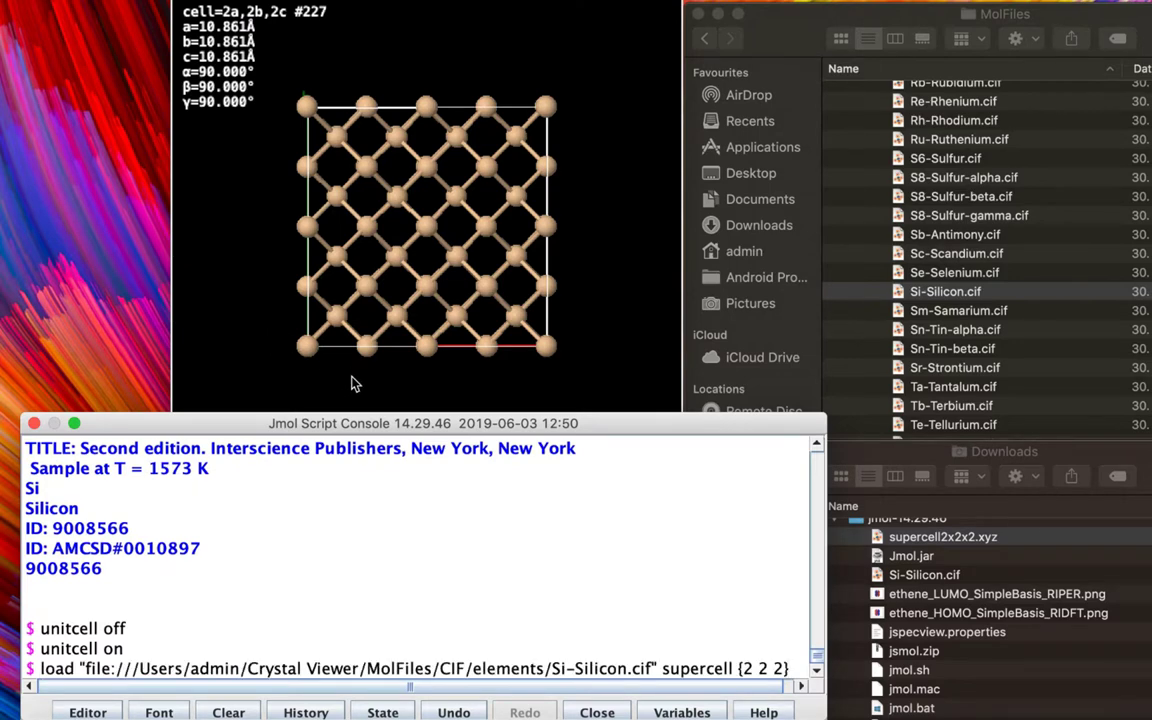
{"action": "key", "text": "Up"}
{"action": "key", "text": "Return"}
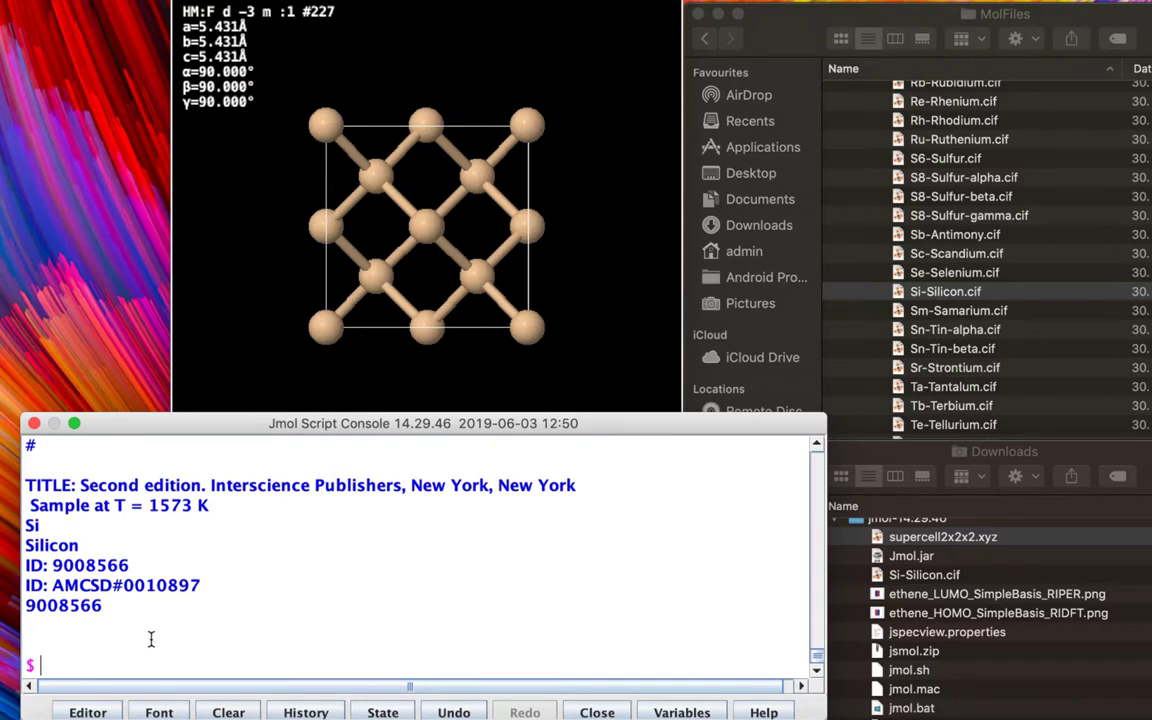
Reload Si-Silicon.cif by rerunning the earlier load command with the cell range {1 1 1}.
{"action": "key", "text": "Up"}
{"action": "key", "text": "Up"}
{"action": "key", "text": "Up"}
{"action": "key", "text": "Up"}
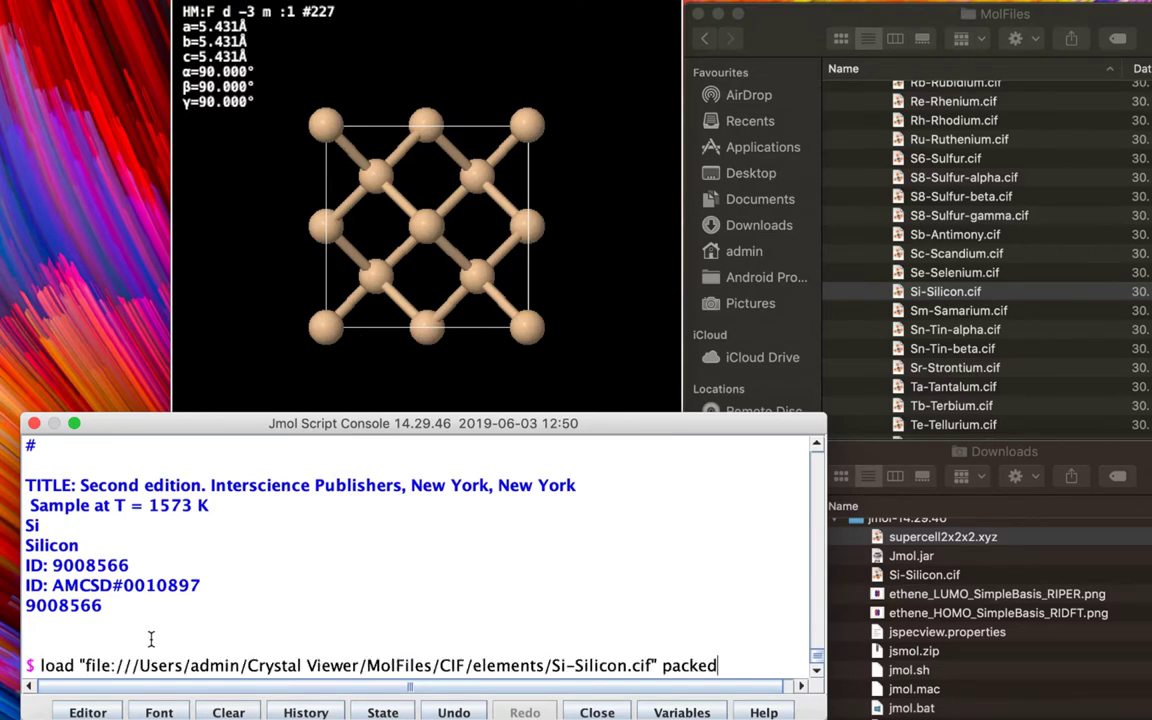
{"action": "key", "text": "Down"}
{"action": "key", "text": "Up"}
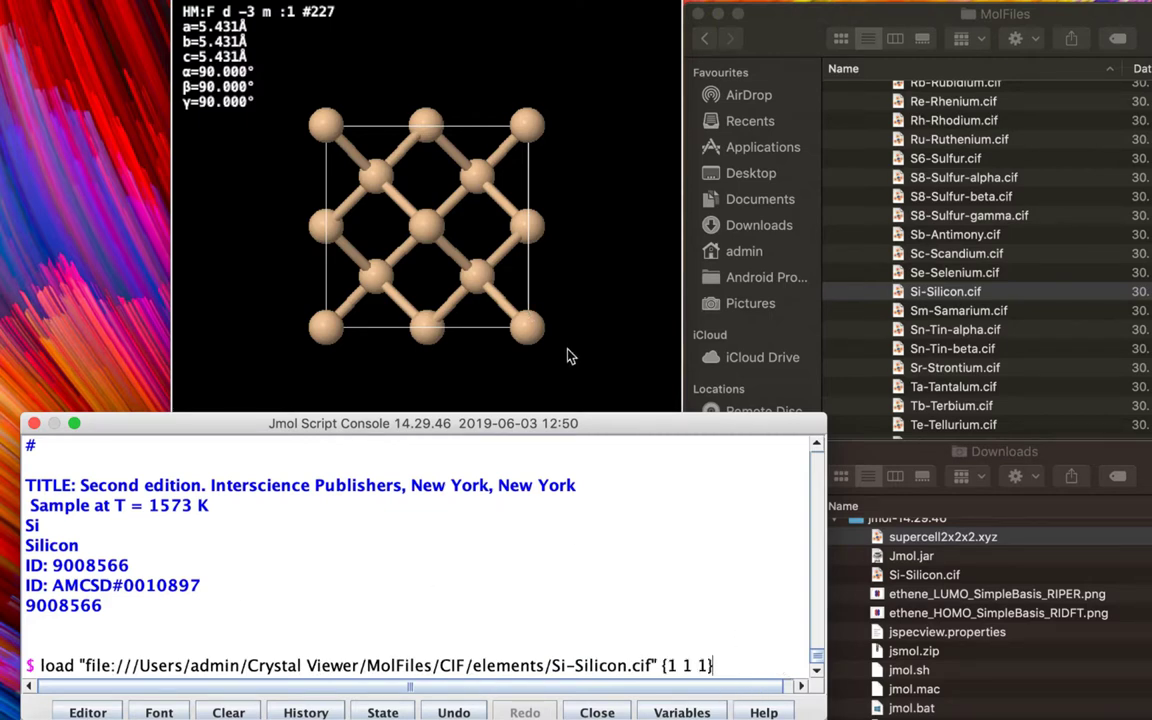
{"action": "key", "text": "Return"}
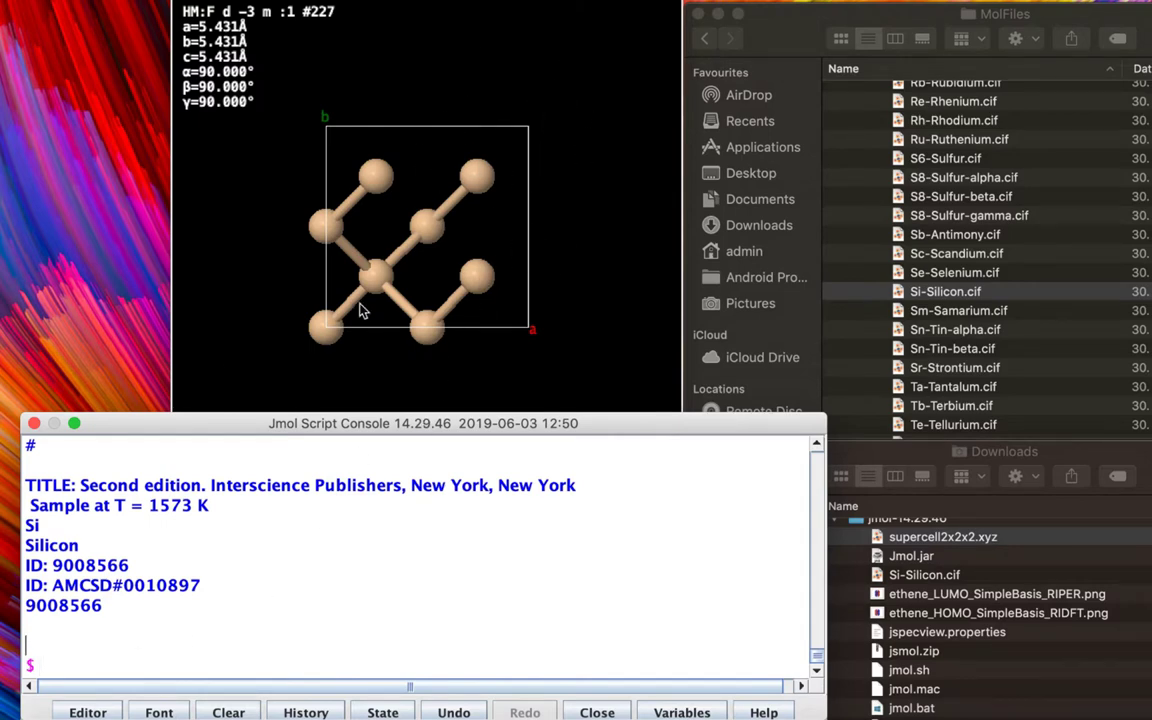
{"action": "key", "text": "Up"}
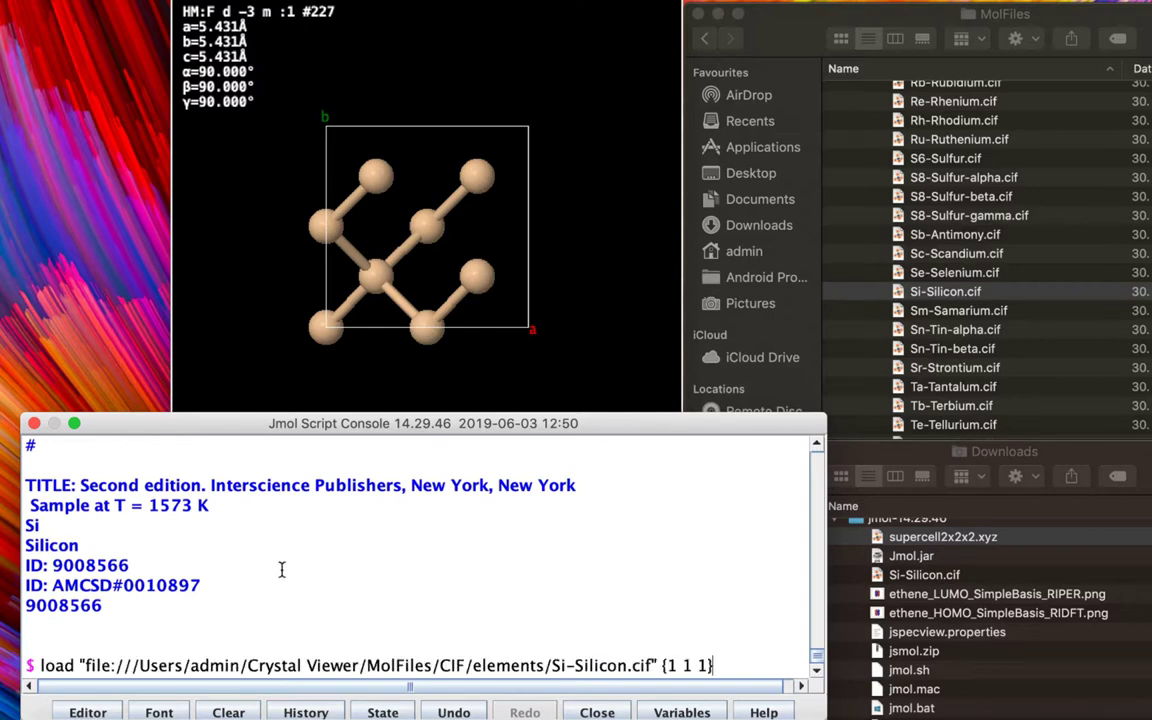
{"action": "key", "text": "Return"}
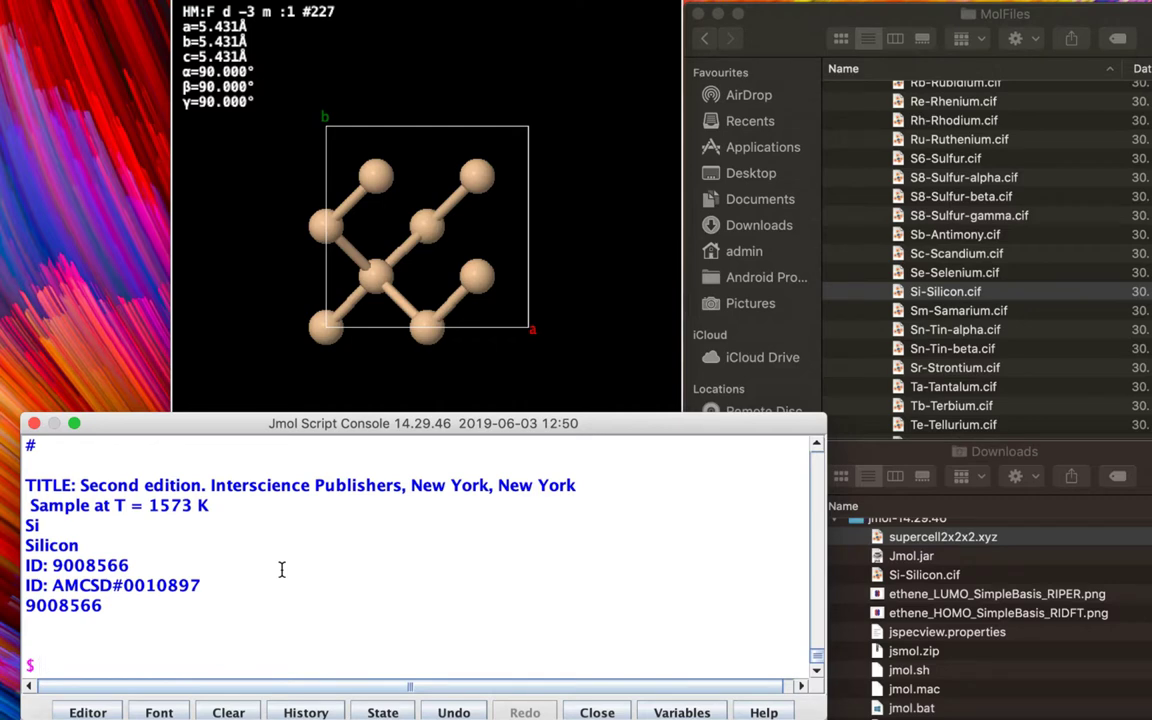
Set the silicon structure's unit cell to primitive with the command unitcell "primitive".
{"action": "type", "text": "unitcell \"\""}
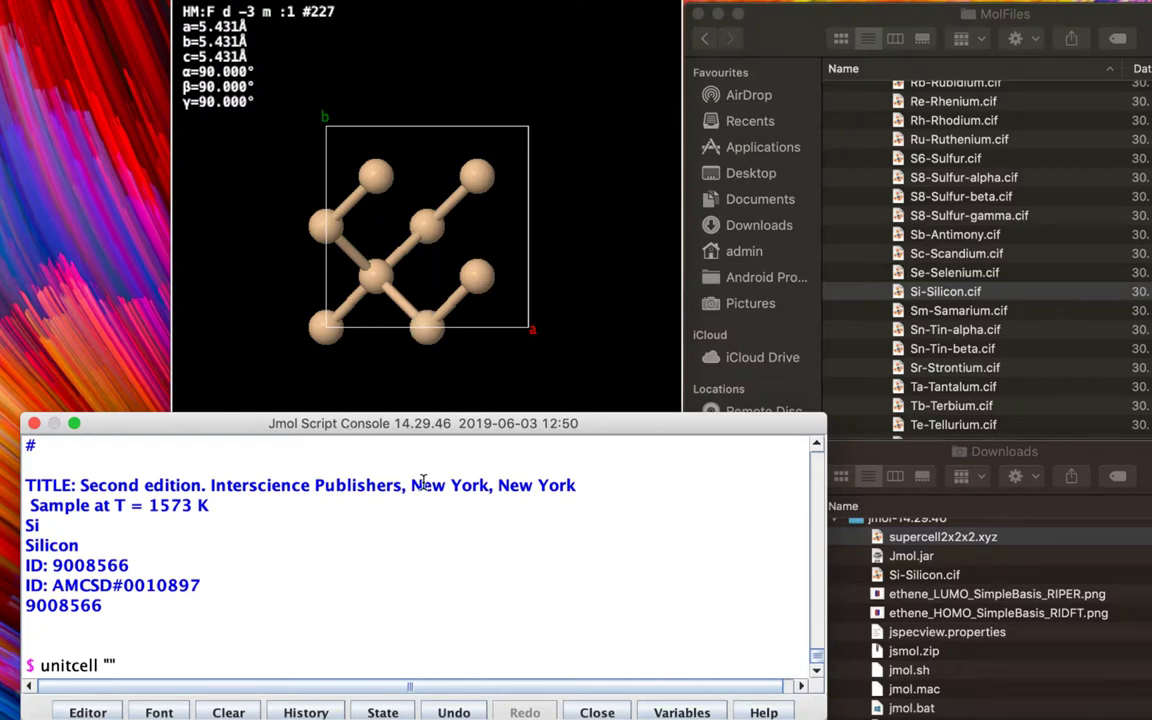
{"action": "type", "text": "primitive"}
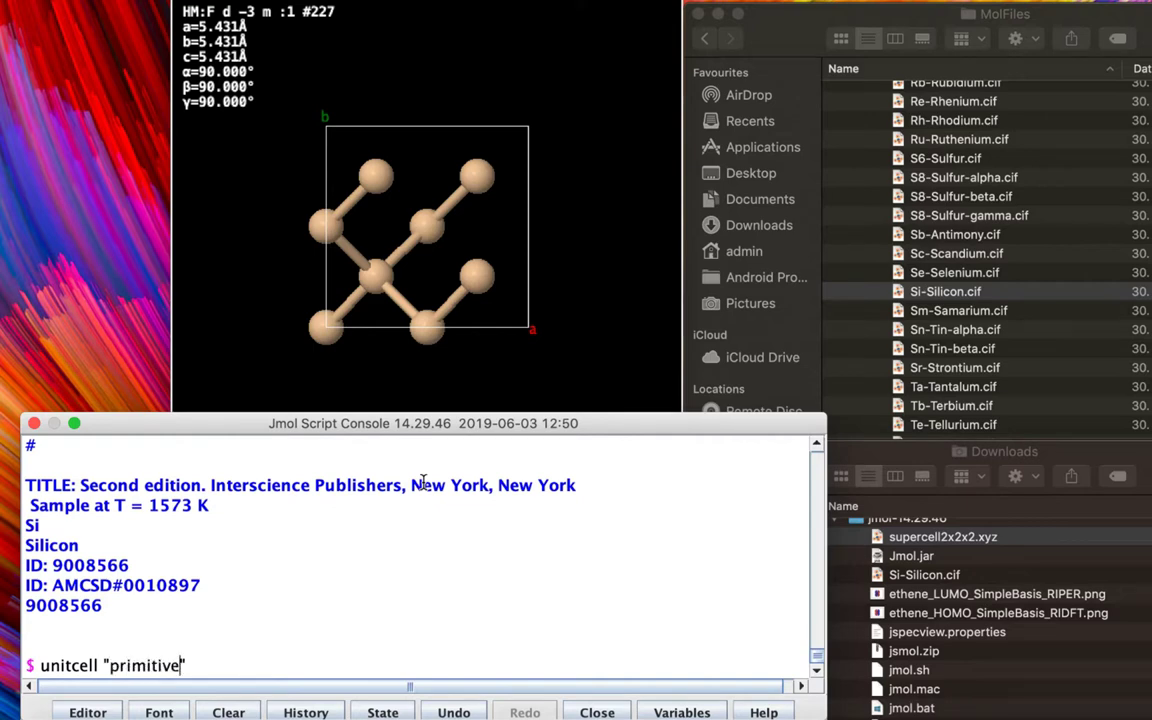
{"action": "key", "text": "Return"}
Examine the primitive cell's shape and how the silicon atoms sit on its edges and corners from several orientations.
{"action": "left_click_drag", "start_coordinate": [560, 257], "coordinate": [706, 100]}
{"action": "left_click_drag", "start_coordinate": [757, 107], "coordinate": [567, 363]}
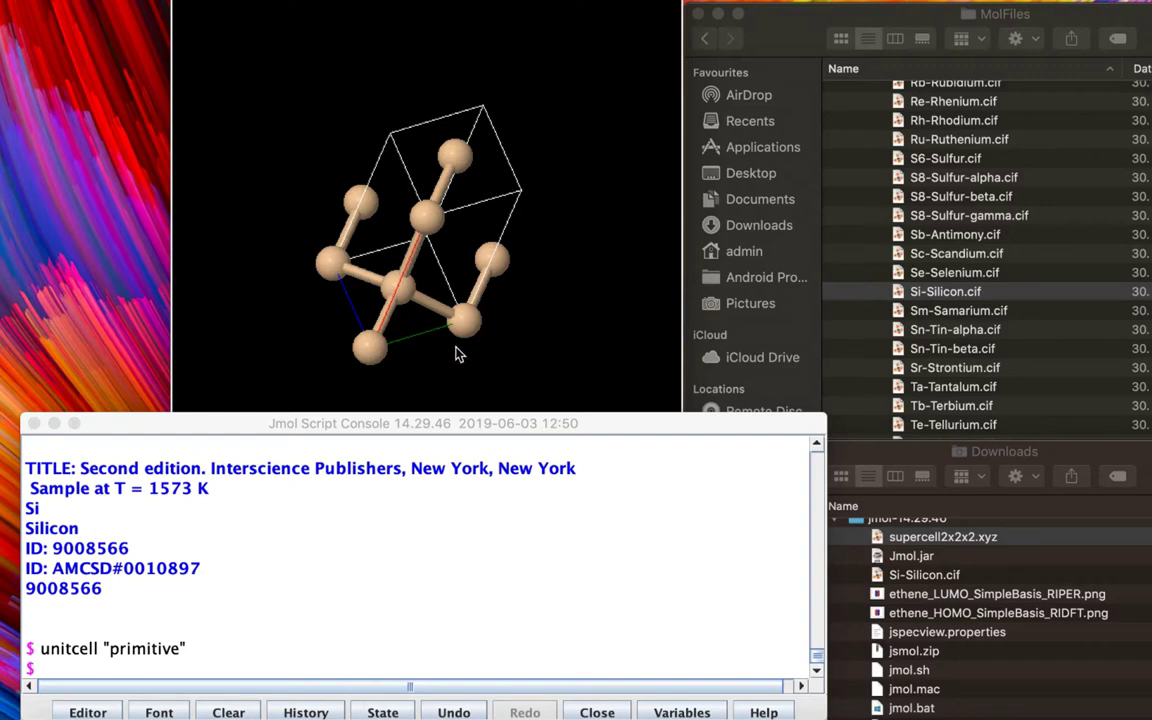
{"action": "left_click_drag", "start_coordinate": [522, 332], "coordinate": [500, 297]}
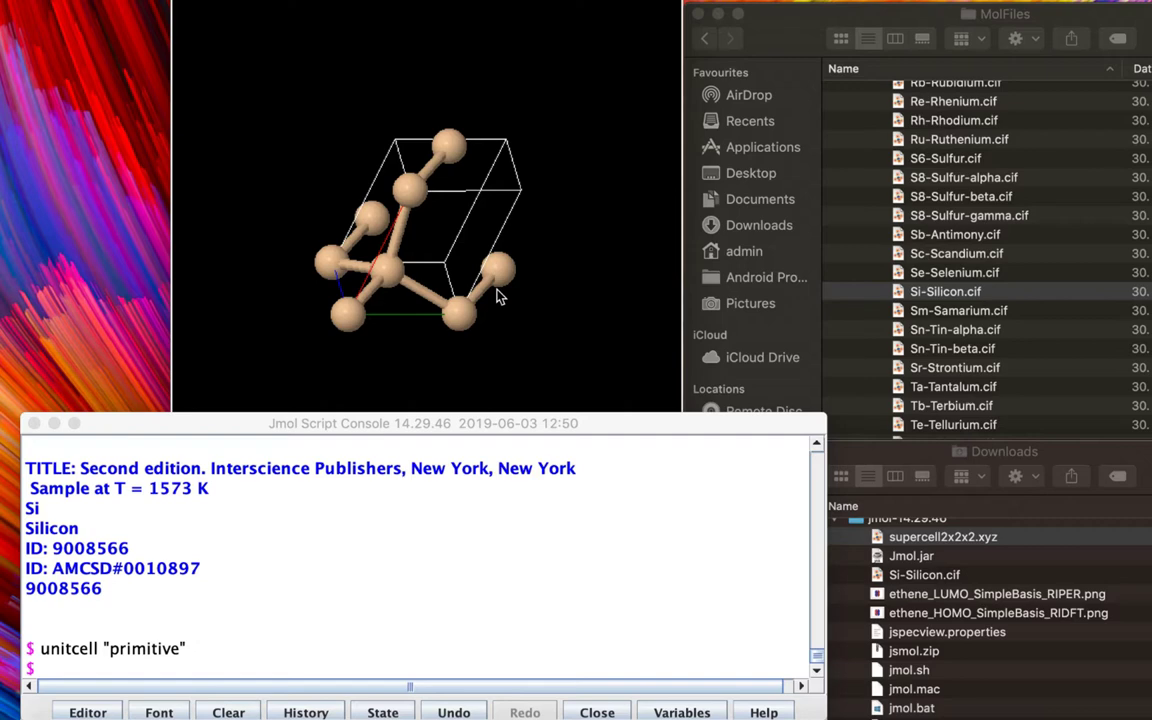
{"action": "left_click_drag", "start_coordinate": [500, 296], "coordinate": [418, 325]}
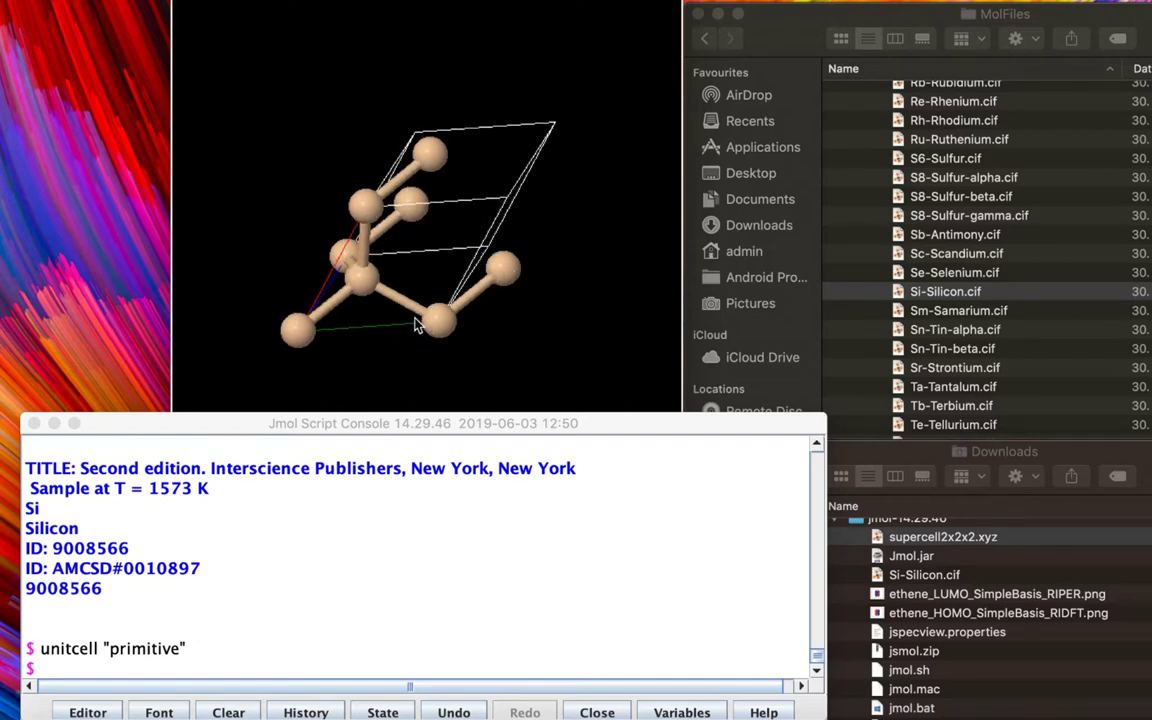
{"action": "left_click_drag", "start_coordinate": [328, 288], "coordinate": [312, 250]}
{"action": "left_click", "coordinate": [208, 656]}
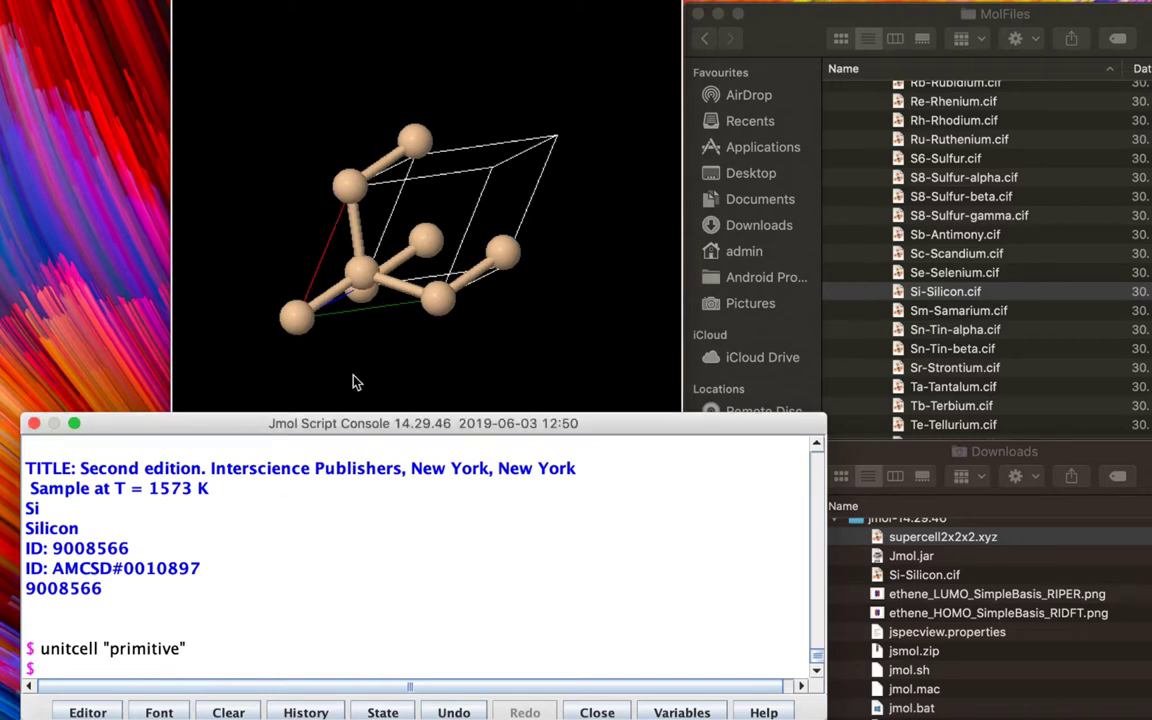
{"action": "left_click_drag", "start_coordinate": [406, 309], "coordinate": [342, 327]}
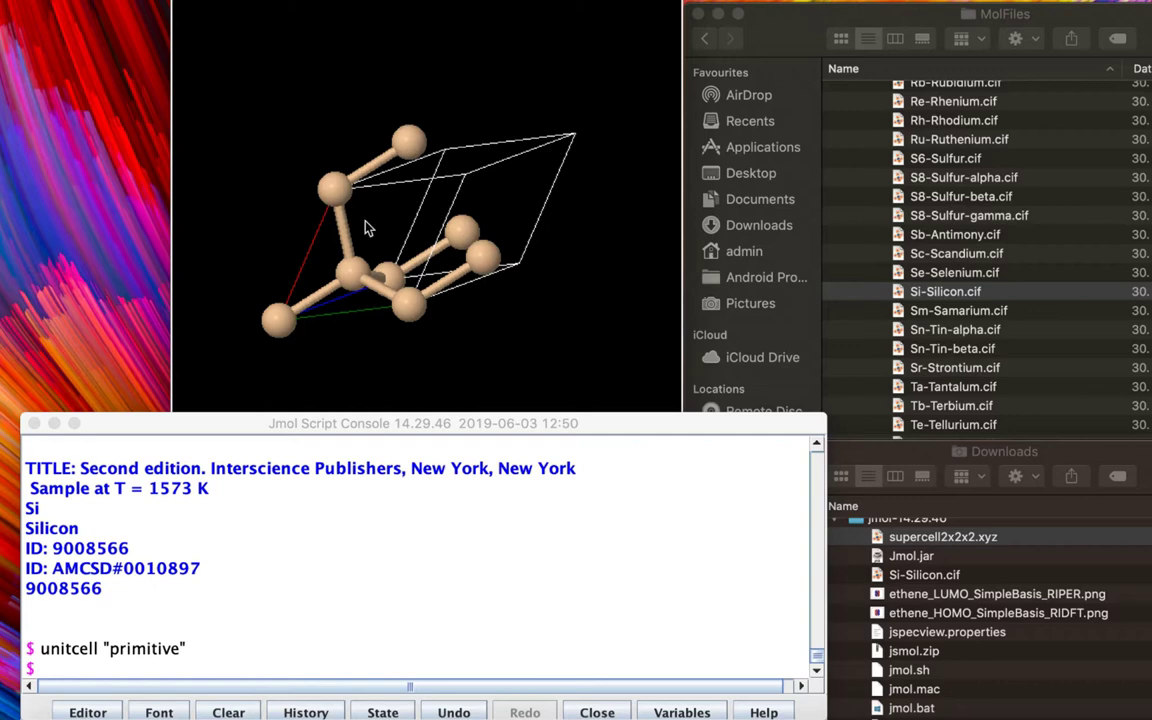
{"action": "left_click_drag", "start_coordinate": [506, 284], "coordinate": [645, 252]}
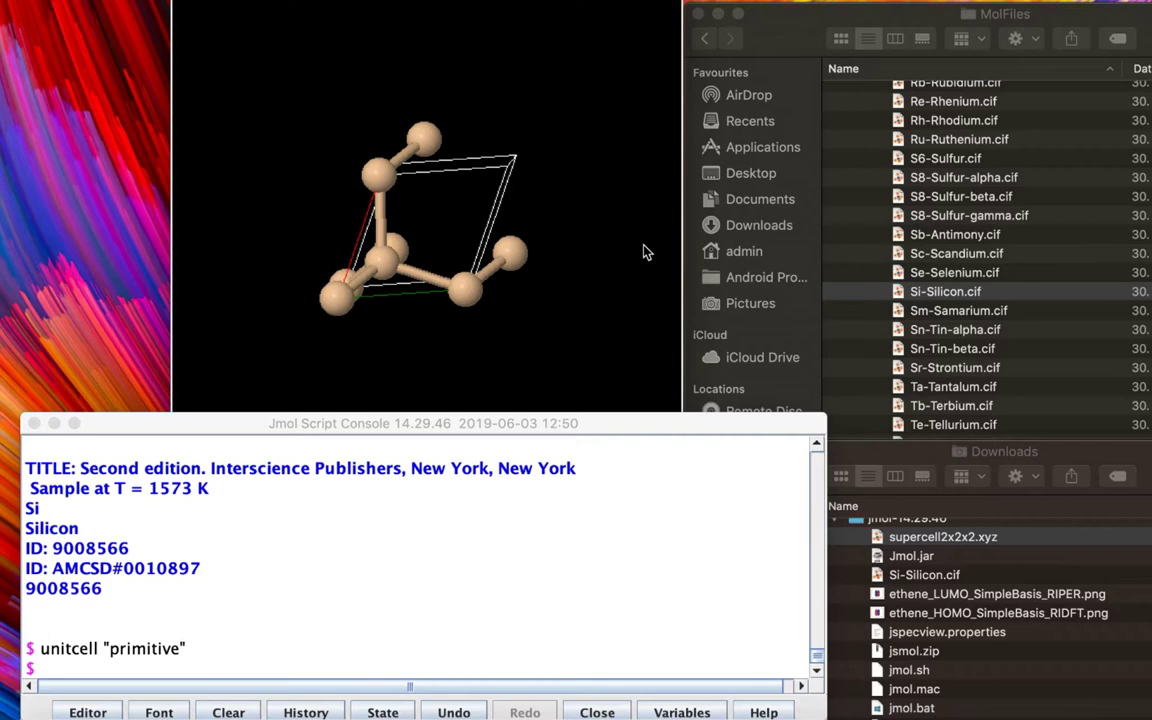
{"action": "left_click_drag", "start_coordinate": [497, 247], "coordinate": [444, 221]}
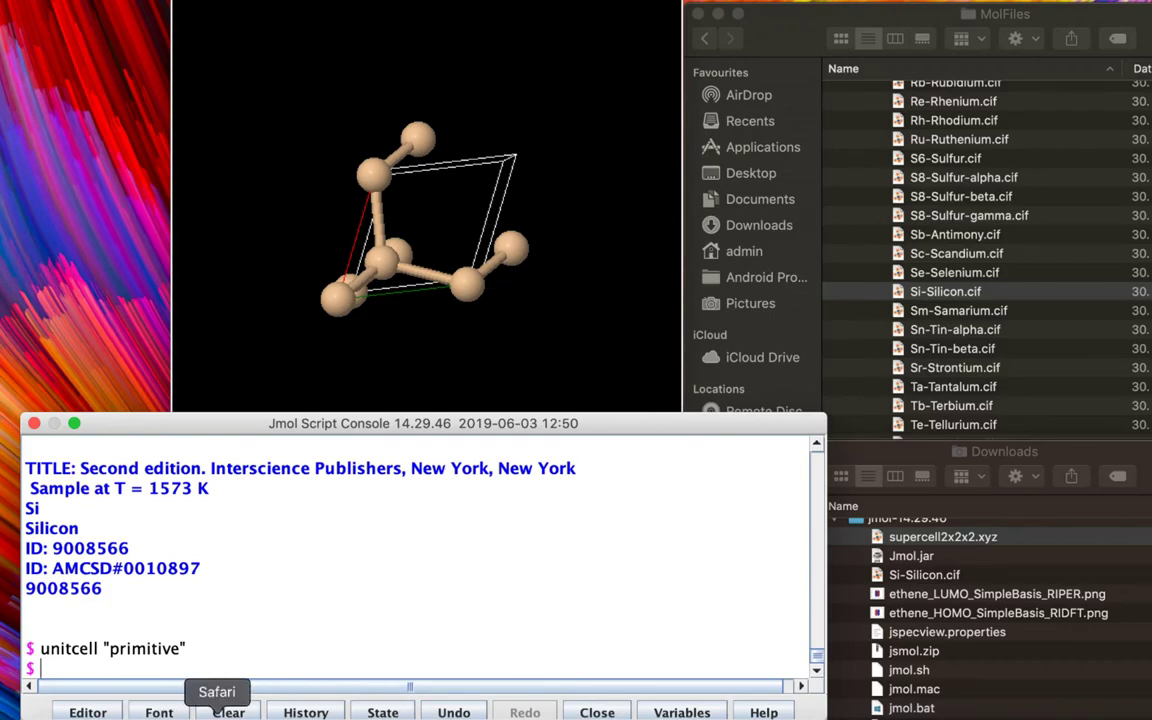
Switch to Safari and read the Jmol documentation on the unitcell command's options, including the primitive and conventional settings.
{"action": "left_click", "coordinate": [217, 712]}
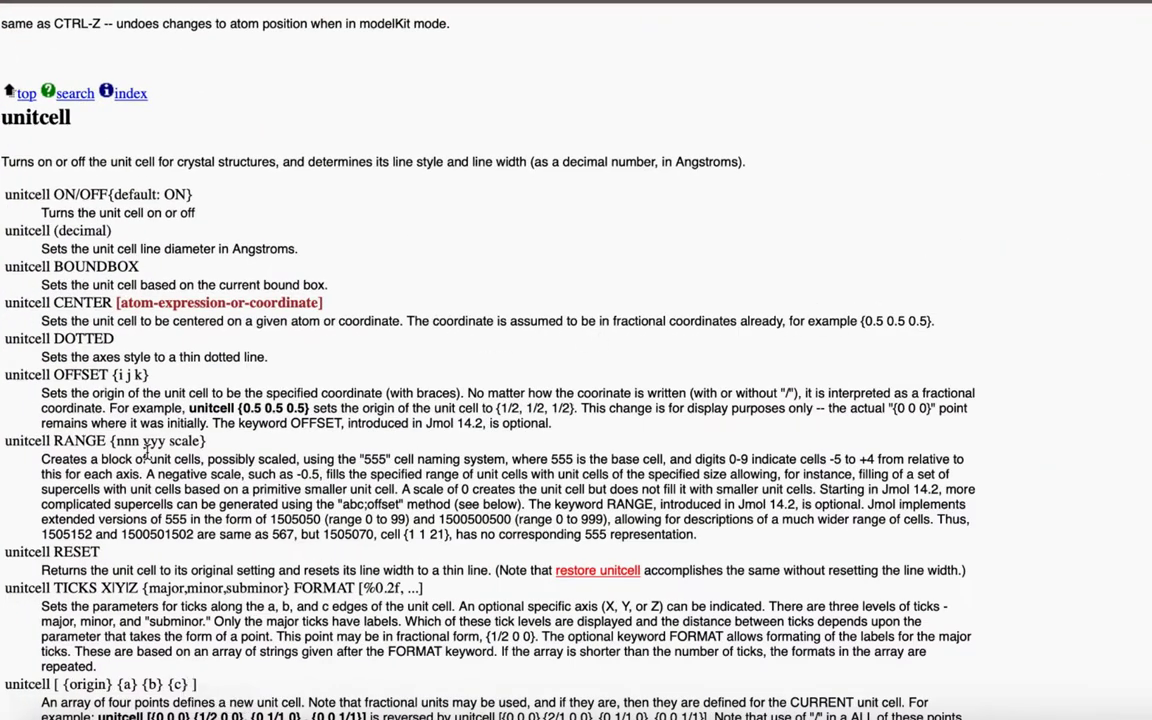
{"action": "scroll", "coordinate": [147, 452], "scroll_direction": "down", "scroll_amount": 3}
{"action": "scroll", "coordinate": [147, 452], "scroll_direction": "down", "scroll_amount": 10}
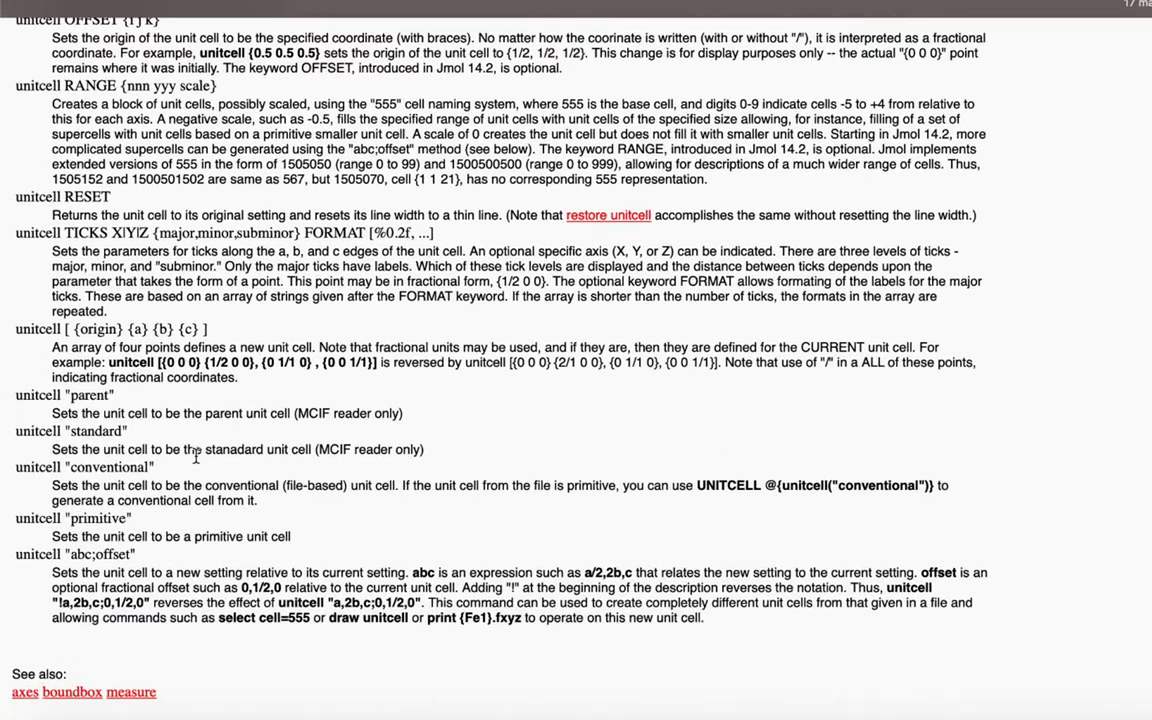
{"action": "scroll", "coordinate": [290, 380], "scroll_direction": "up", "scroll_amount": 2}
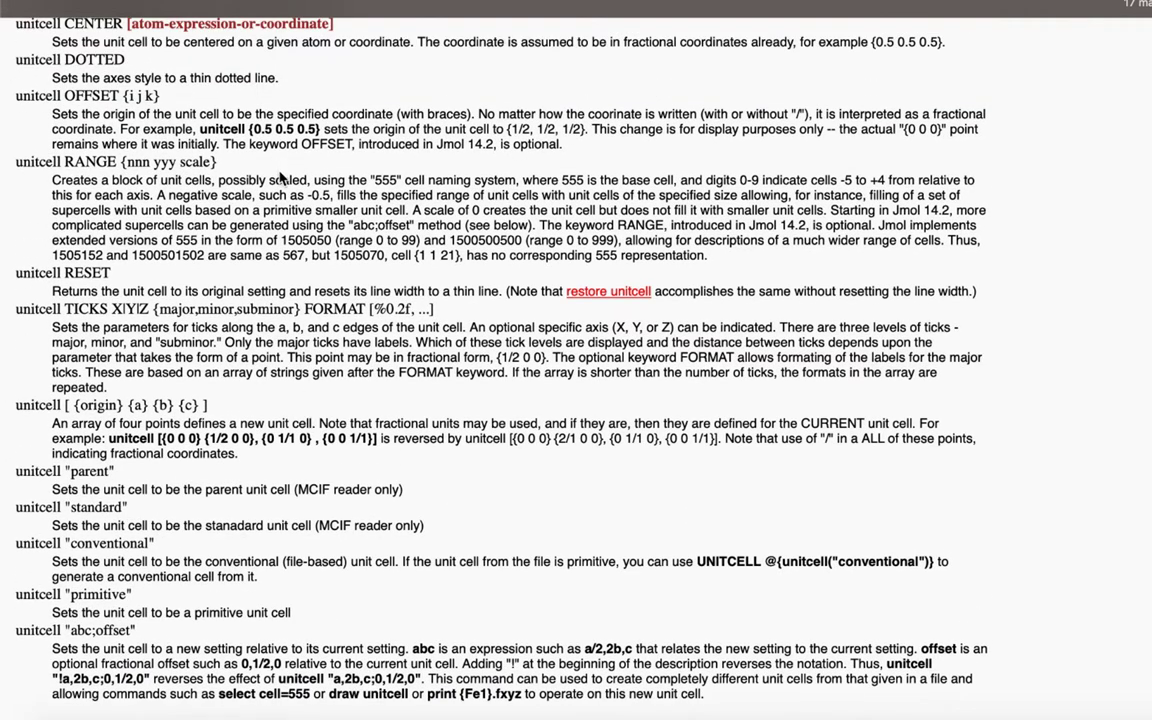
{"action": "scroll", "coordinate": [252, 160], "scroll_direction": "up", "scroll_amount": 4}
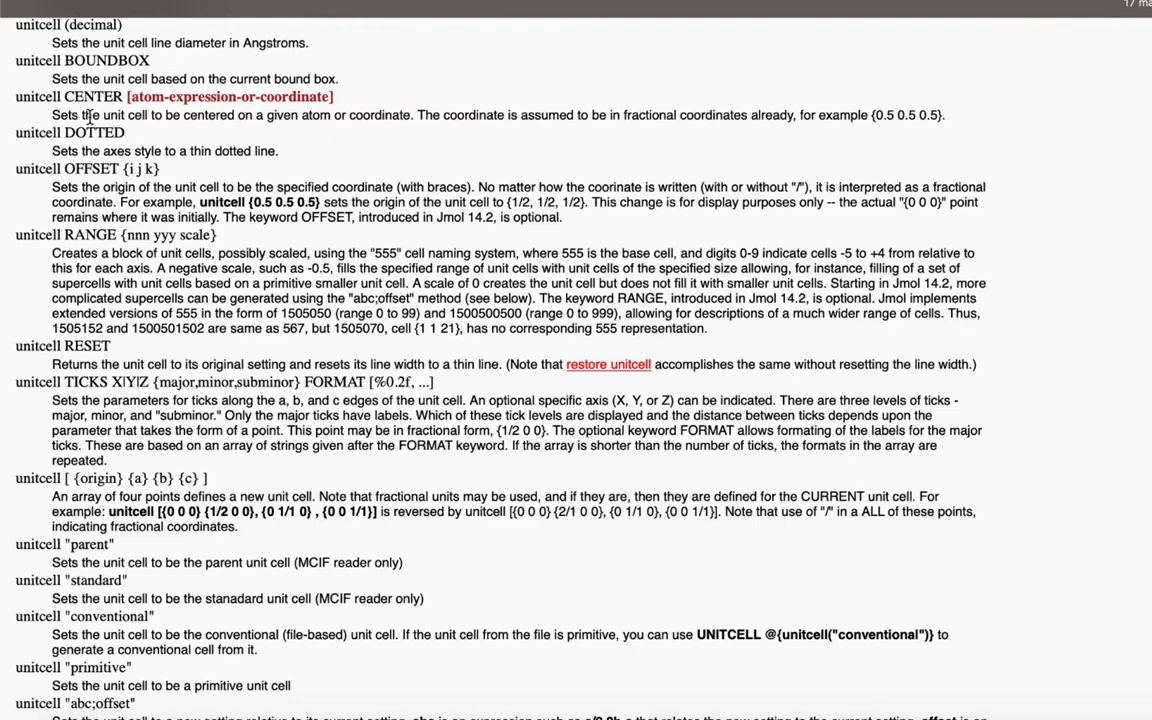
{"action": "scroll", "coordinate": [133, 118], "scroll_direction": "up", "scroll_amount": 2}
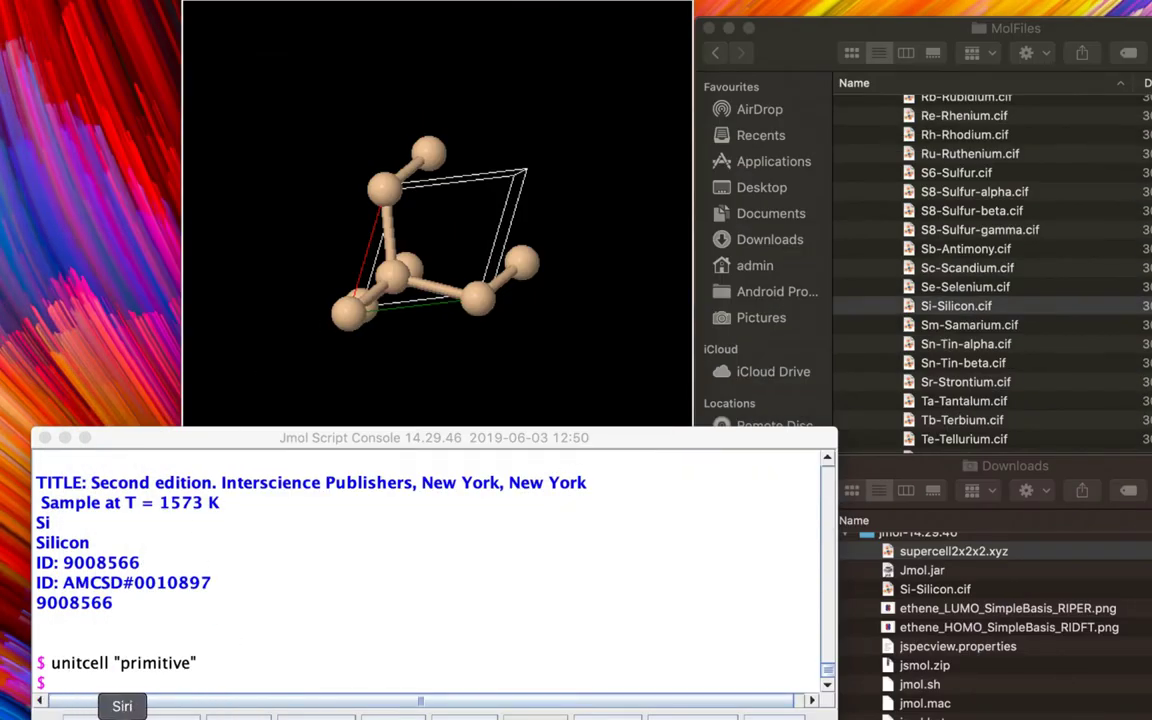
{"action": "left_click", "coordinate": [226, 716]}
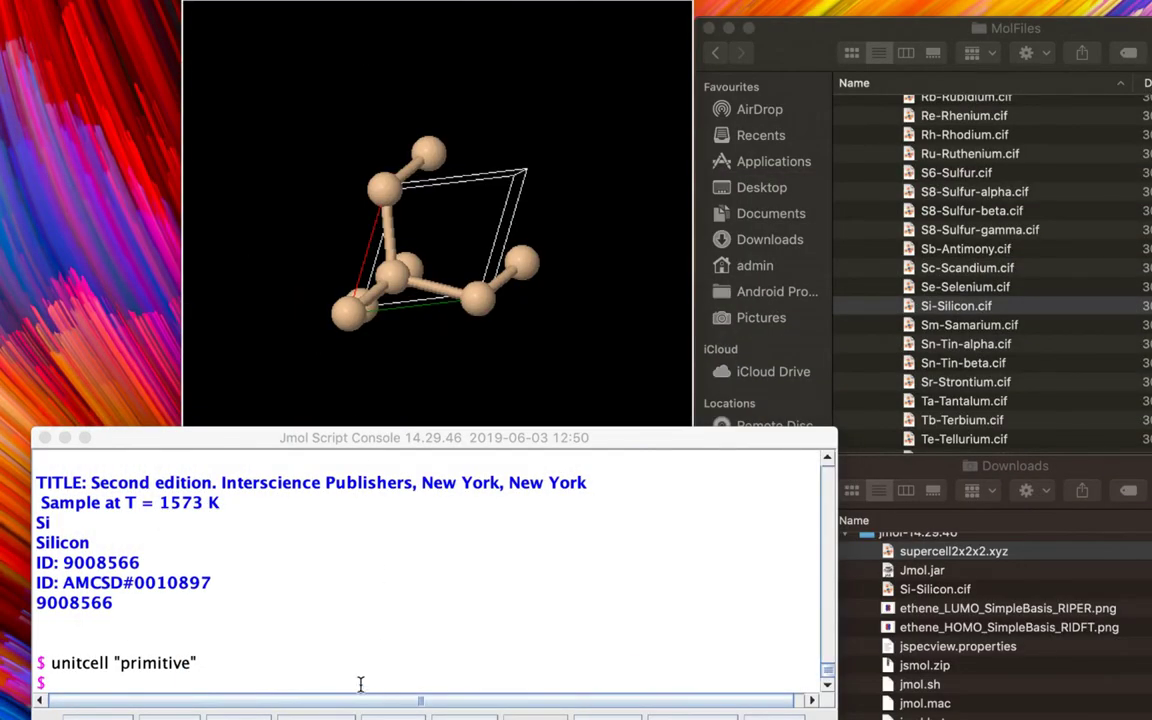
Back in Jmol, set the unit cell to conventional with unitcell "conventional" and inspect the cell from a tilted angle.
{"action": "left_click", "coordinate": [253, 651]}
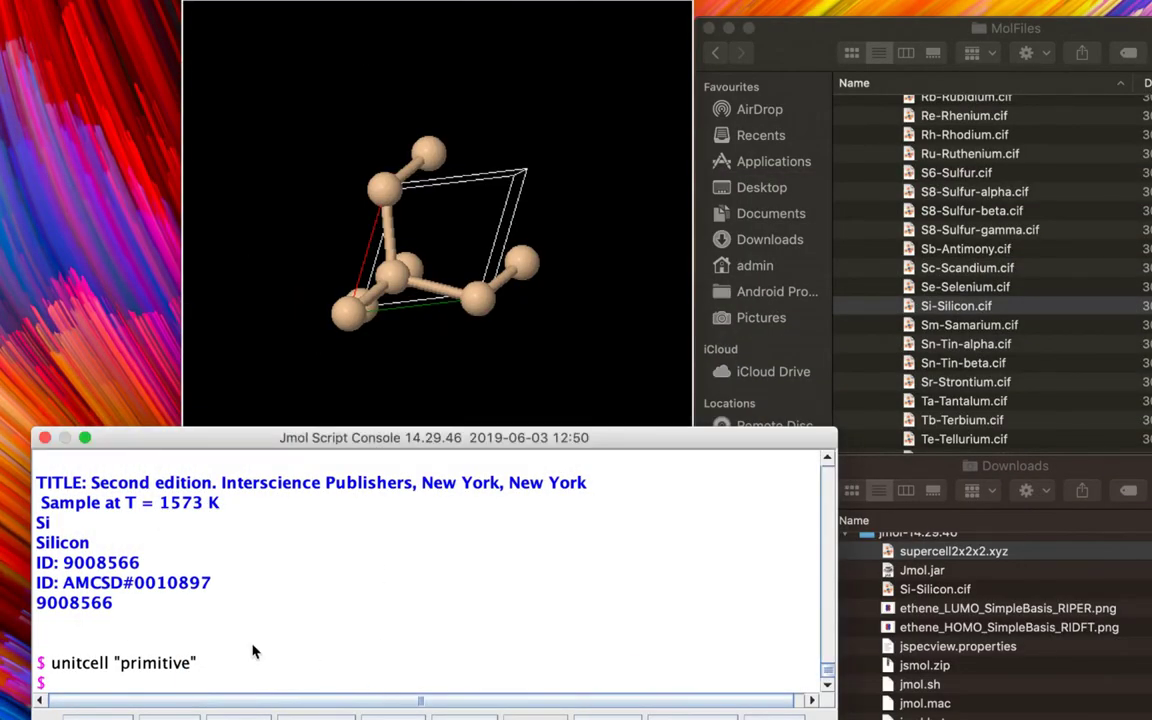
{"action": "double_click", "coordinate": [157, 662]}
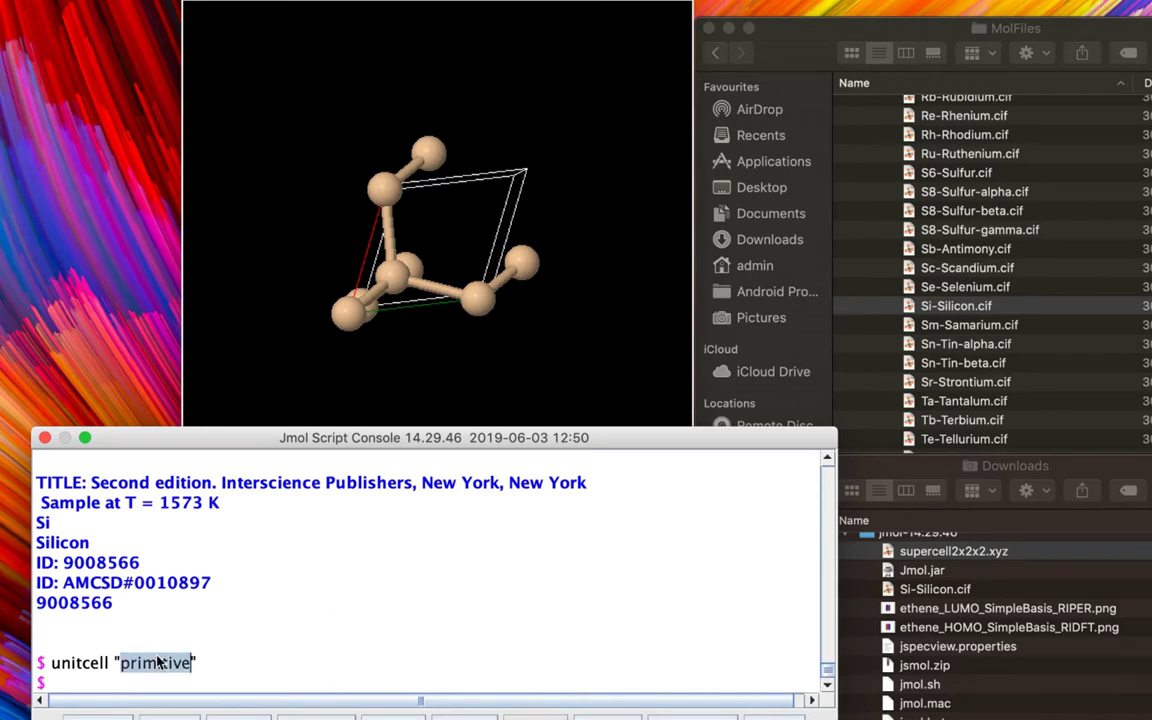
{"action": "type", "text": "conven"}
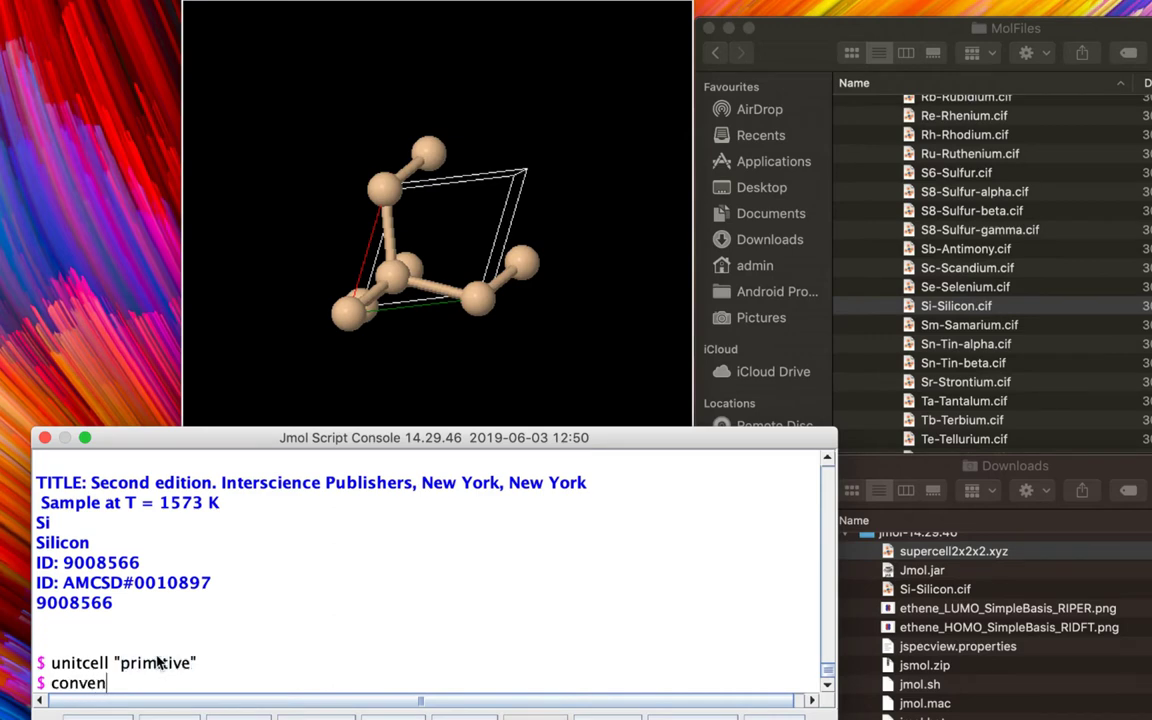
{"action": "key", "text": "Up"}
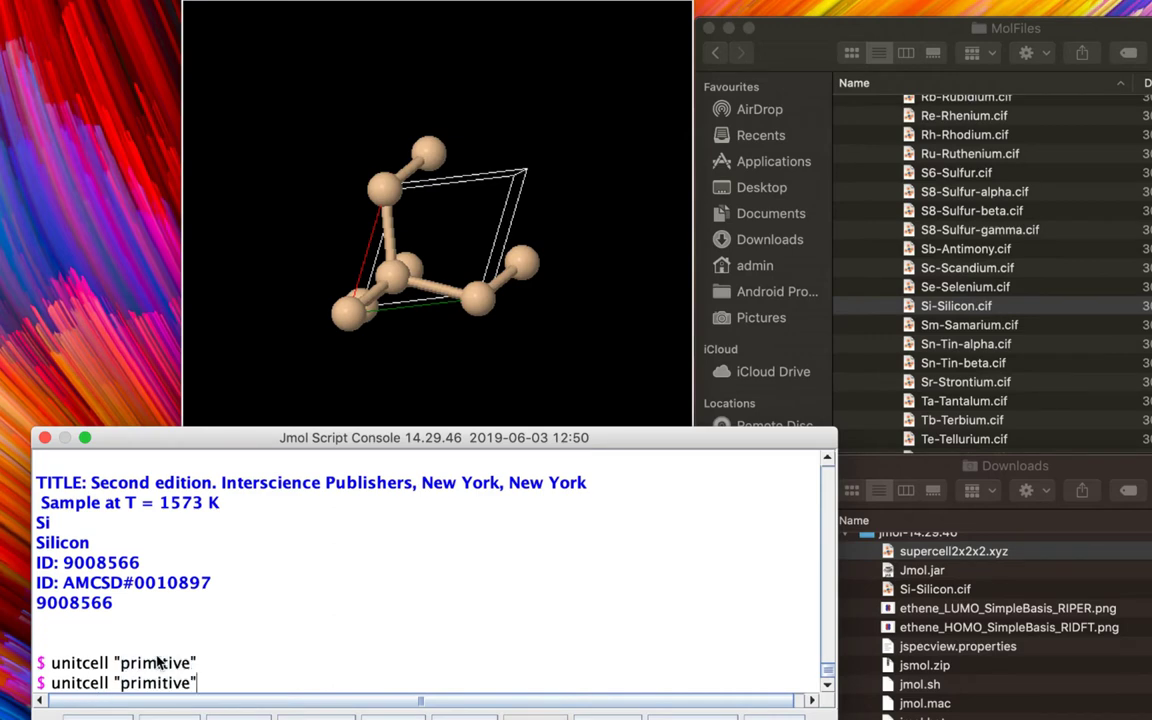
{"action": "double_click", "coordinate": [147, 683]}
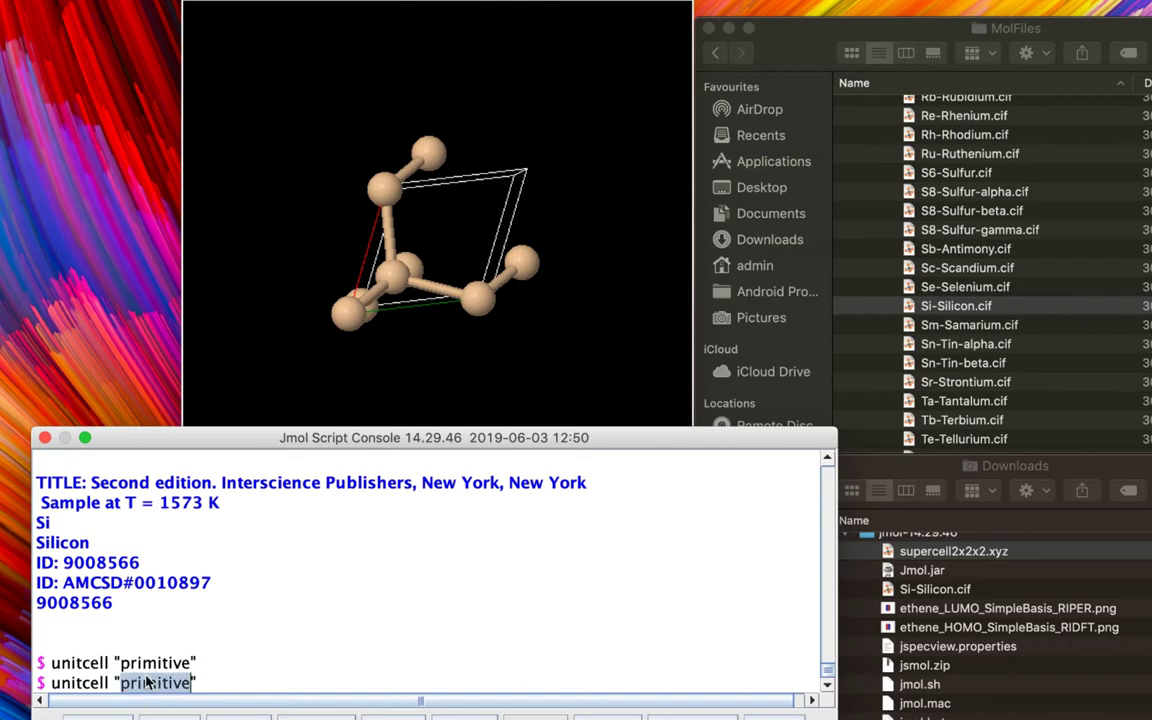
{"action": "type", "text": "conventional"}
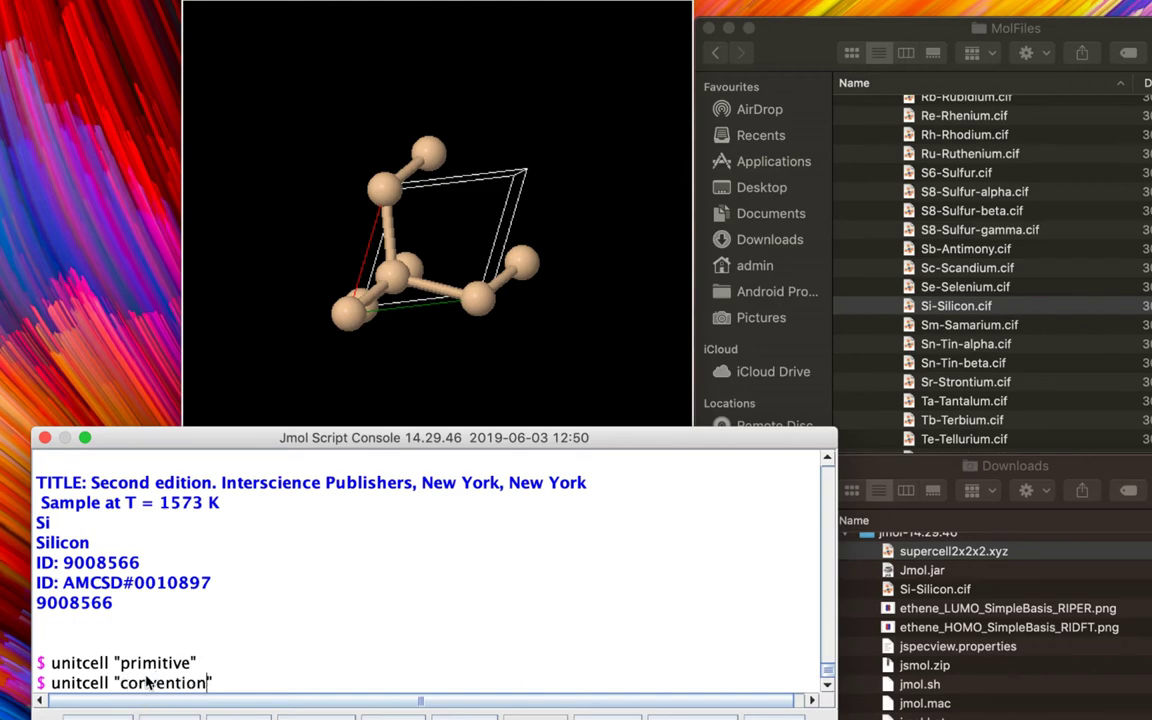
{"action": "key", "text": "Return"}
{"action": "left_click_drag", "start_coordinate": [440, 182], "coordinate": [370, 147]}
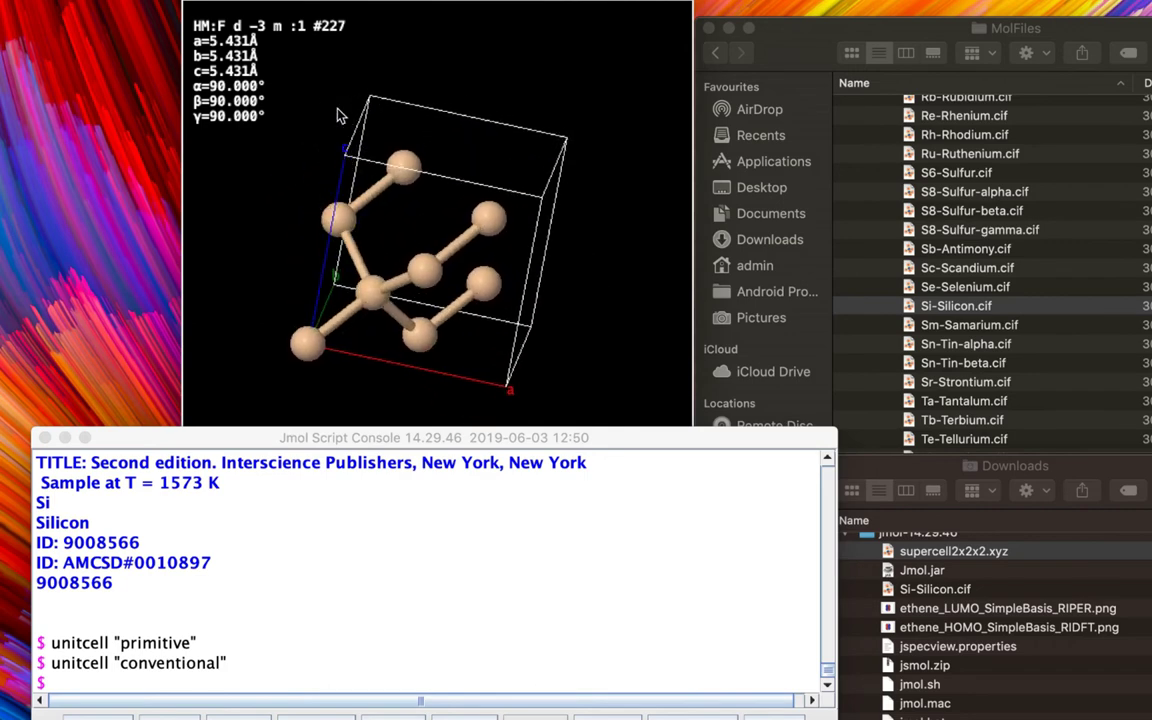
{"action": "left_click_drag", "start_coordinate": [305, 98], "coordinate": [337, 90]}
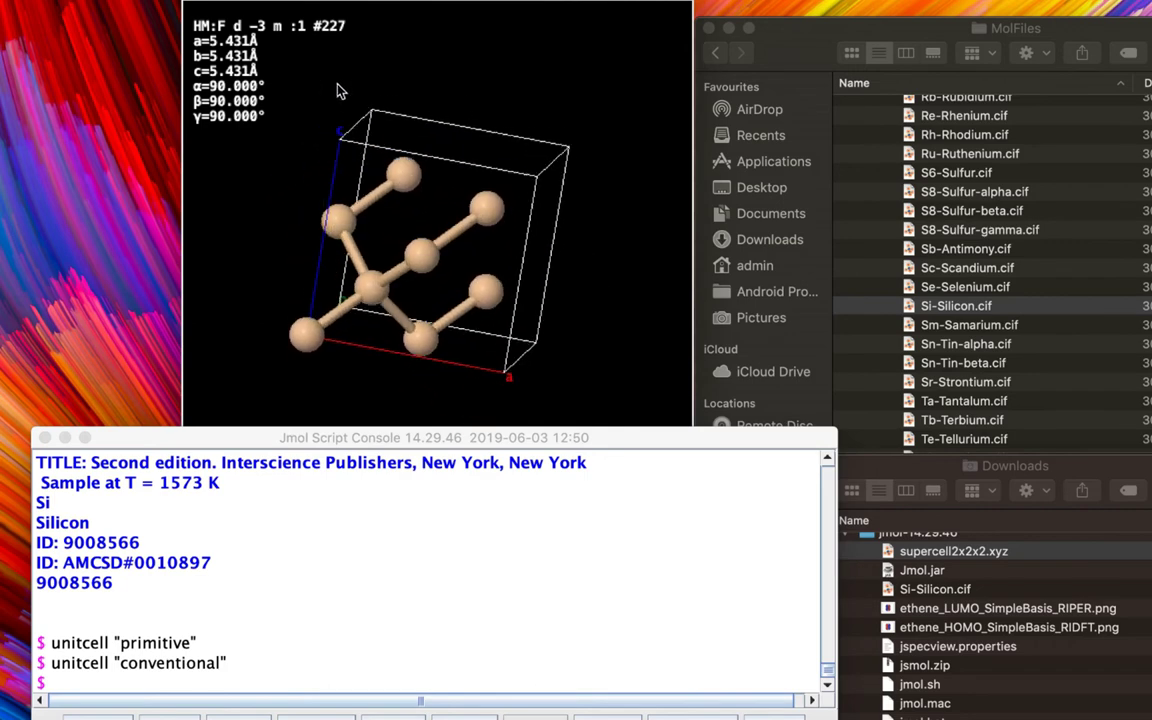